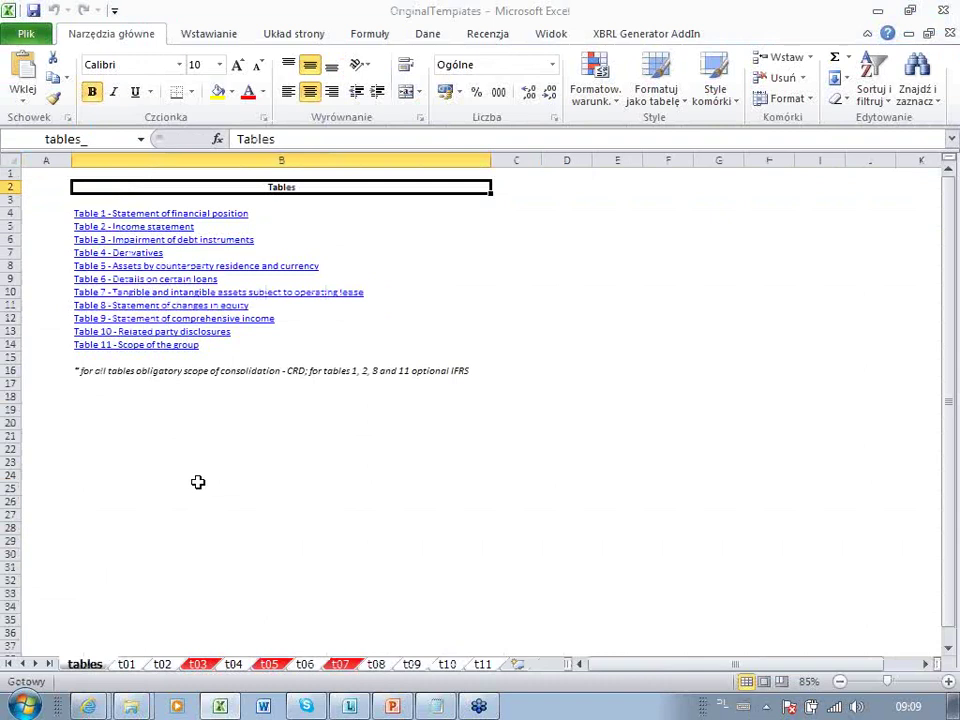
View the t03 impairment table and open the DataPointsModel workbook from the Example folder
left_click(198, 665)
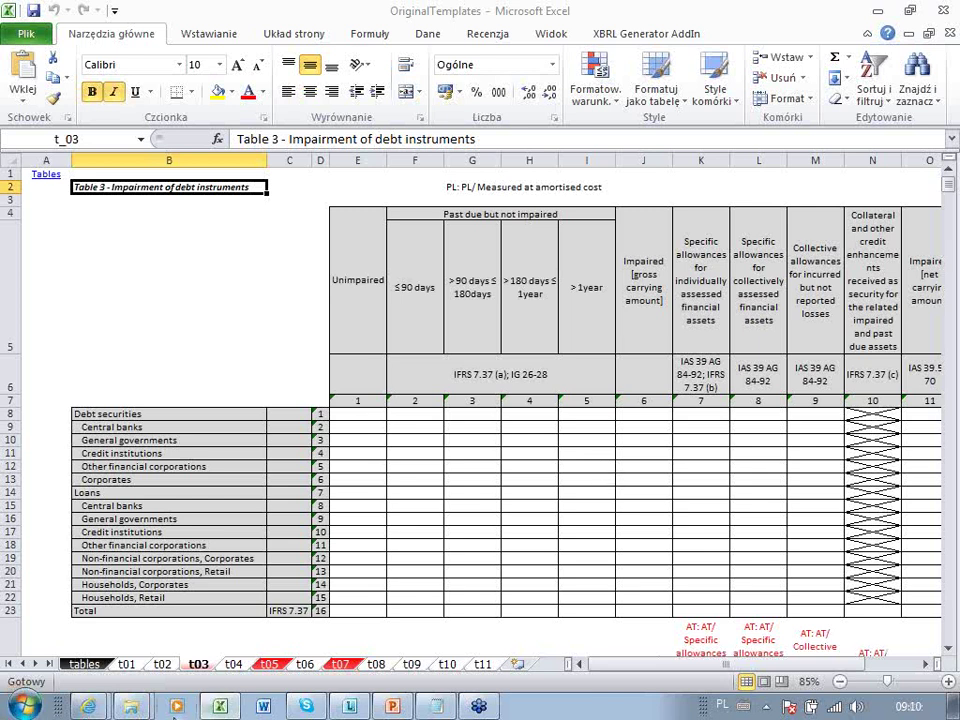
left_click(148, 697)
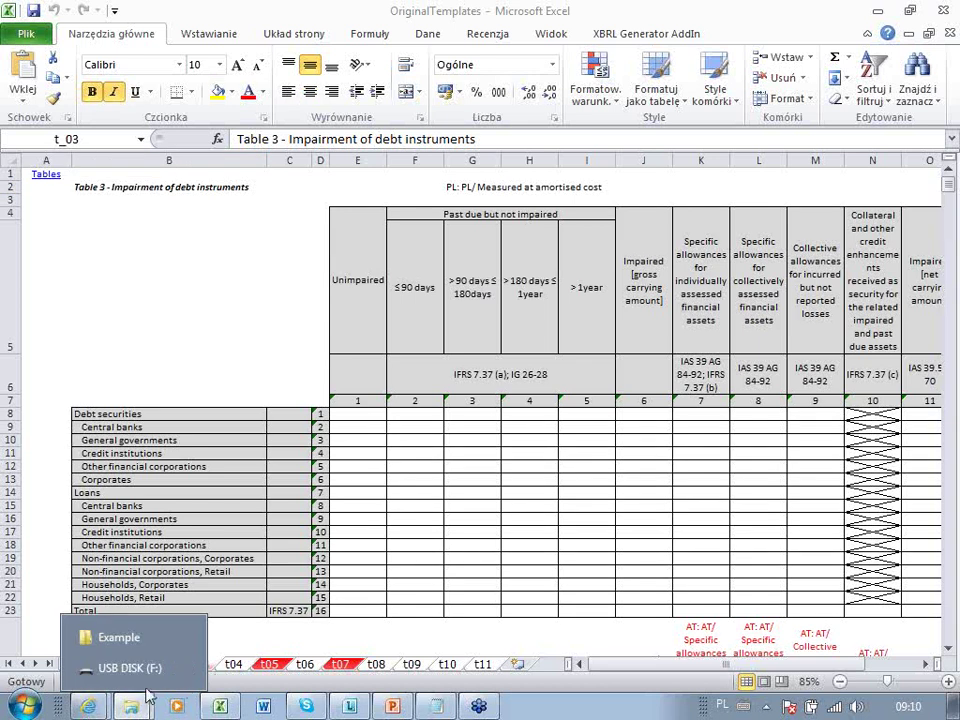
left_click(120, 630)
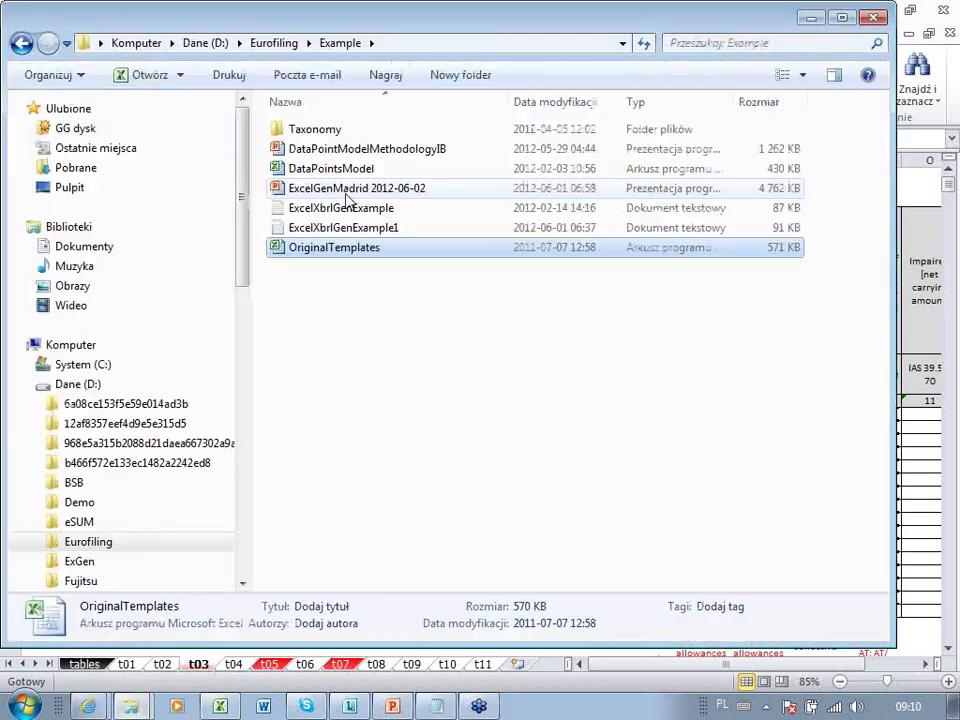
left_click(340, 172)
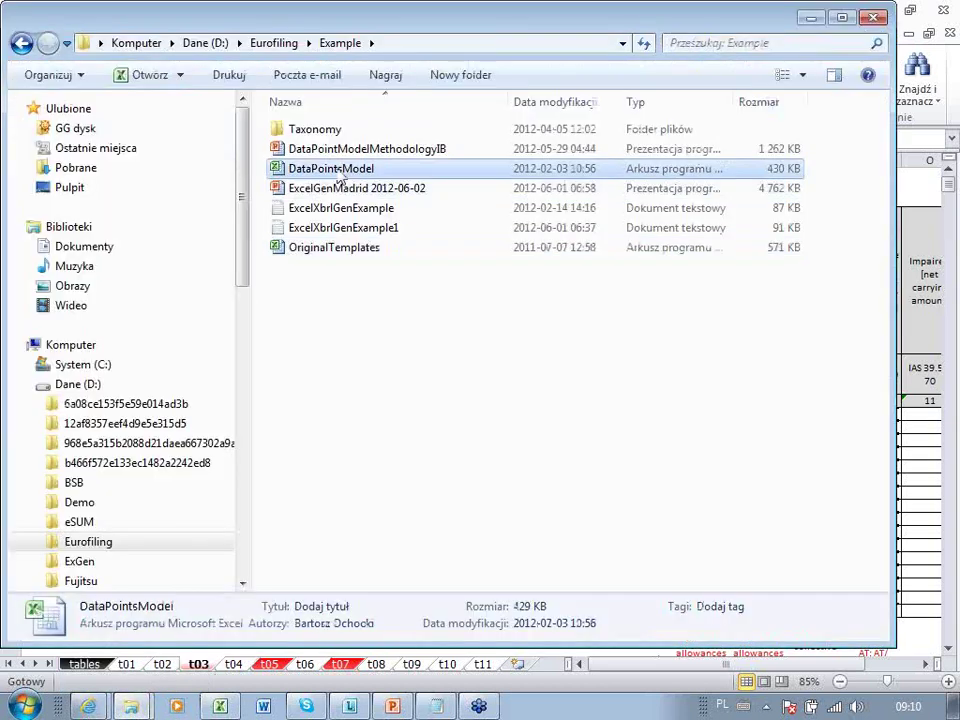
double_click(338, 172)
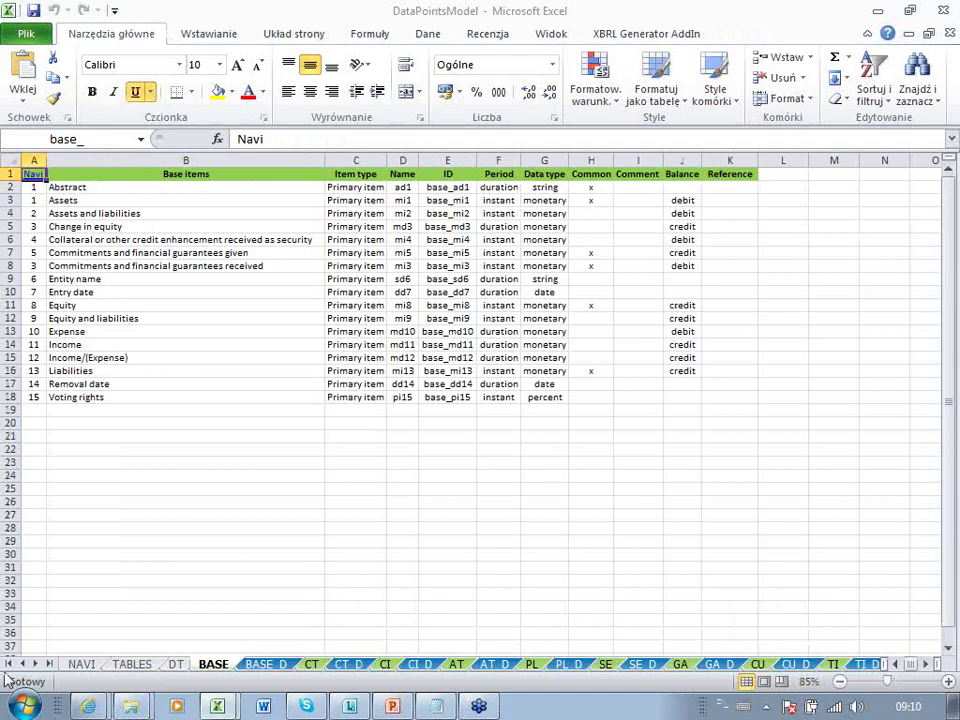
Show the NAVI sheet and open the XBRL Generator's Domains specification for extracting domains from a sheet
left_click(86, 665)
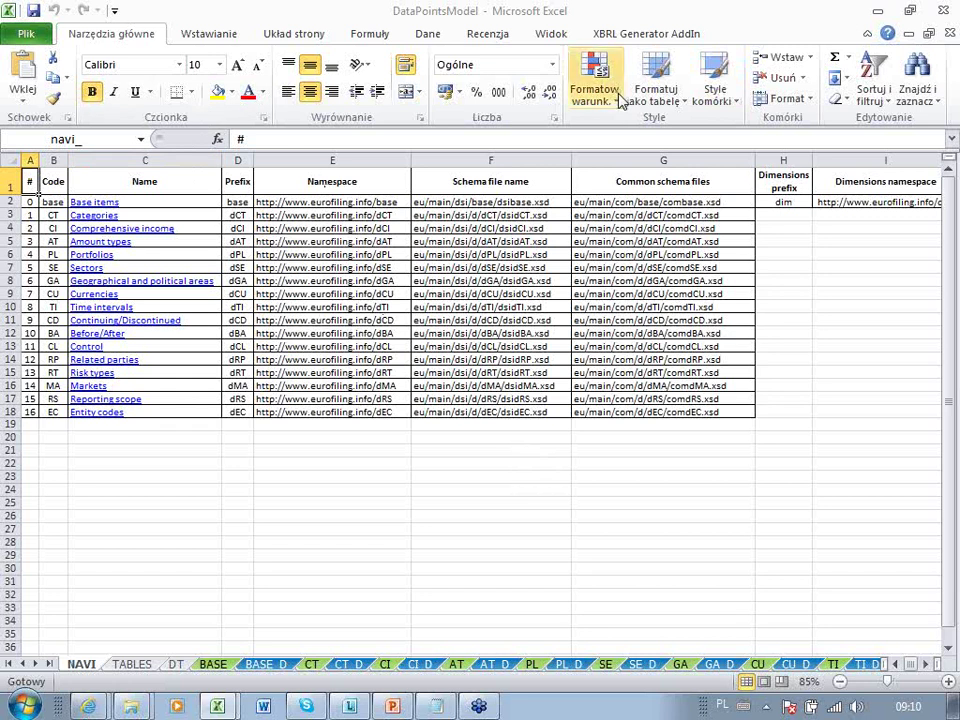
left_click(645, 36)
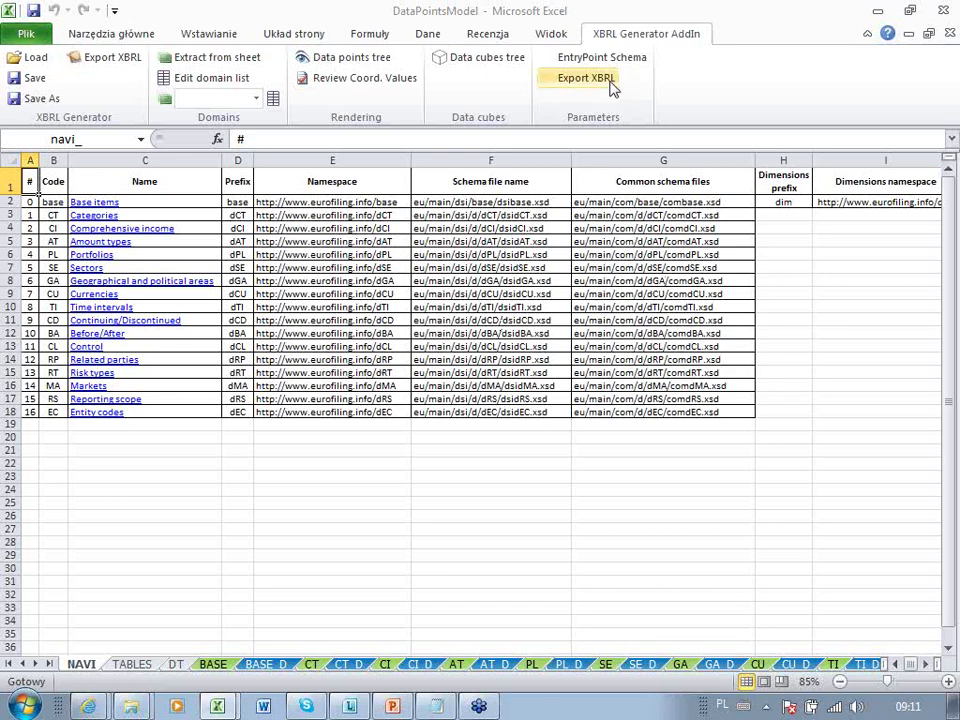
left_click(249, 63)
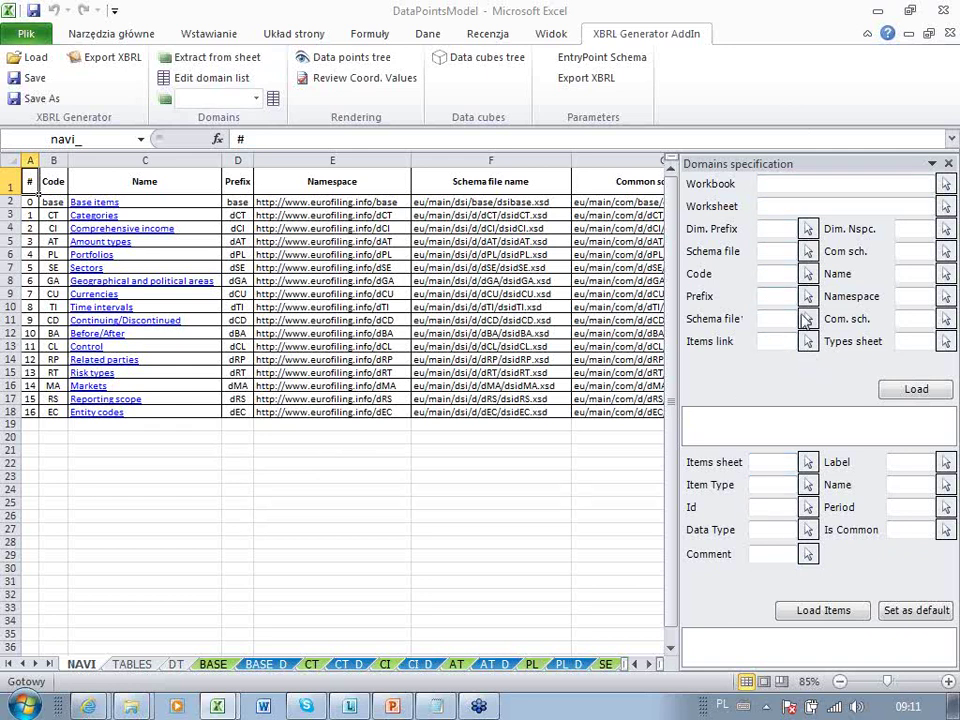
Load the ExcelXbrlGenExample configuration file into the XBRL Generator
left_click(36, 60)
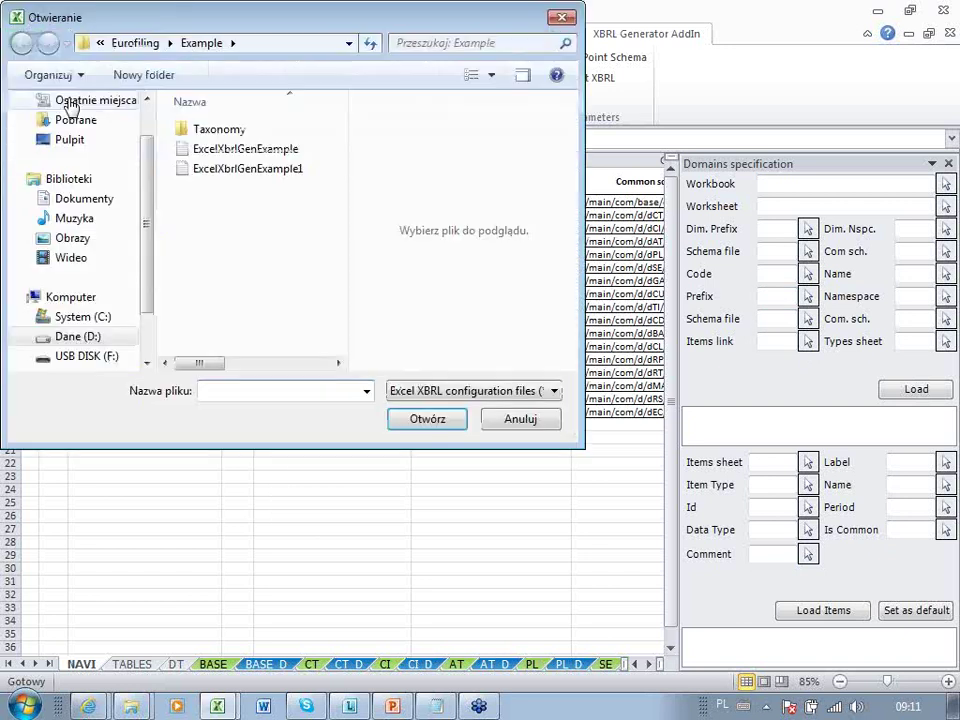
left_click(243, 148)
left_click(427, 418)
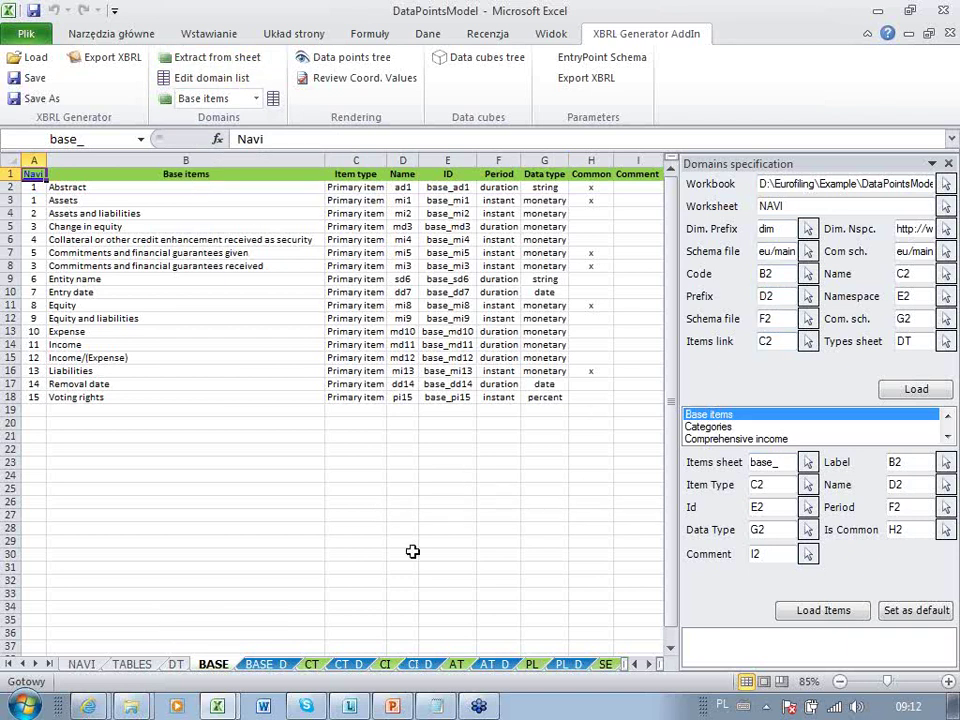
Compare the NAVI domain list with the DT data types sheet and return to NAVI
left_click(80, 664)
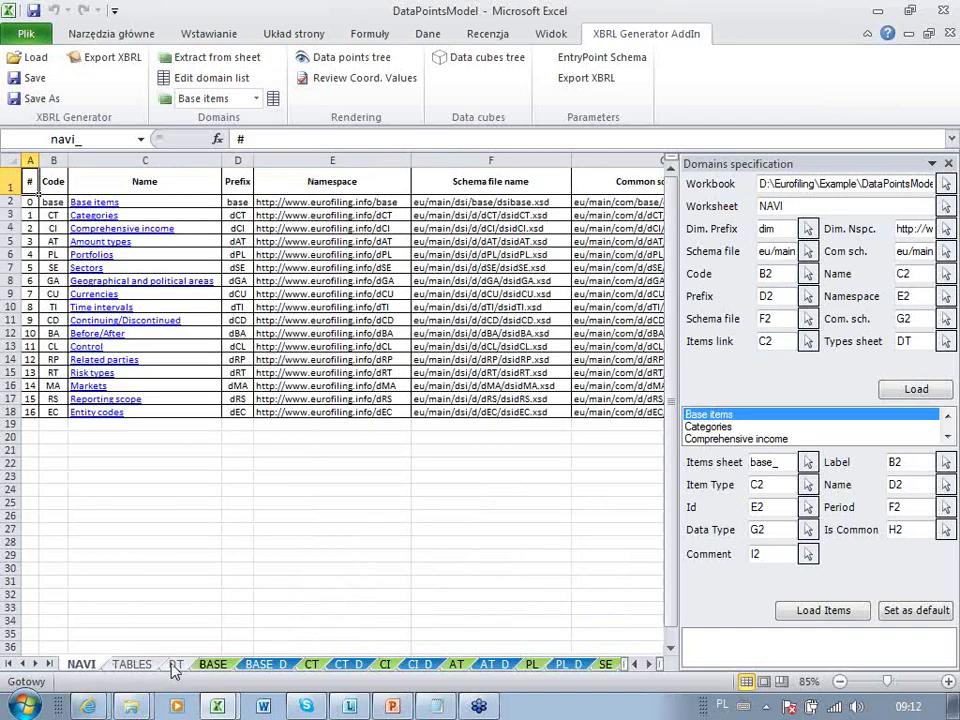
left_click(174, 665)
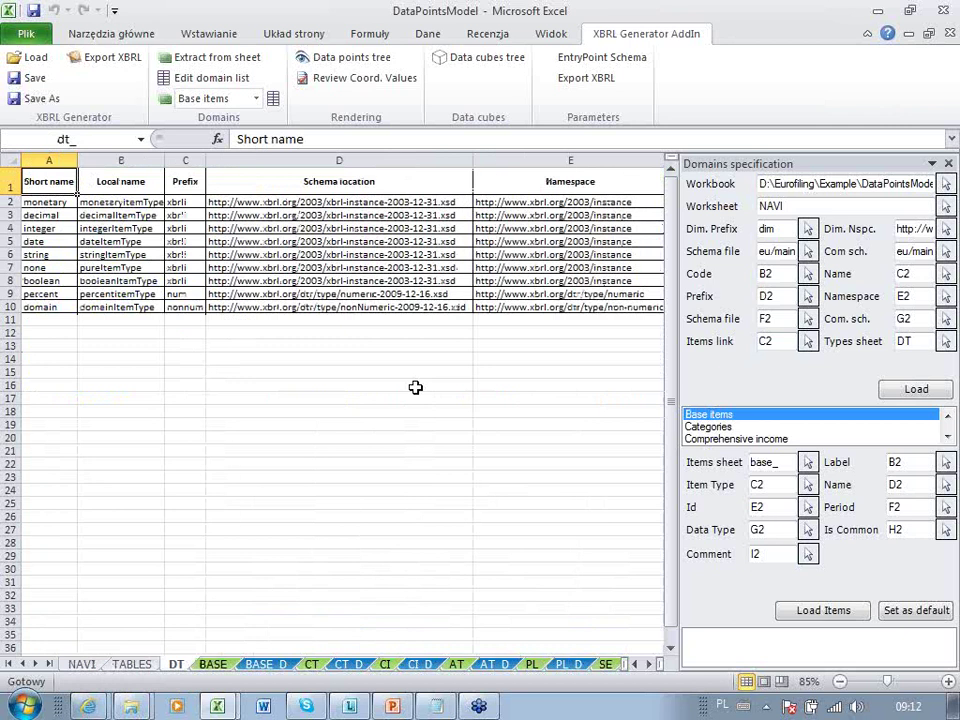
left_click(80, 665)
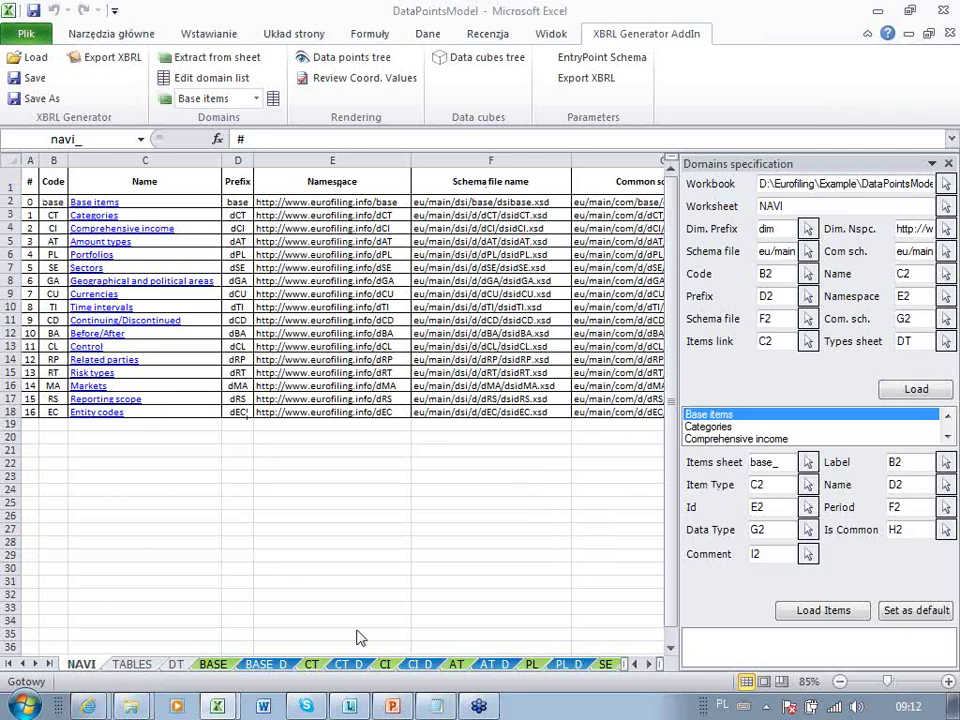
Review the header cells of the NAVI sheet, including schema file name, common schema files and dimensions columns
left_click(660, 663)
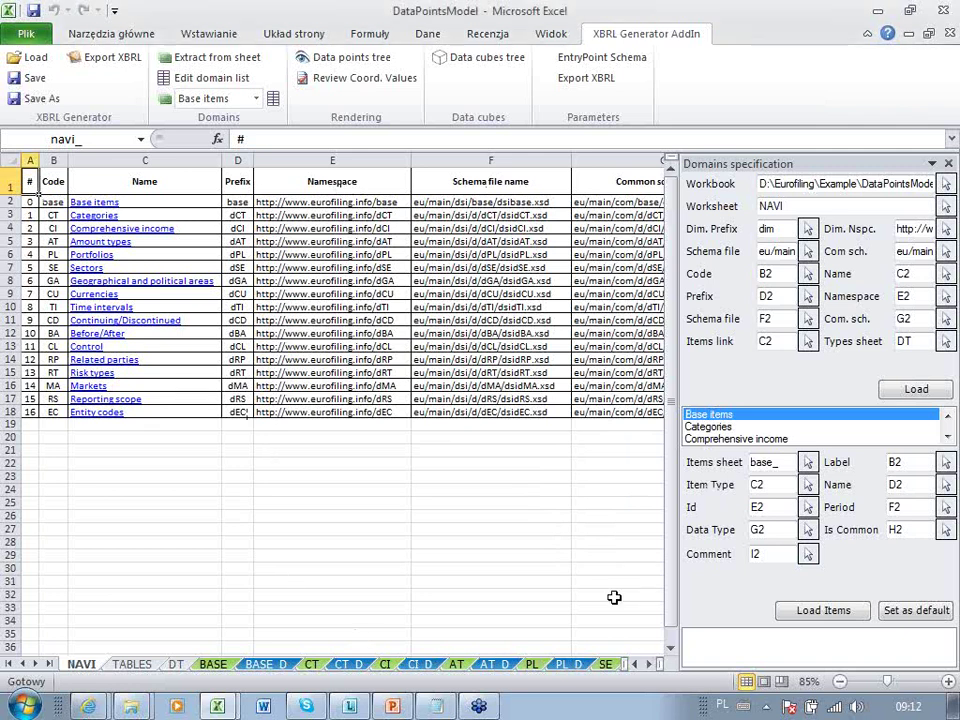
key("Right")
key("Right")
key("Right")
key("Right")
key("Right")
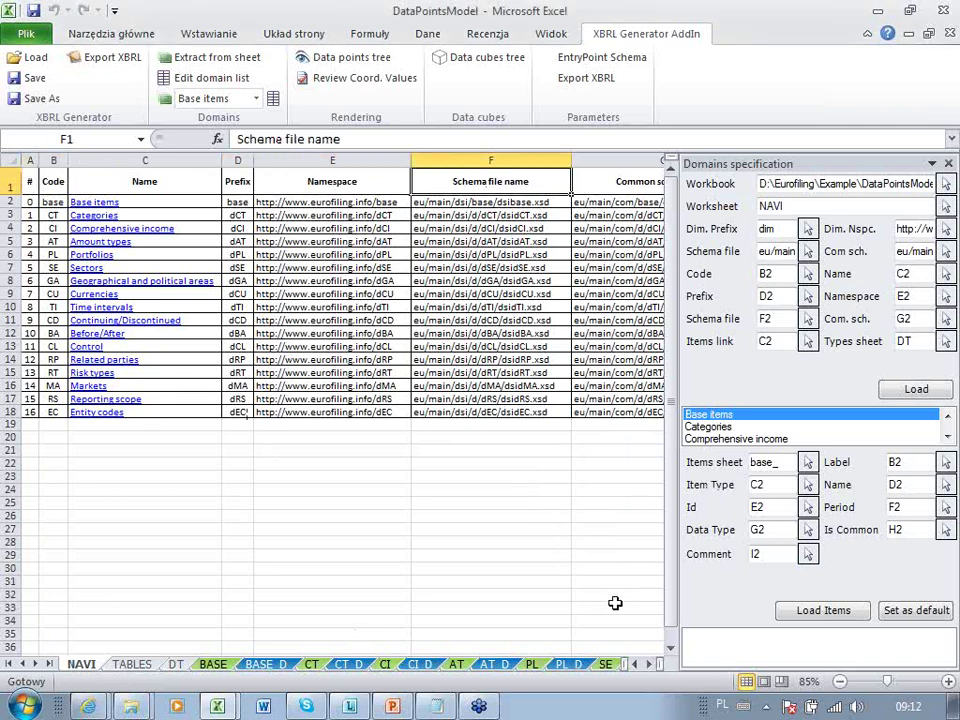
key("Right")
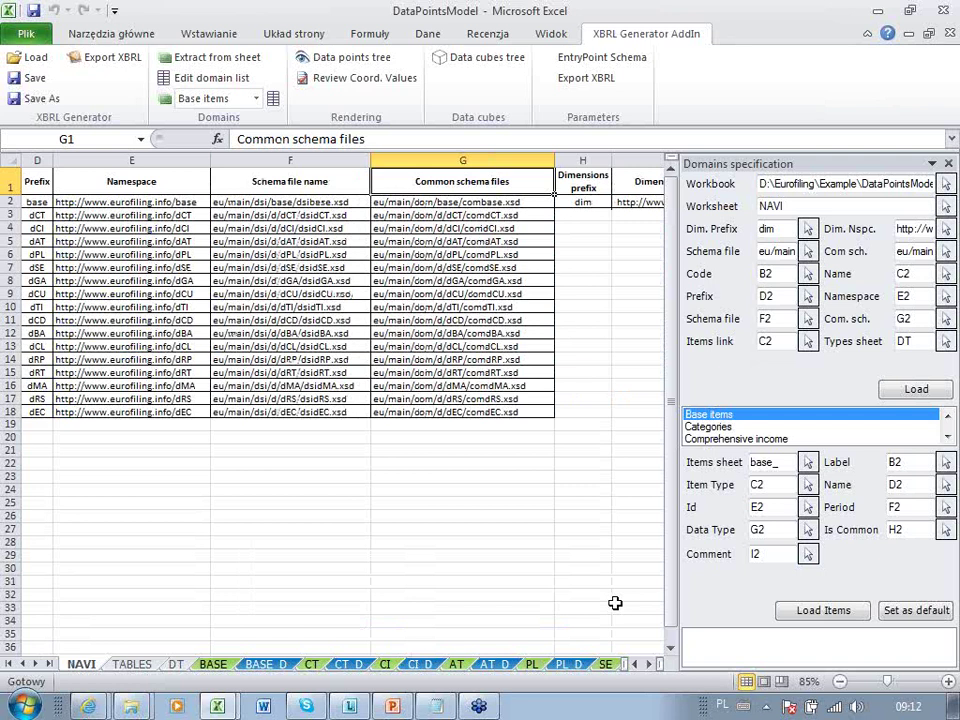
key("Right")
key("Right")
key("Left")
key("Left")
key("Left")
key("Left")
key("Left")
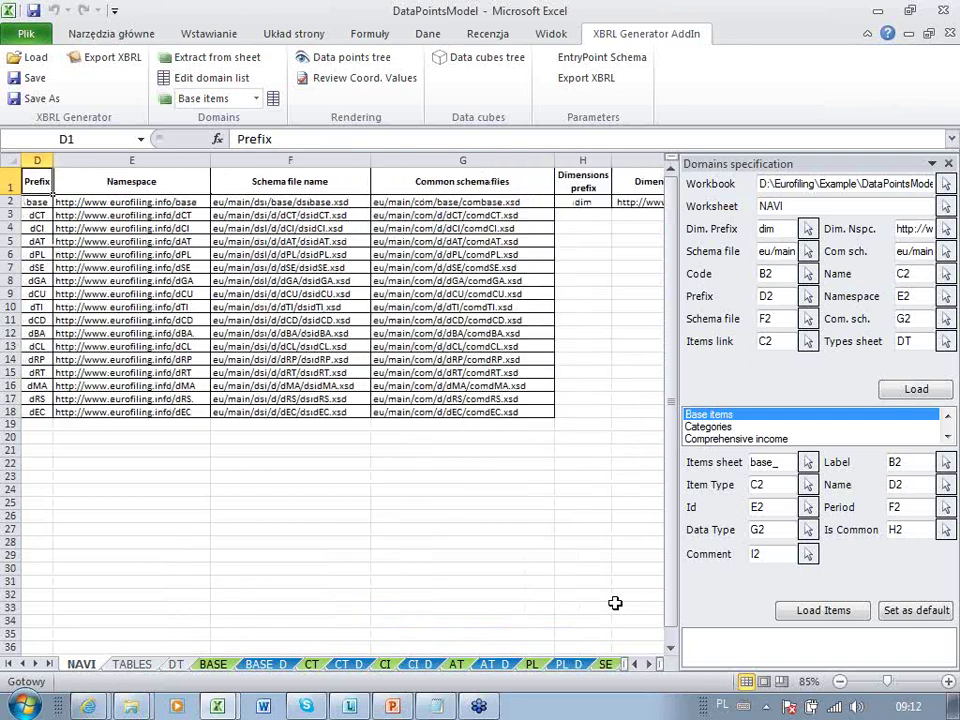
key("Left")
Examine how the Base items row builds its namespace, schema file name and common schema file in NAVI
key("Down")
key("Right")
key("Right")
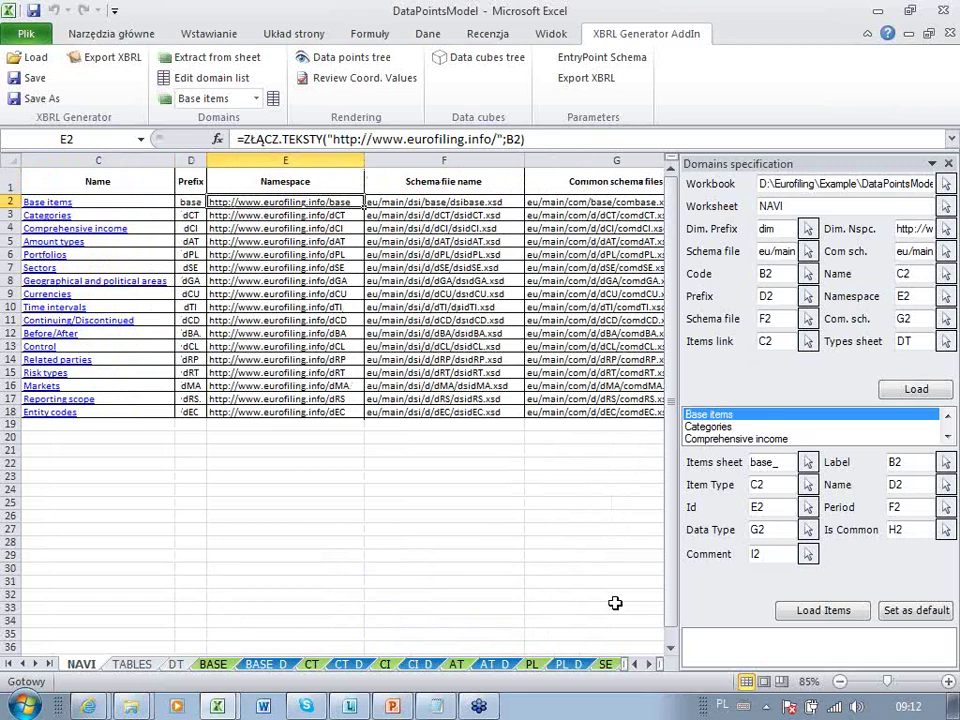
key("Right")
key("Right")
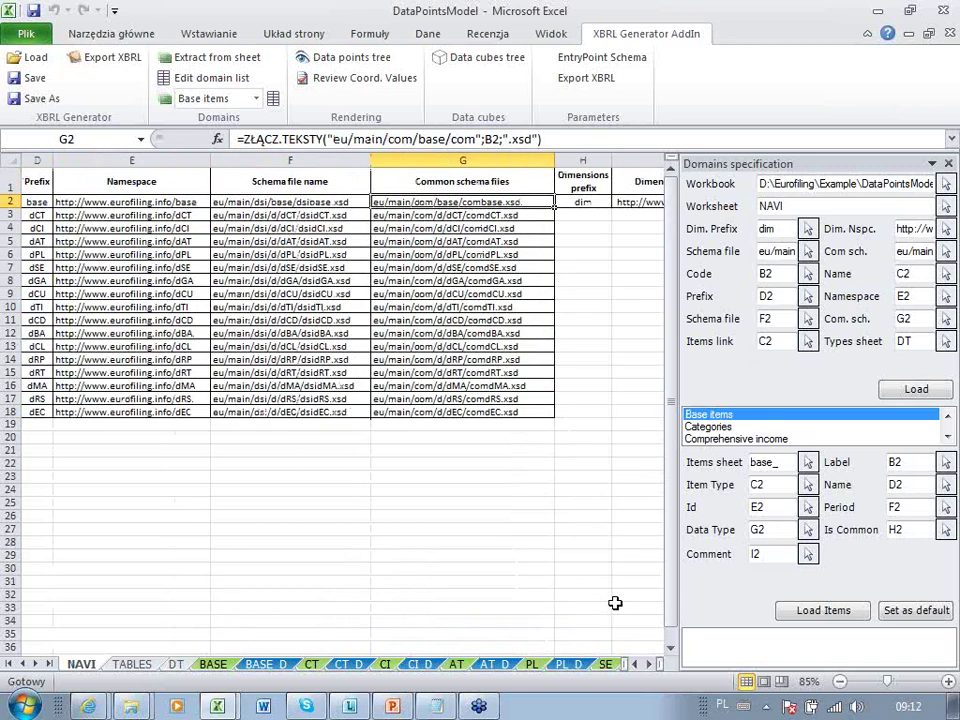
key("Left")
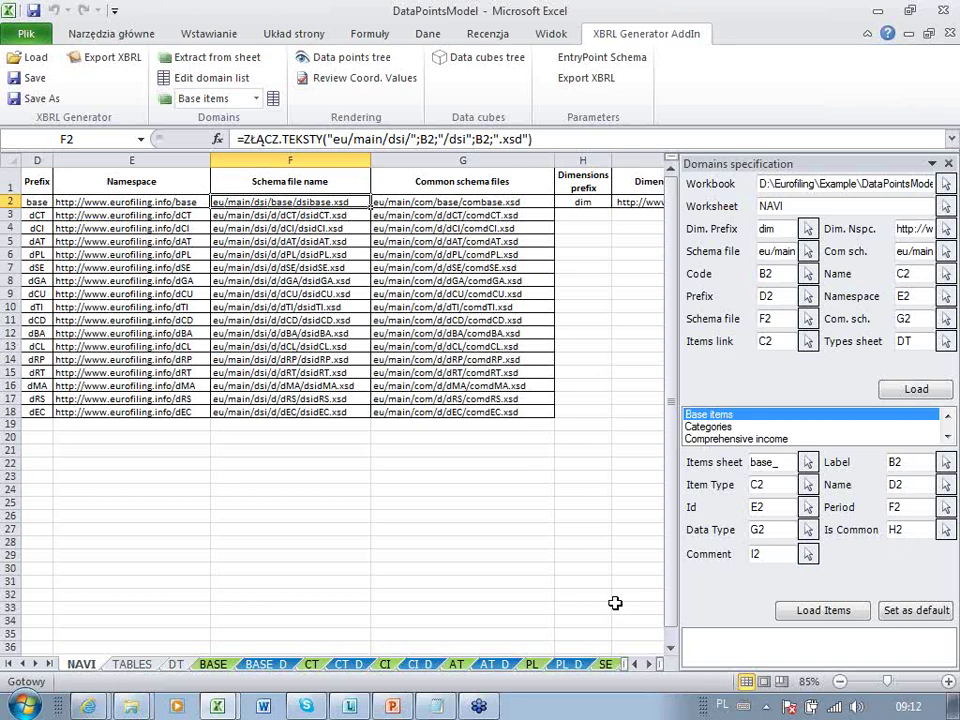
key("Right")
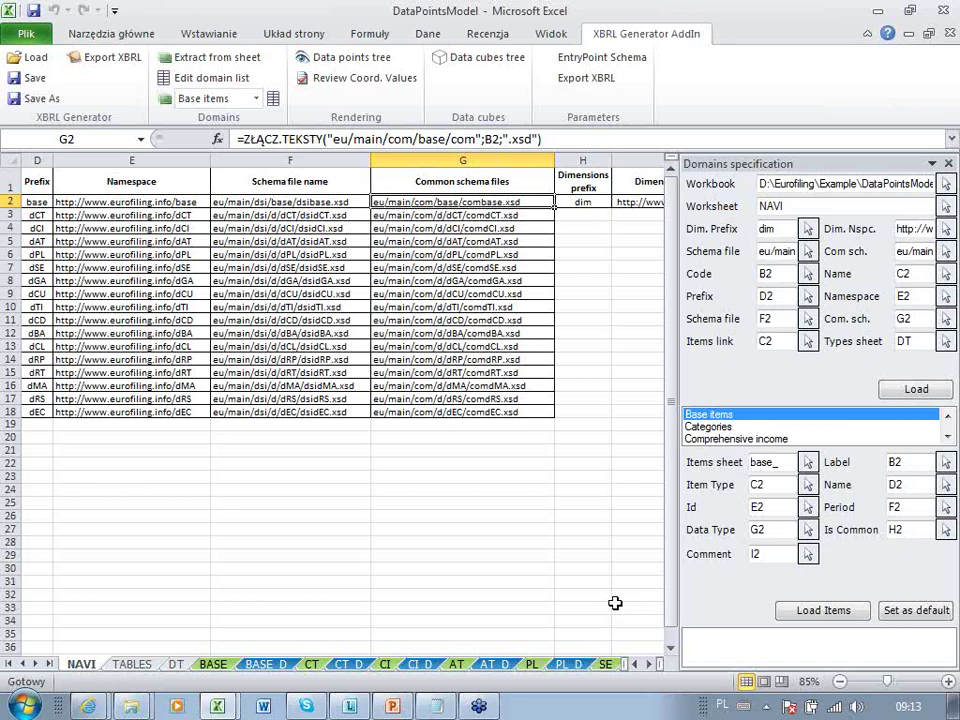
key("Left")
key("Left")
key("Left")
key("Left")
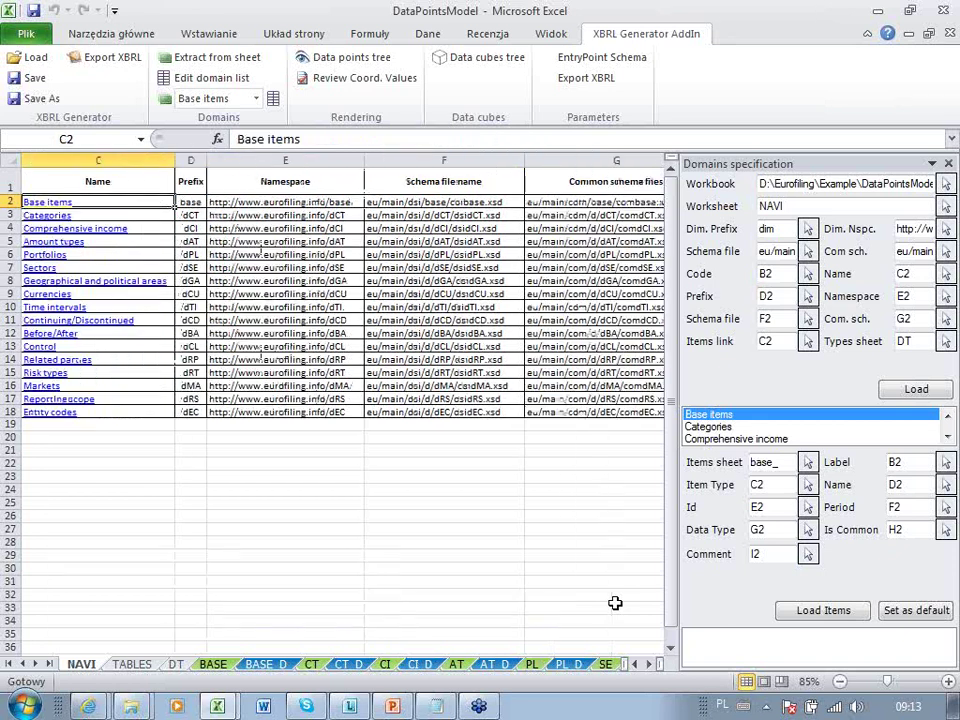
key("Home")
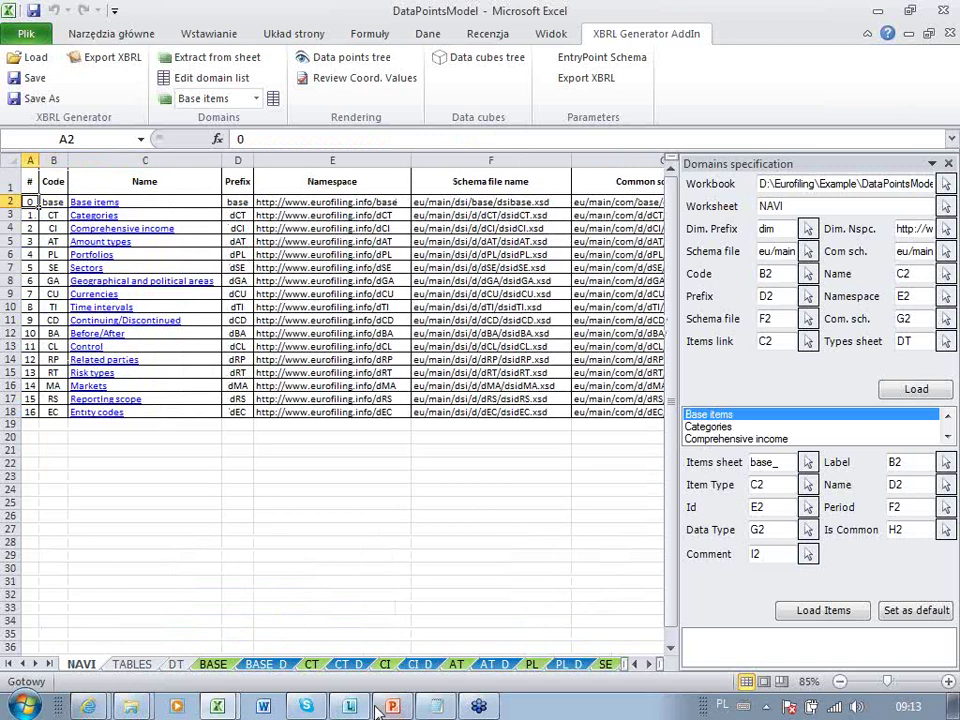
Examine the percent data type's local name, prefix and schema location on the DT sheet
left_click(176, 664)
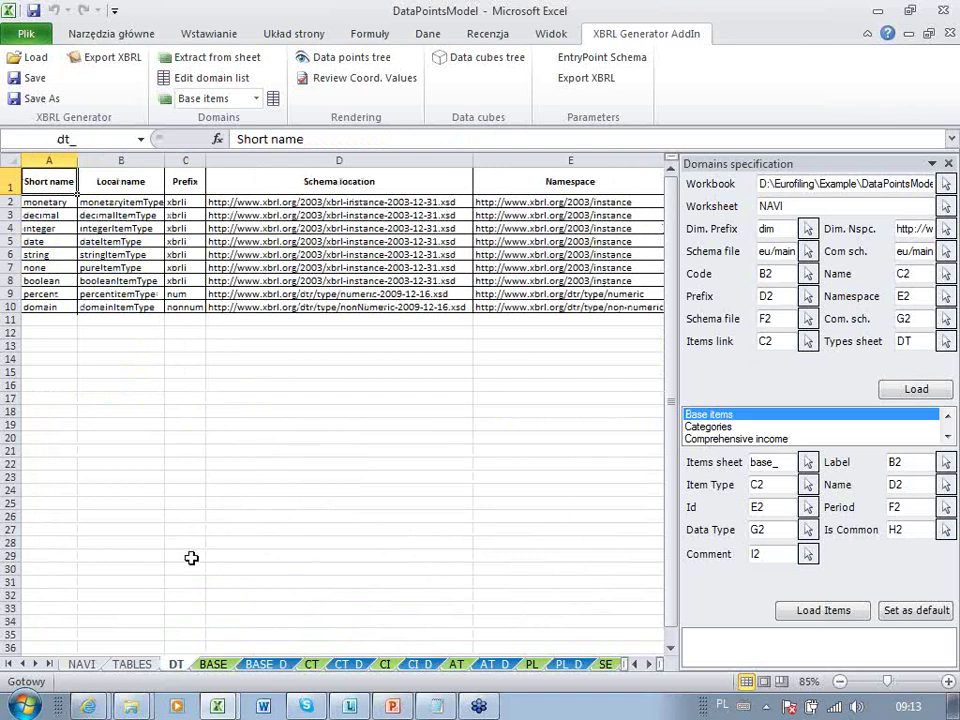
left_click(120, 295)
key("Right")
key("Right")
key("Right")
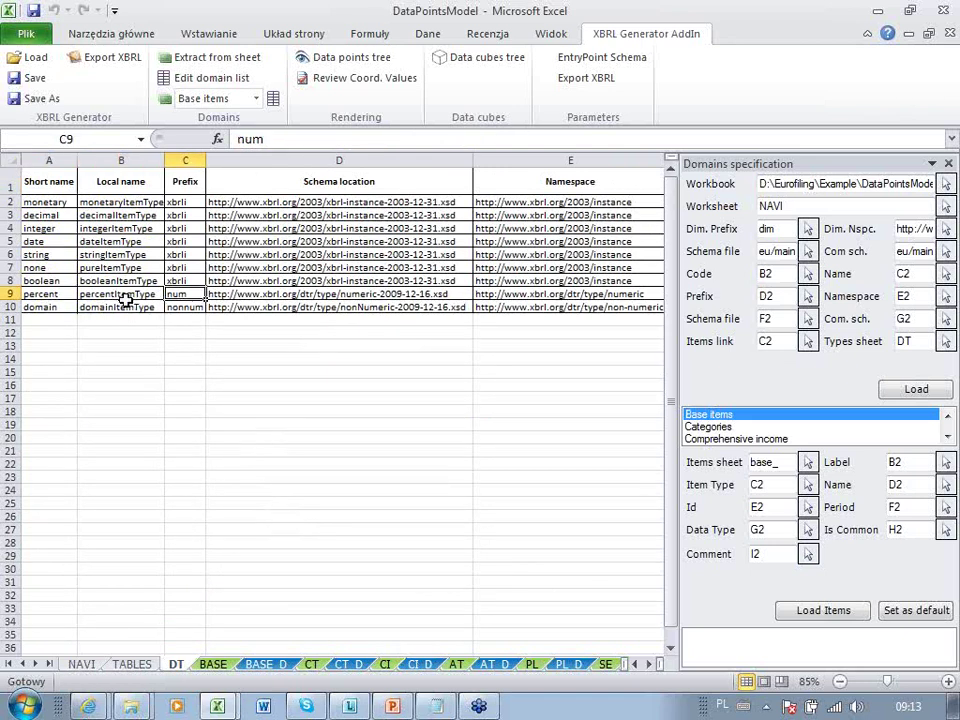
Look over the BASE items sheet and the CT categories sheet, and return to BASE
left_click(213, 664)
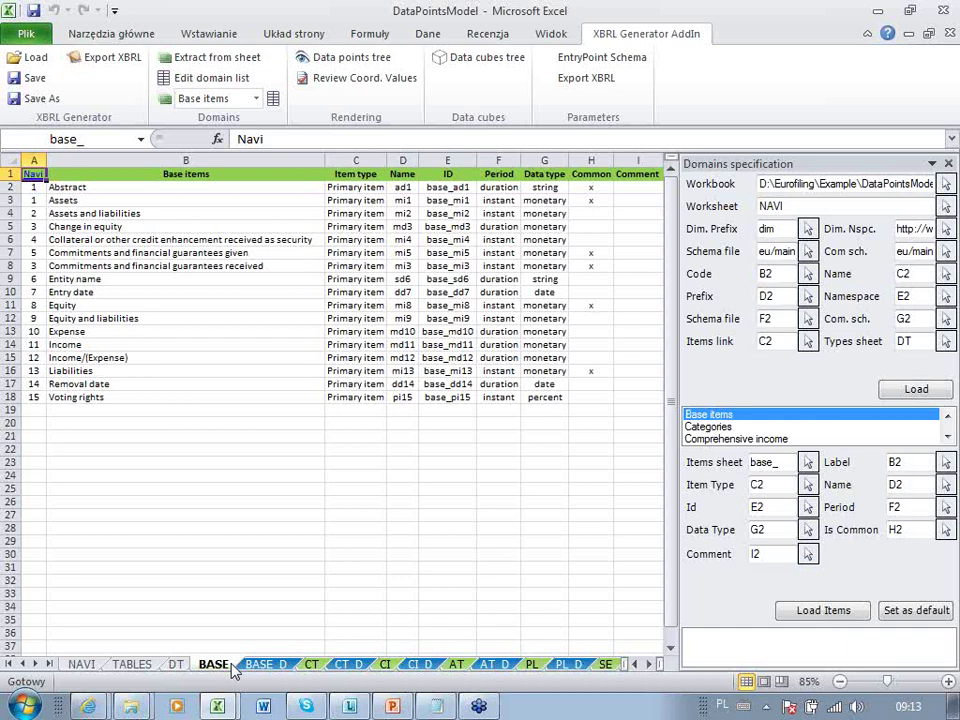
left_click(311, 664)
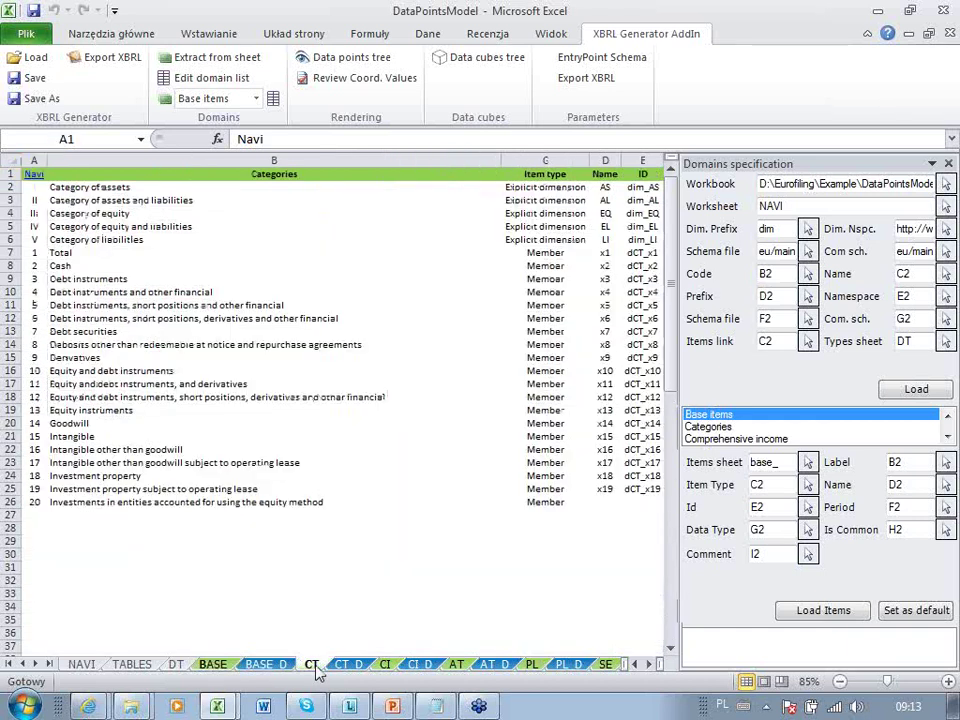
key("ctrl+Page_Up")
key("ctrl+Page_Up")
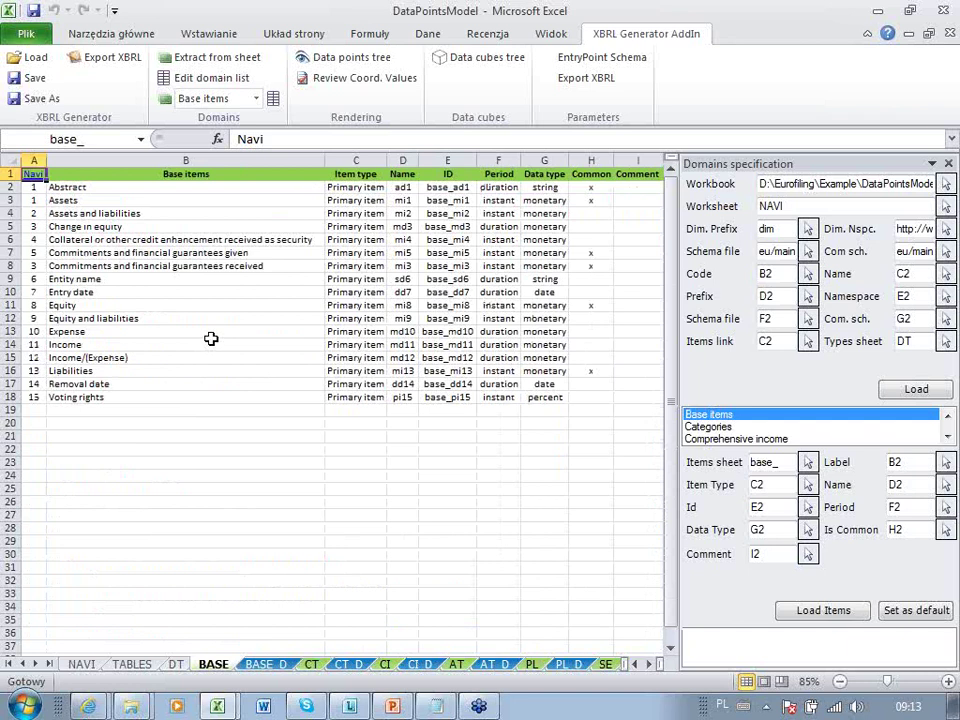
Inspect the Voting rights base item across its item type, name, ID, period, data type and common columns
left_click(243, 396)
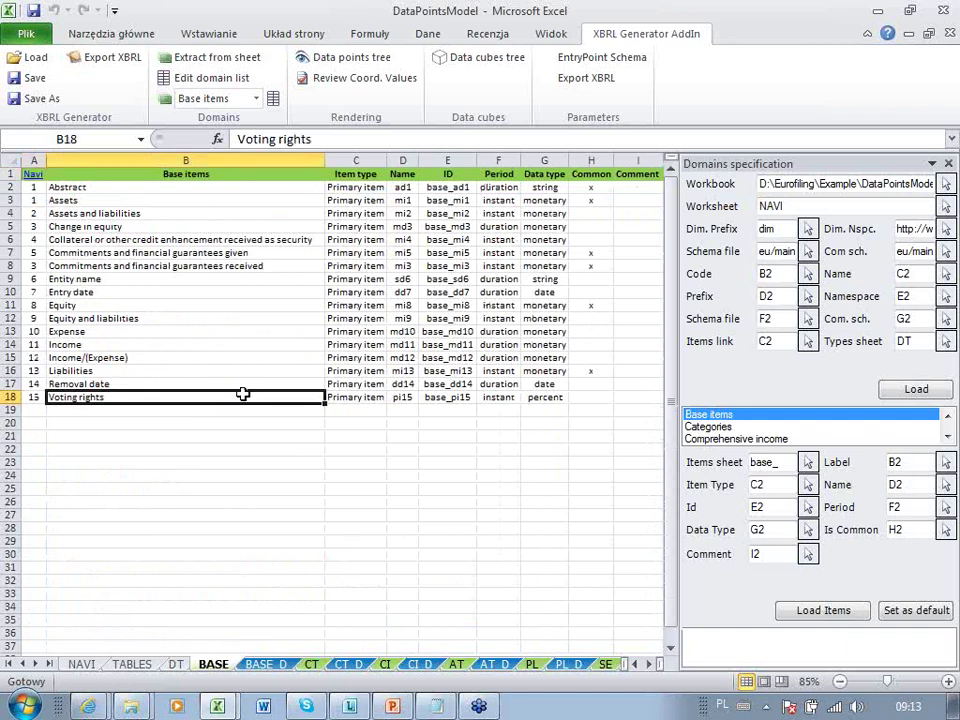
key("Right")
key("Right")
key("Right")
key("Right")
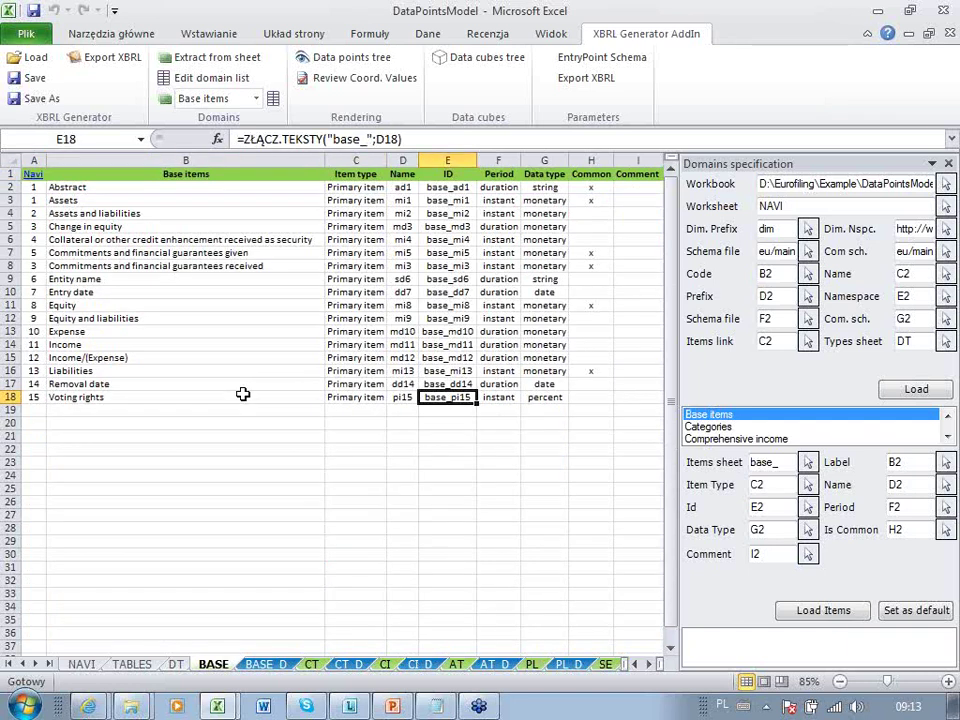
key("Right")
key("Right")
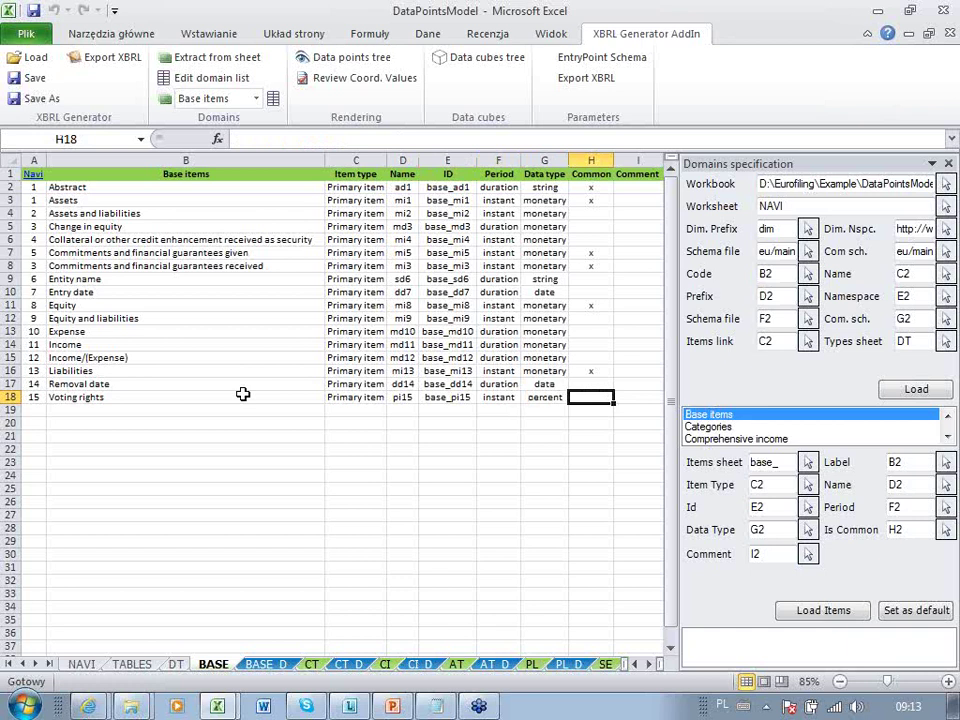
View the Base items structure on BASE_D and open the full list of domains and items
left_click(262, 665)
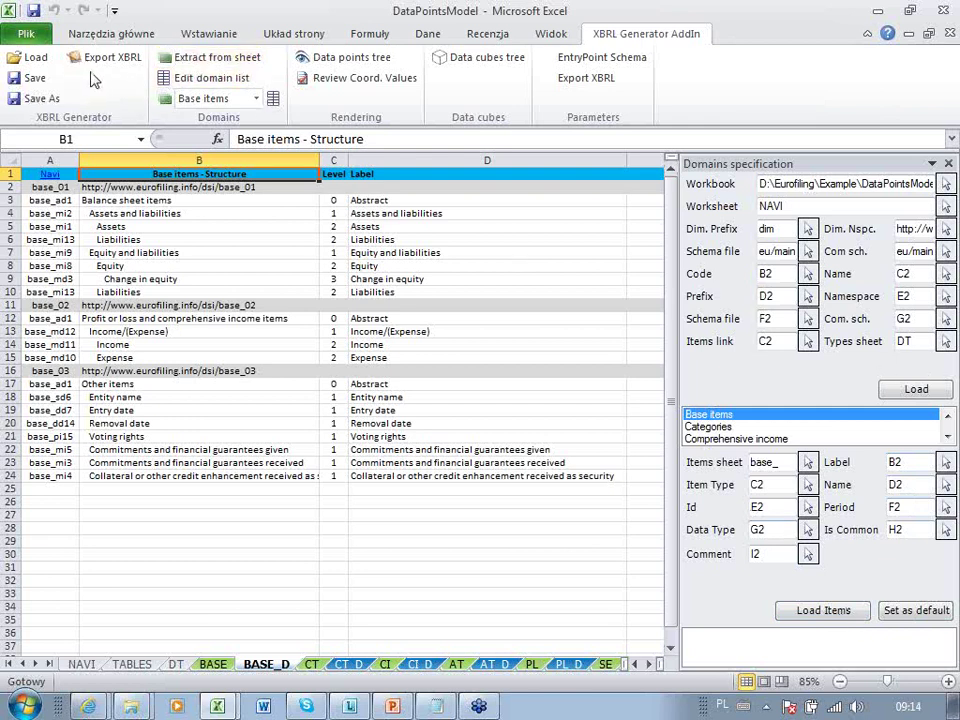
left_click(226, 80)
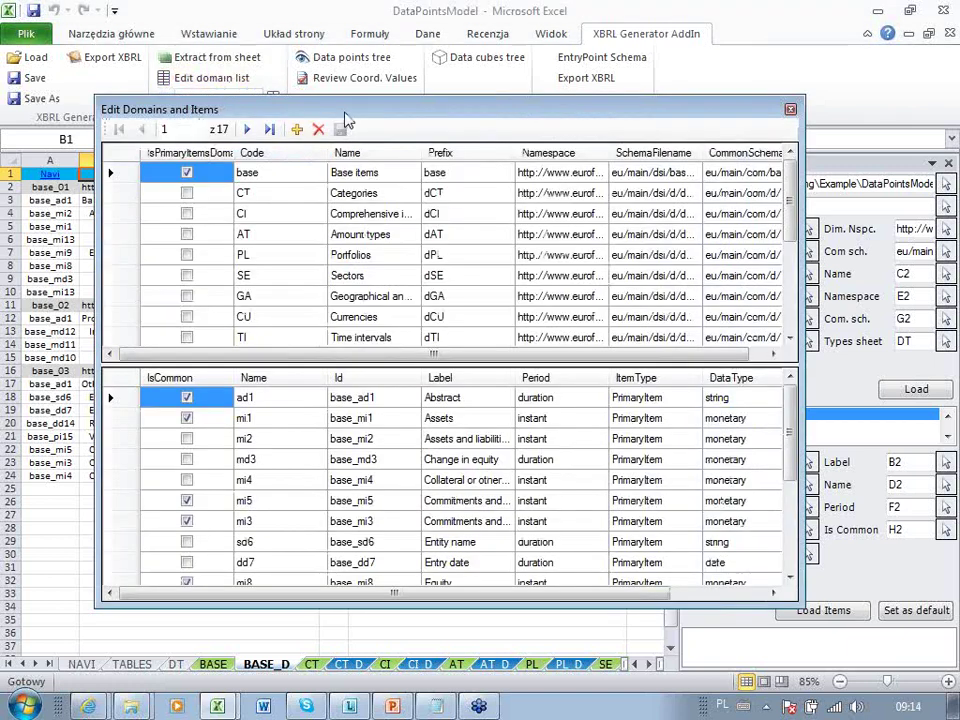
left_click_drag(344, 114, 524, 206)
Pick the Amount types domain and open its details and items
left_click(256, 98)
left_click(210, 170)
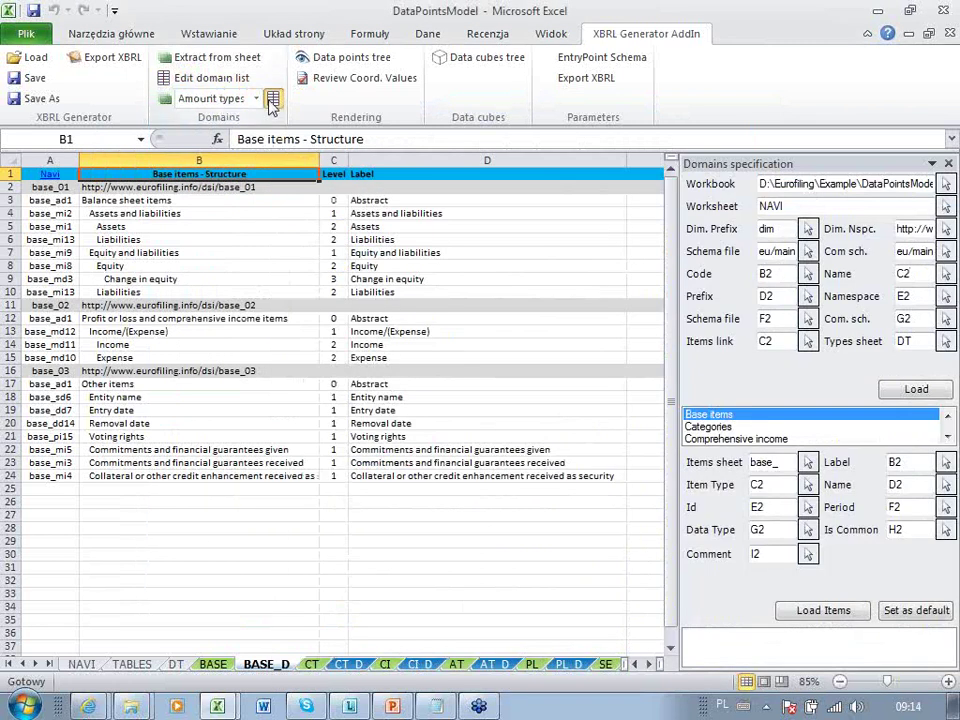
left_click(272, 100)
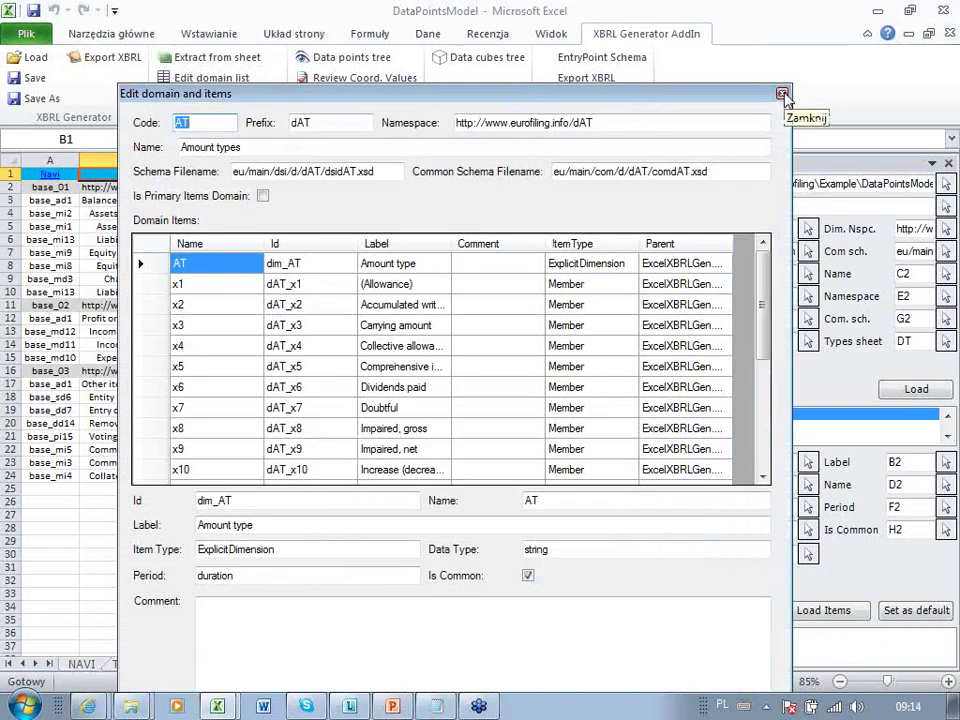
Close the Amount types domain details, open the data points tree, and expand the t03, t05 and t07 schema entries
left_click(783, 94)
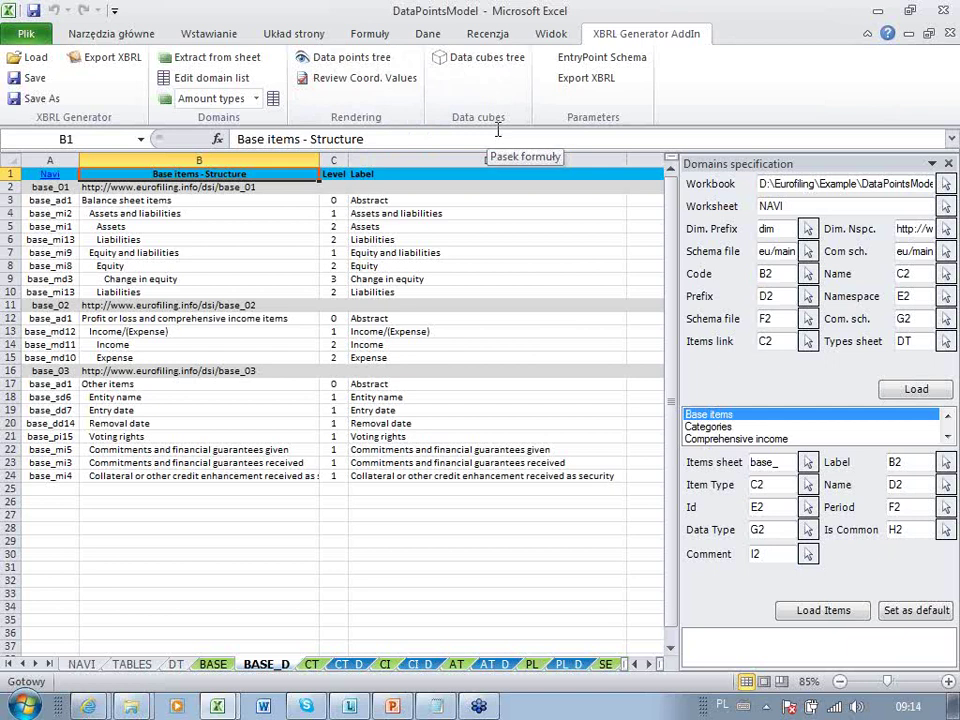
left_click(381, 66)
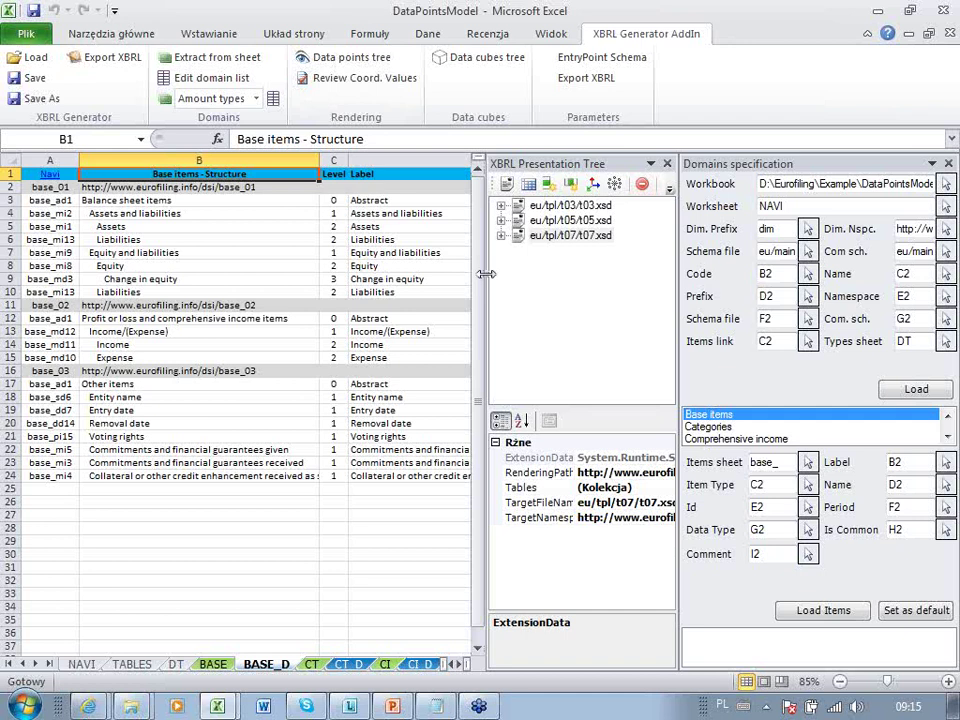
left_click_drag(475, 273, 372, 281)
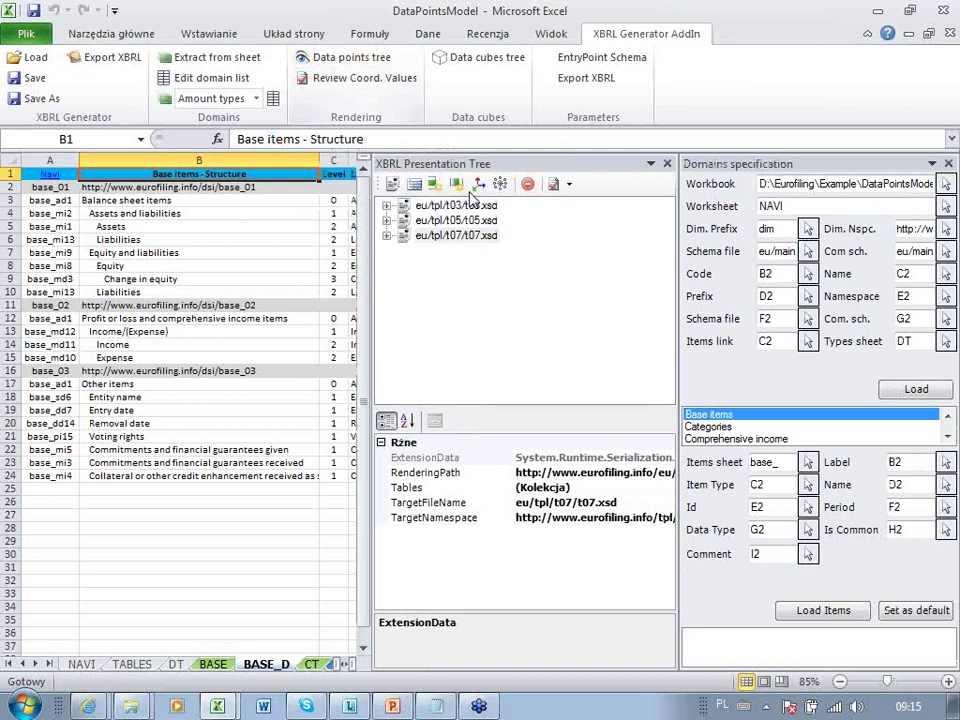
left_click(386, 205)
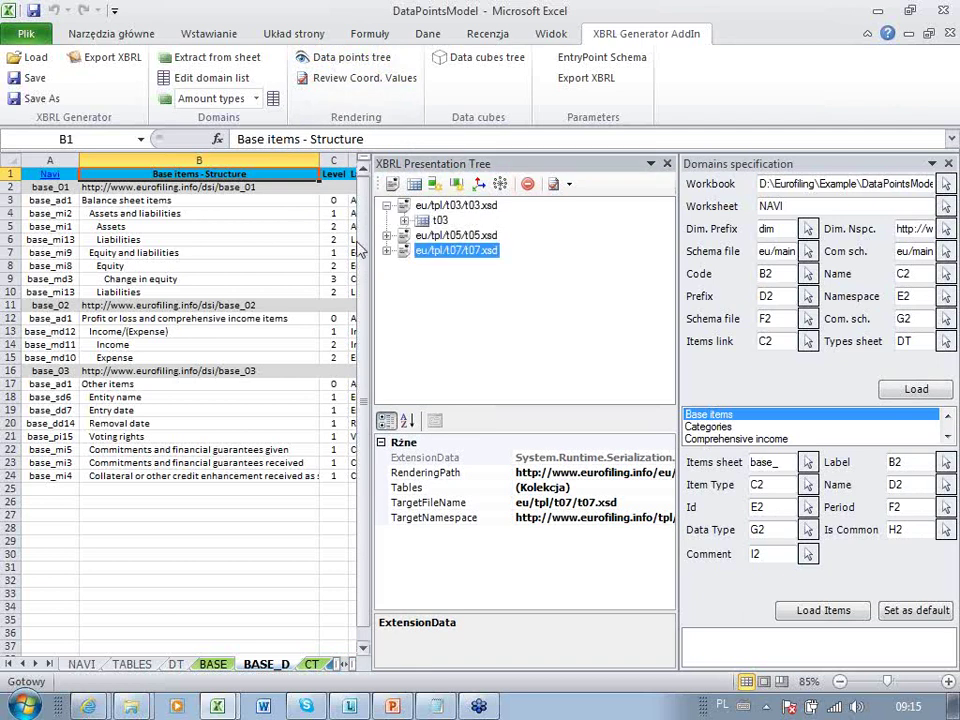
left_click(386, 235)
left_click(386, 265)
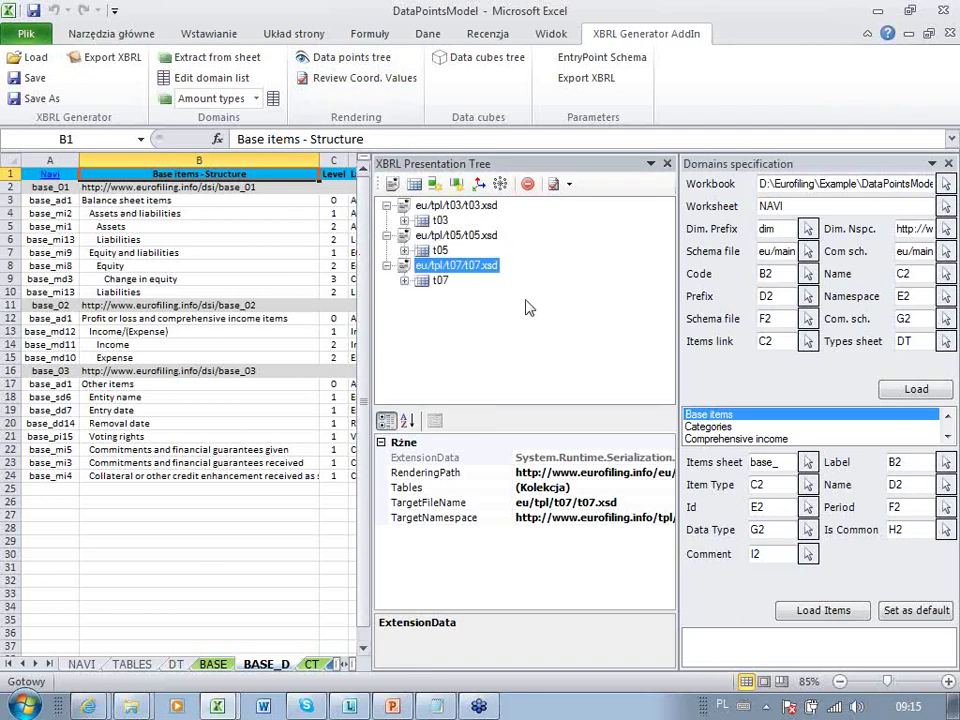
Expand the columns of table t03 and examine the Unimpaired coordinate with its matching cell in the original template
left_click(404, 221)
left_click(422, 237)
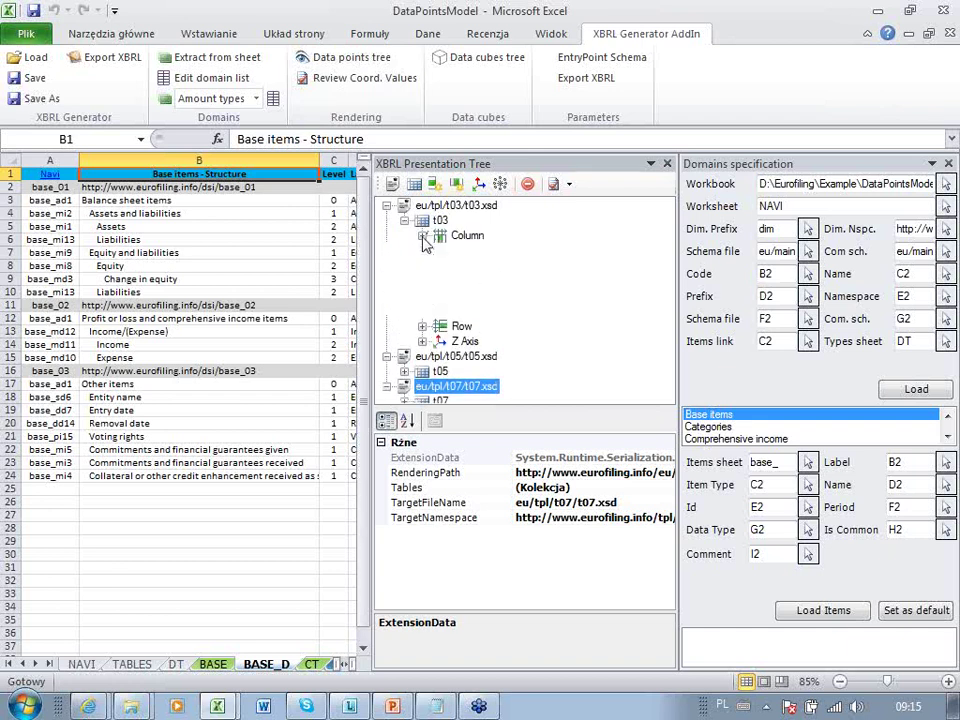
left_click(493, 250)
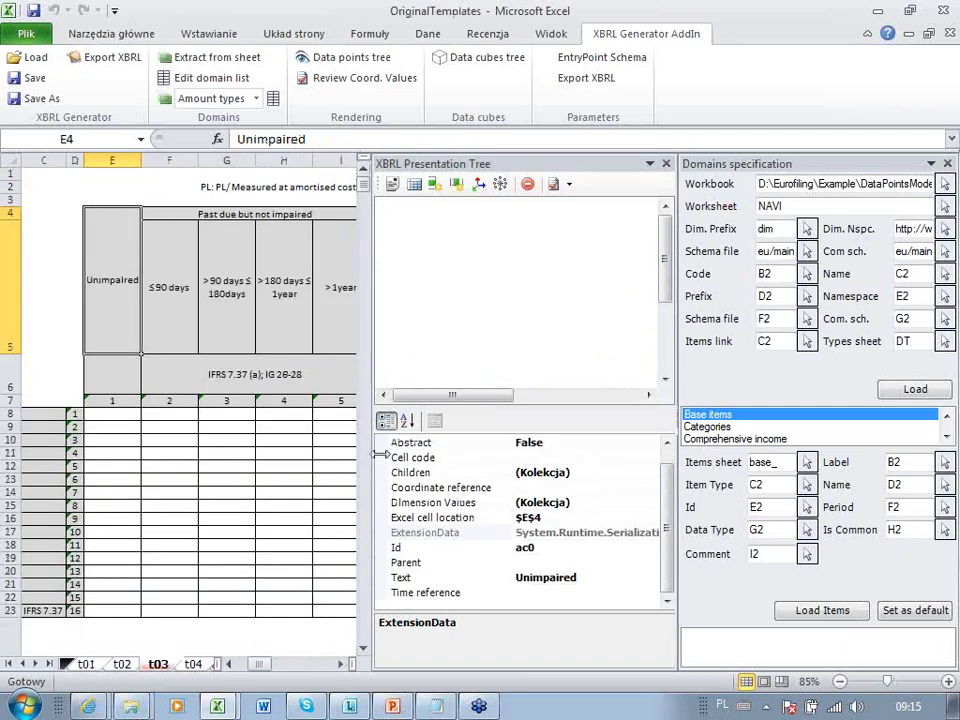
left_click_drag(382, 455, 414, 450)
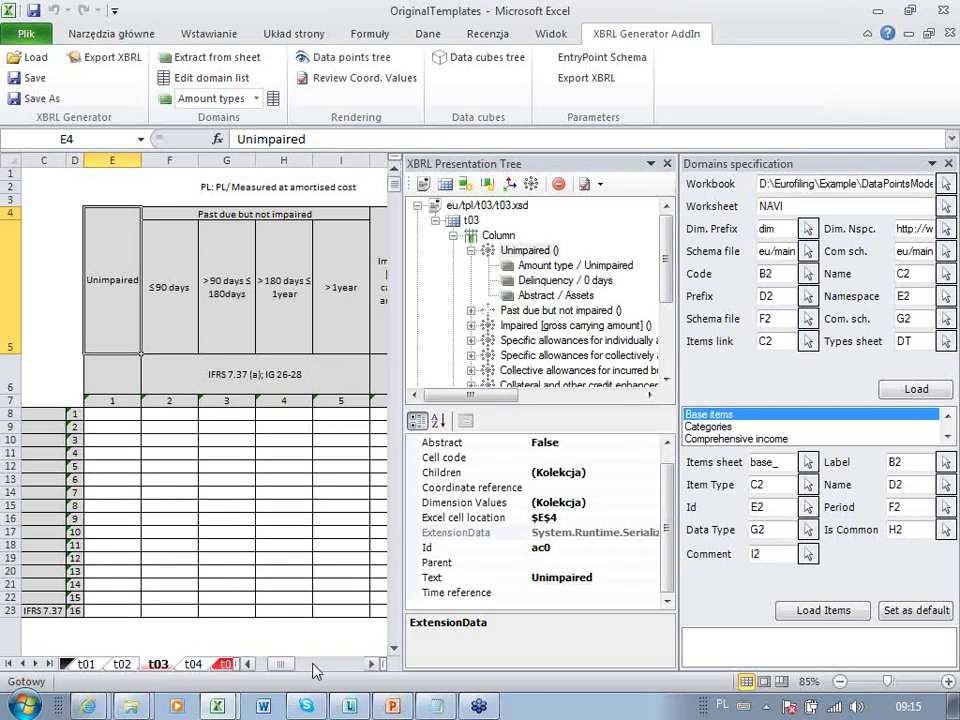
left_click_drag(279, 666, 292, 668)
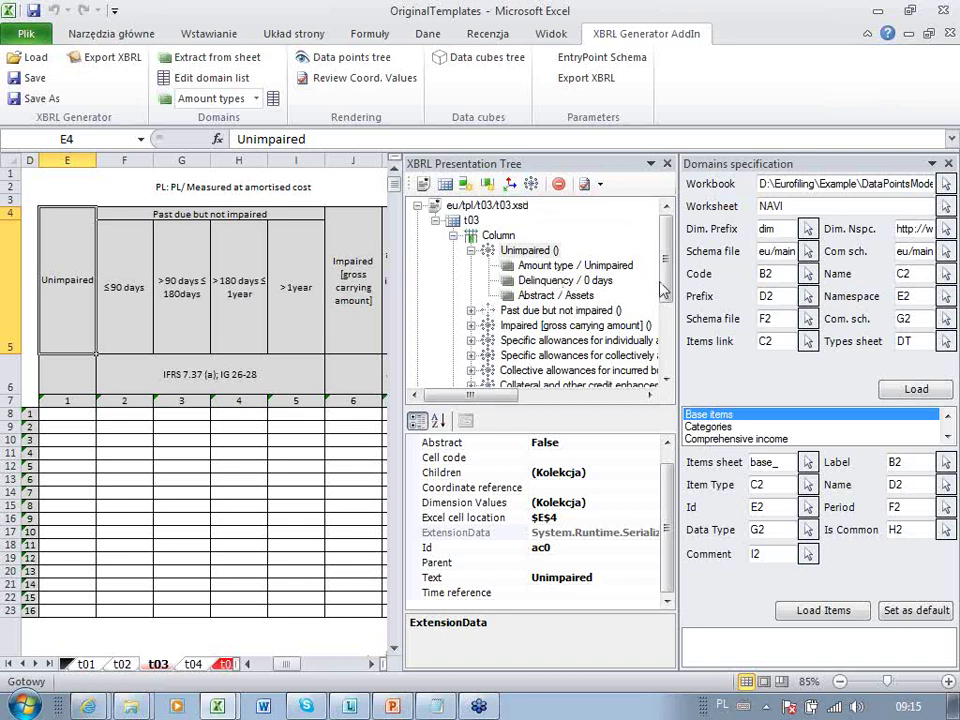
scroll(672, 300, "down", 1)
scroll(672, 298, "up", 1)
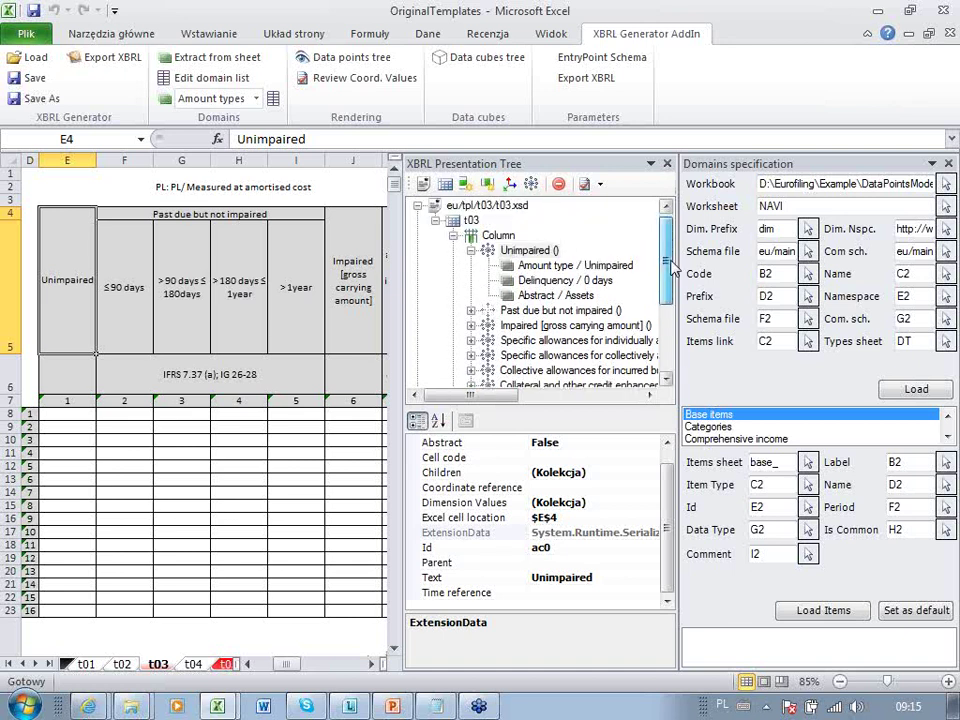
mouse_move(672, 267)
left_mouse_down()
mouse_move(667, 322)
mouse_move(667, 272)
left_mouse_up()
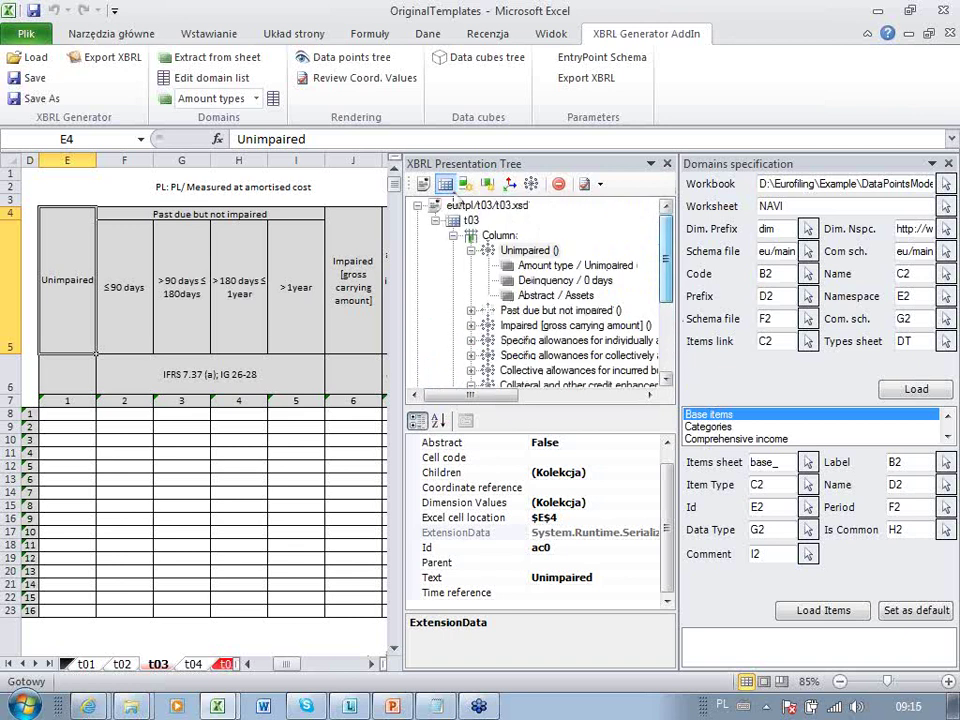
Add a new statement to the presentation tree and enter t06 as its name
left_click(425, 186)
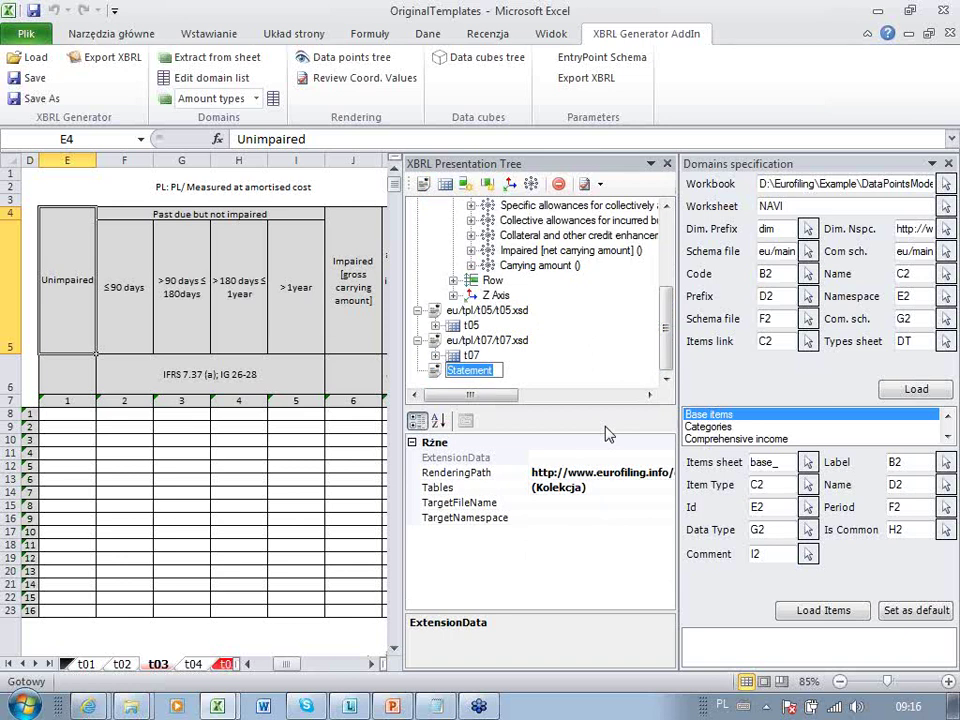
type("t0")
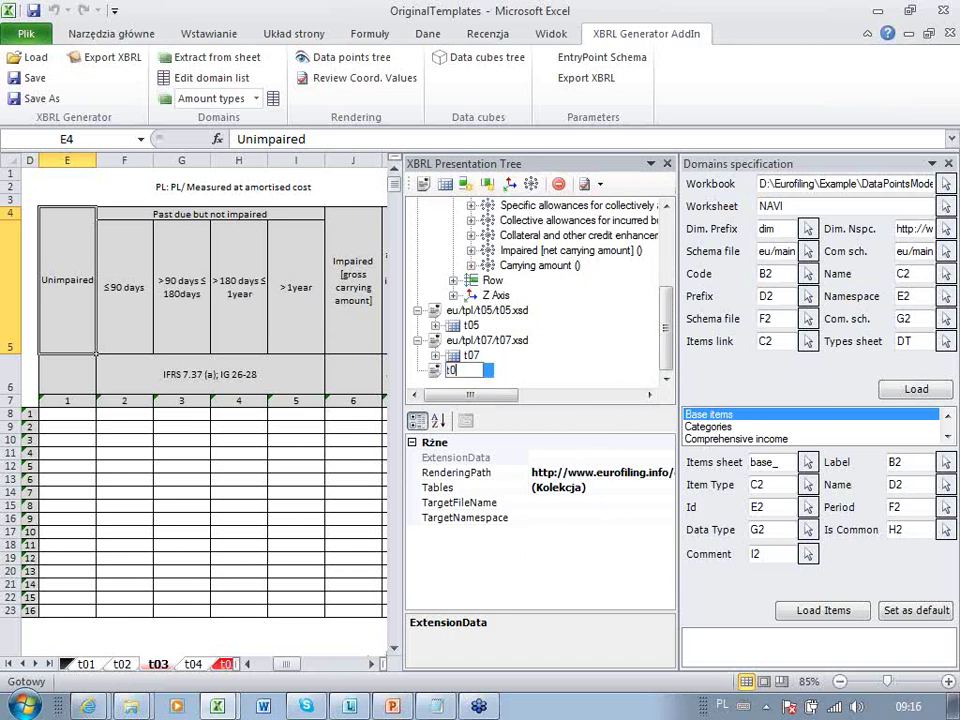
type("6")
key("Return")
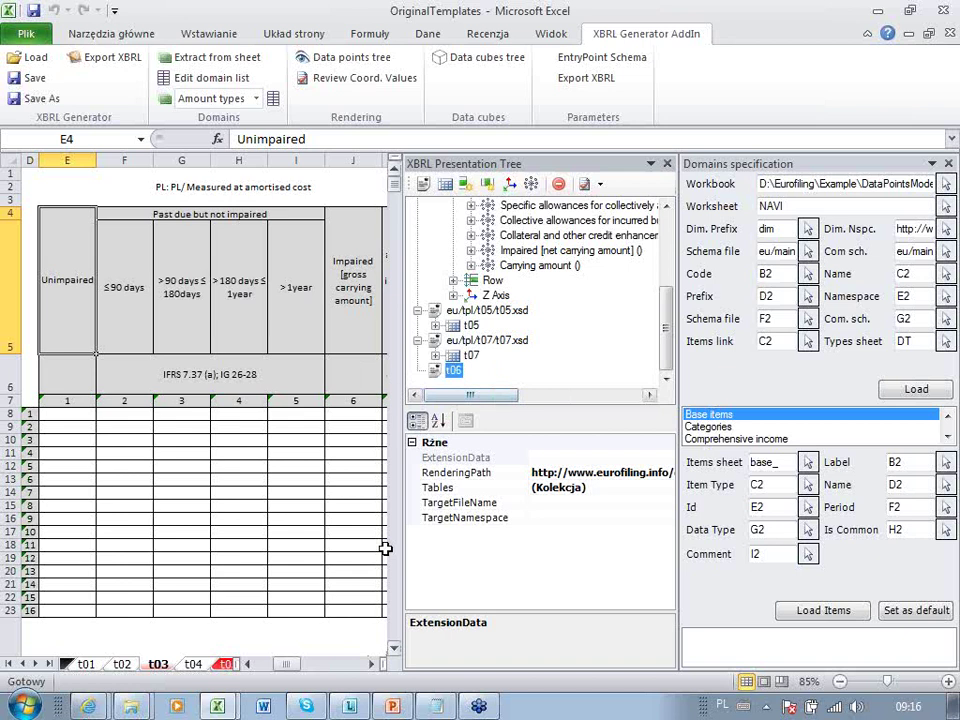
right_click(456, 373)
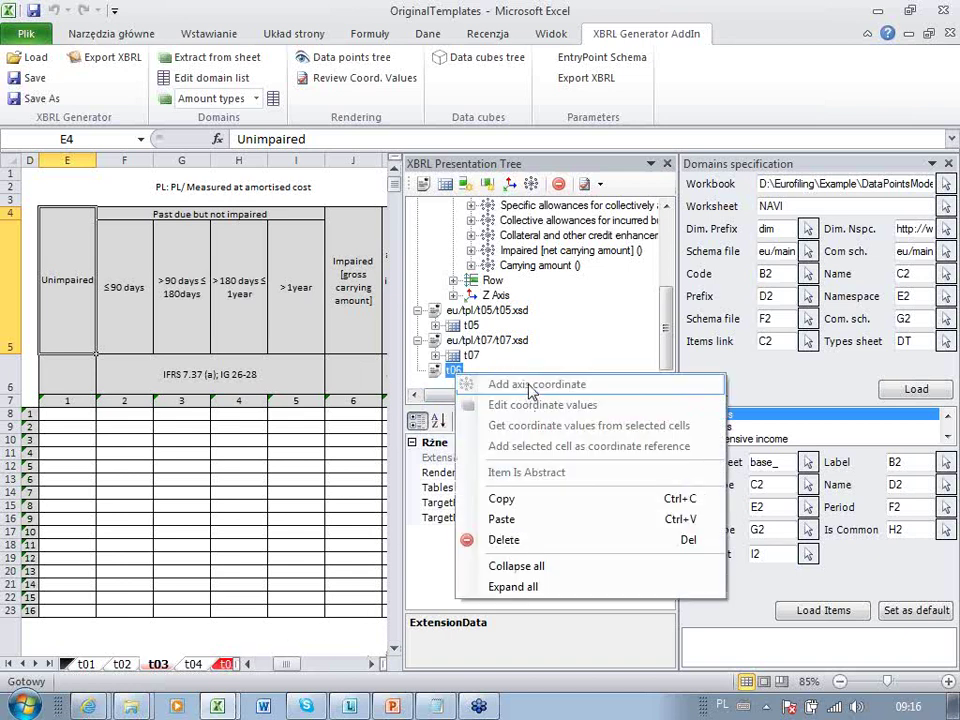
left_click(428, 218)
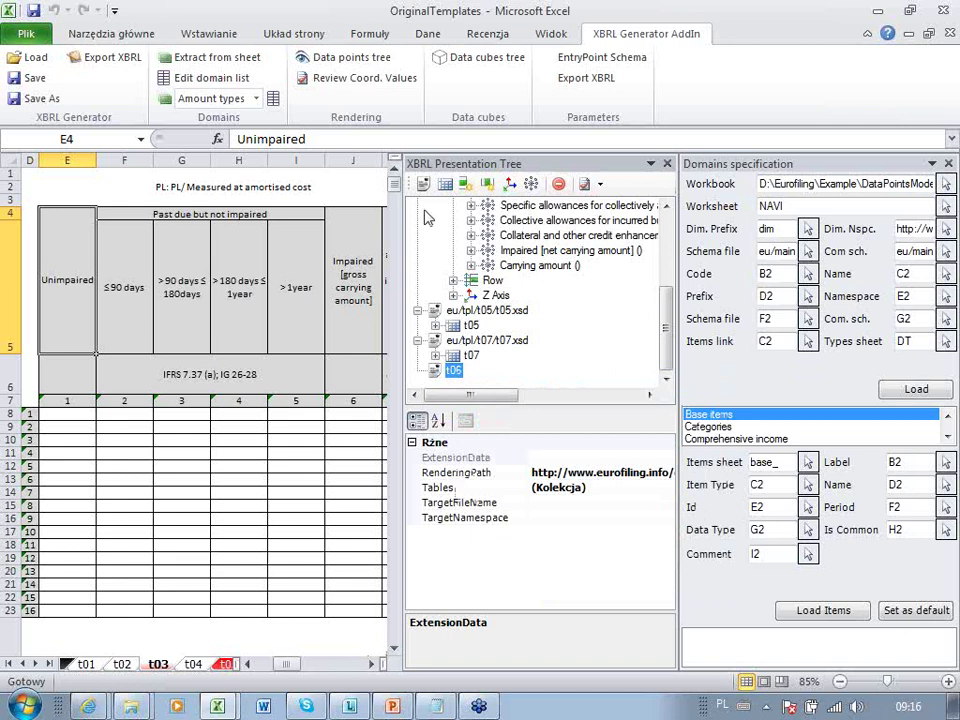
Add a table under the new statement and set its Name property to t06
left_click(463, 184)
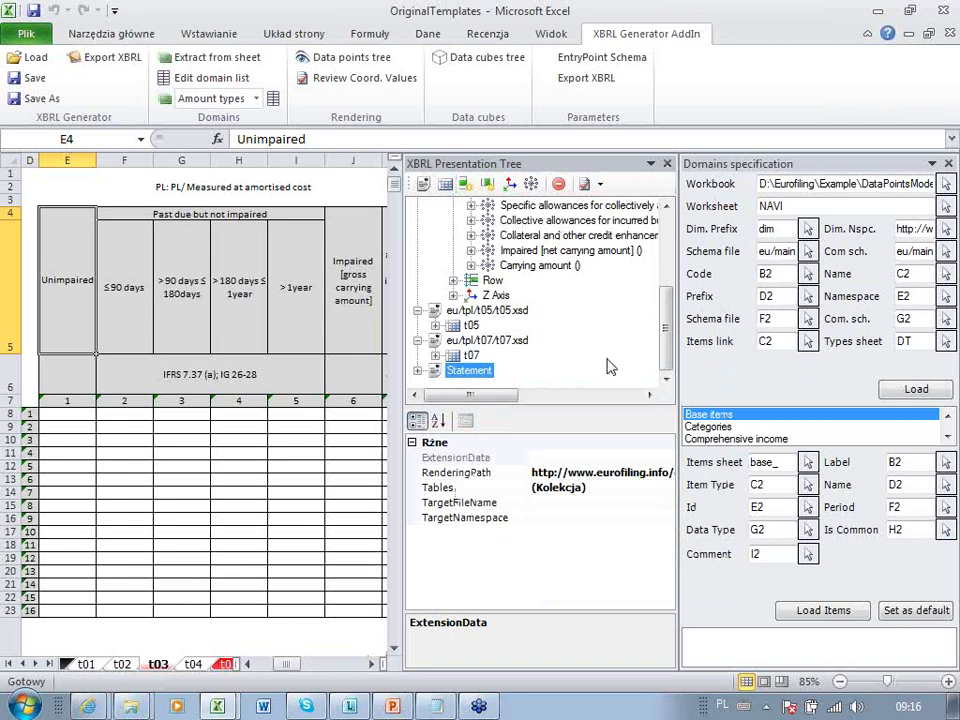
left_click(418, 370)
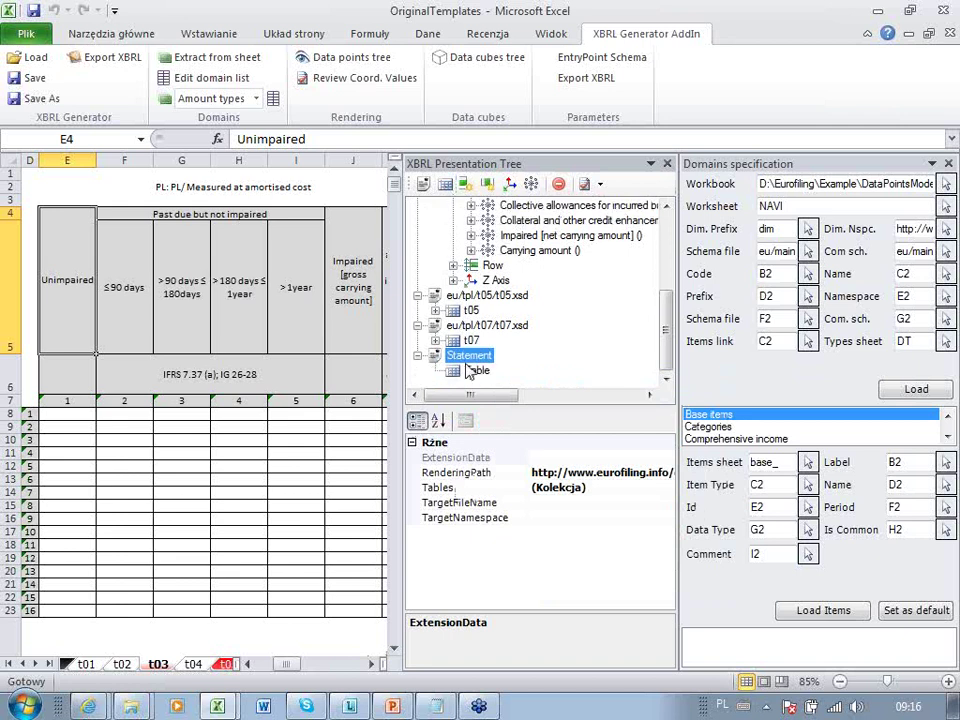
left_click(477, 370)
left_click(561, 498)
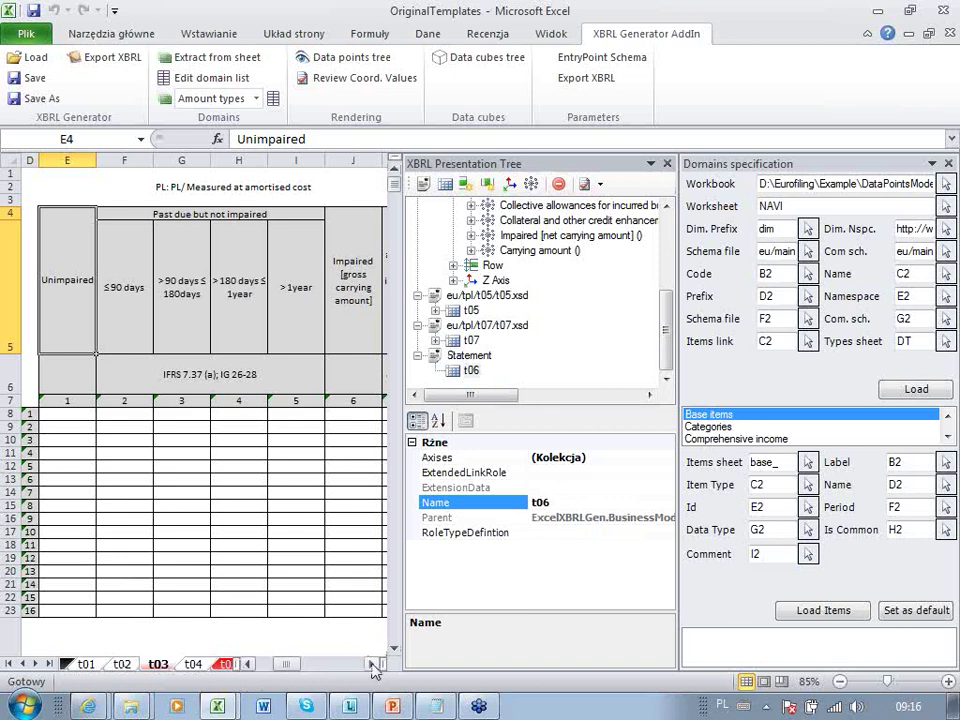
On sheet t06, add the loan labels in B6:B20 as the row definition of table t06
left_click(371, 664)
left_click_drag(240, 664, 330, 668)
left_click(266, 665)
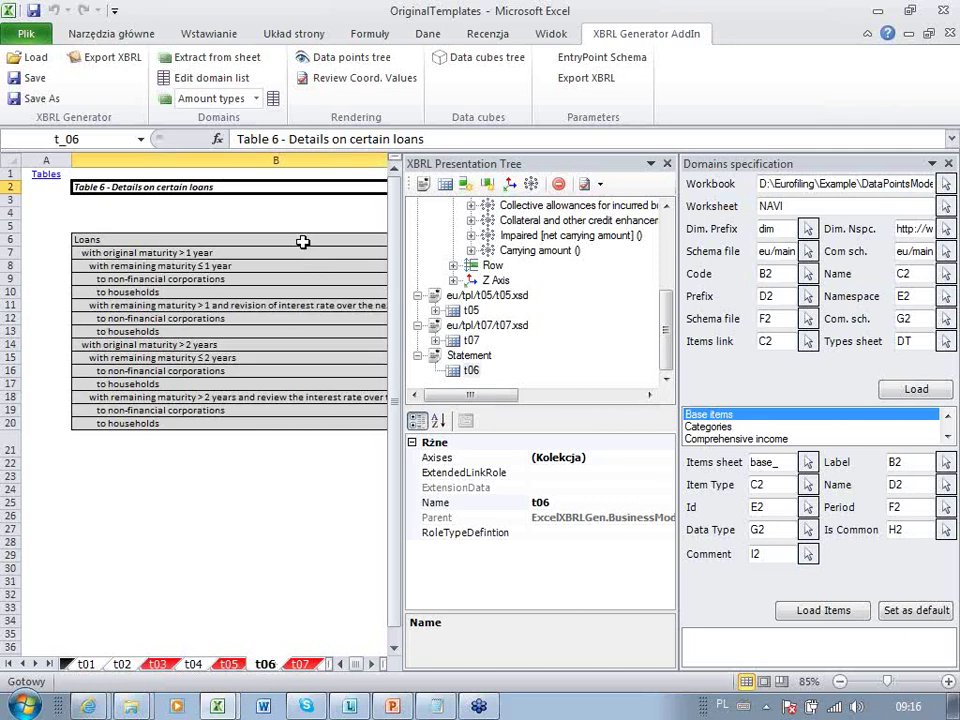
left_click_drag(302, 242, 306, 424)
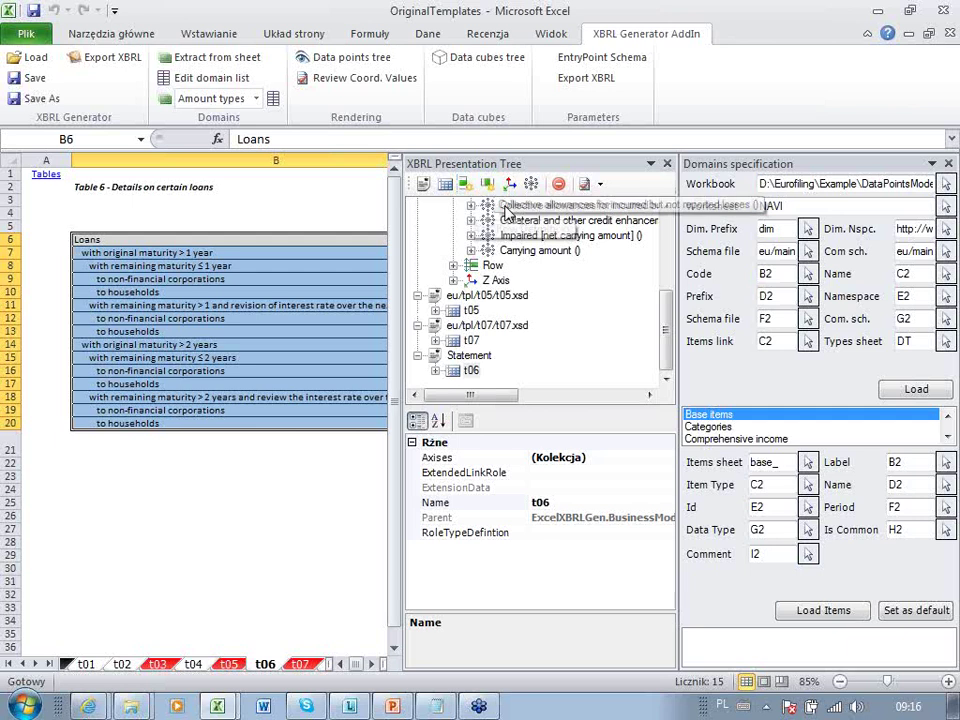
Expand table t06's row definition and review the Loans hierarchy down through the original and remaining maturity levels
left_click(436, 370)
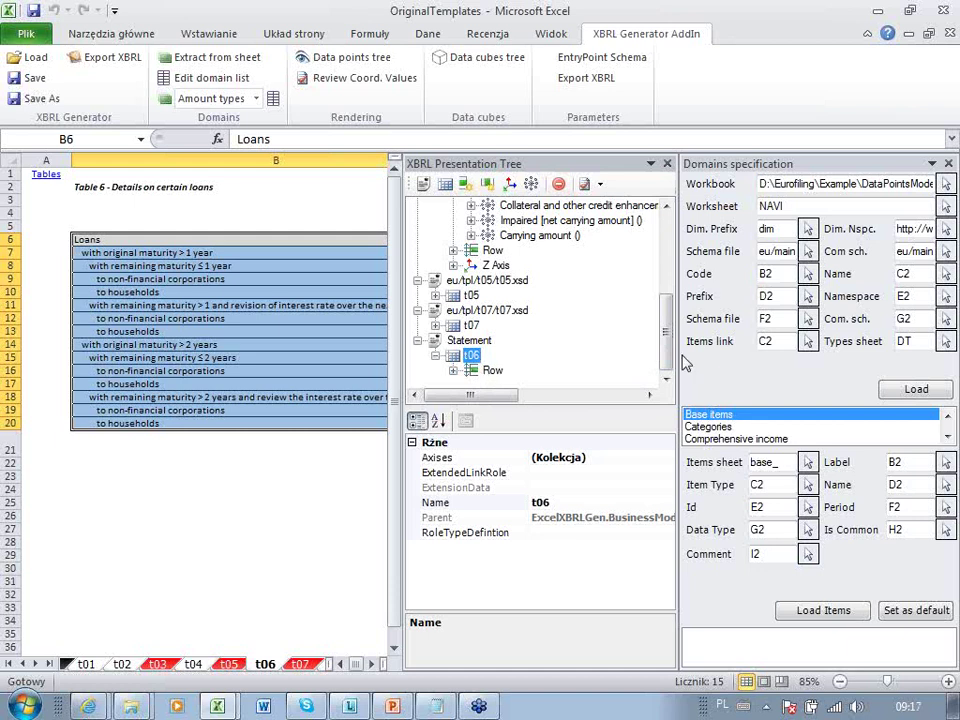
left_click(453, 371)
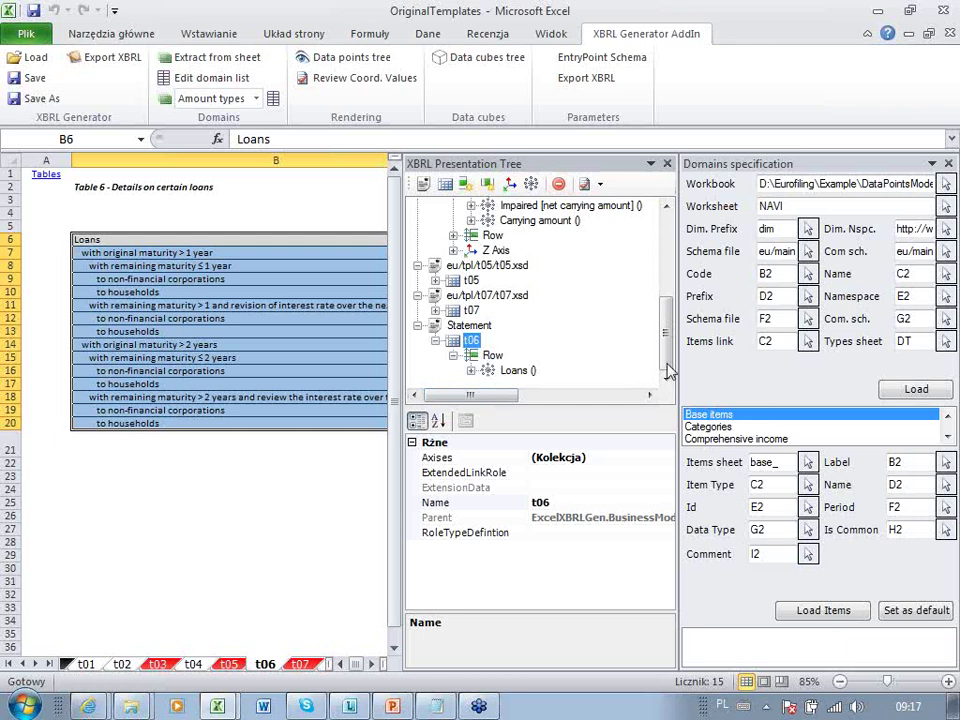
left_click(471, 371)
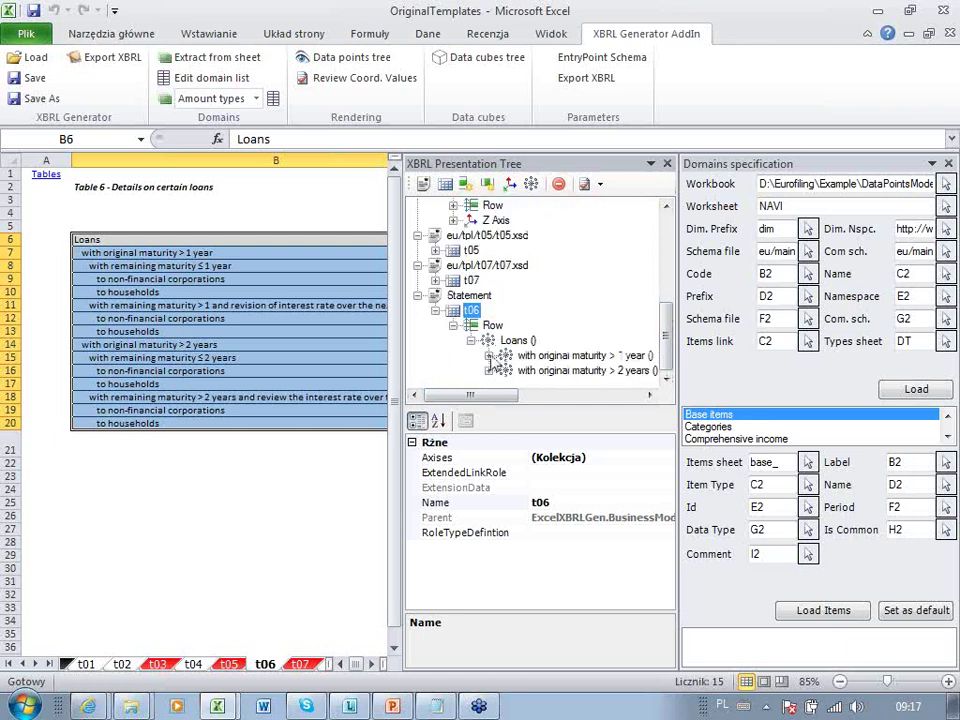
left_click(489, 347)
left_click_drag(493, 390, 499, 391)
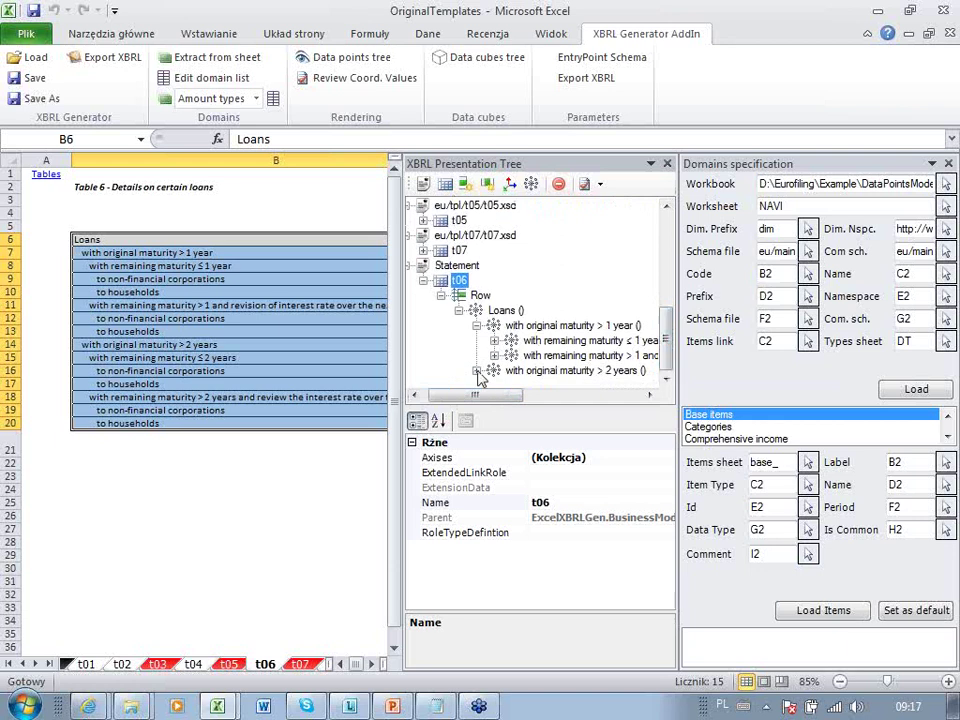
scroll(540, 320, "down", 1)
left_click(494, 310)
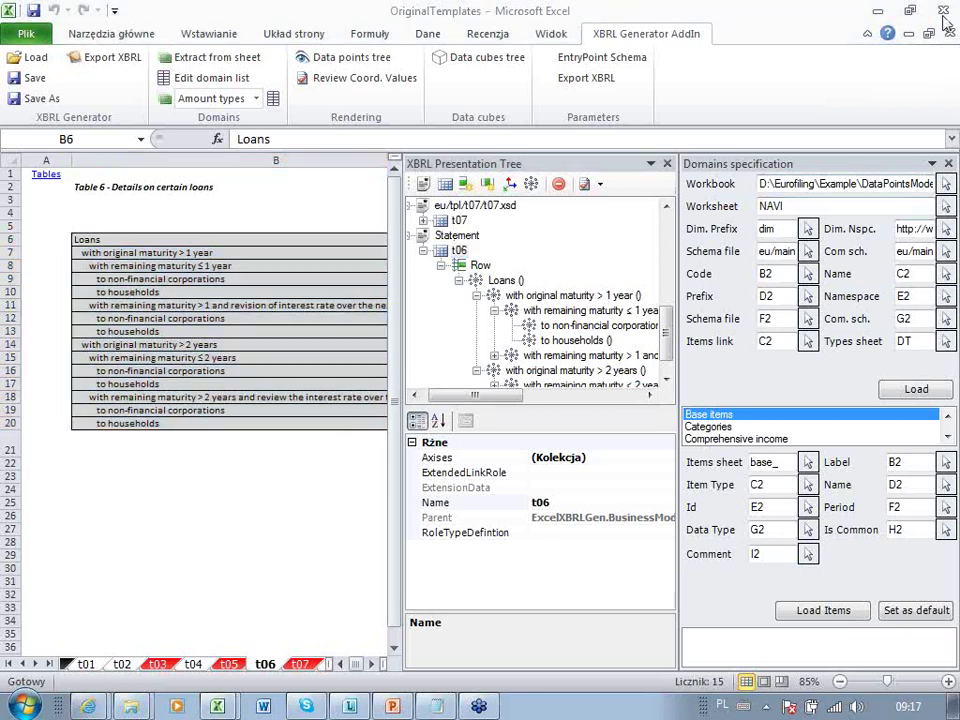
Close the Domains specification pane and add the D4:E4 headers, EMU and Other than EMU, as table t06's column definition
left_click(949, 164)
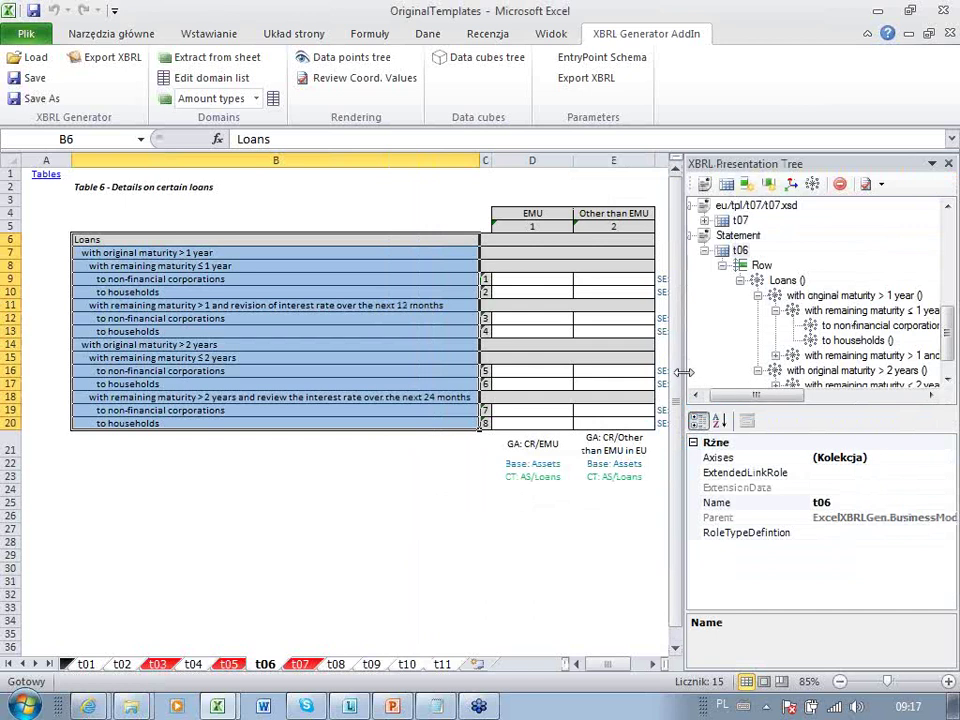
left_click_drag(683, 385, 574, 375)
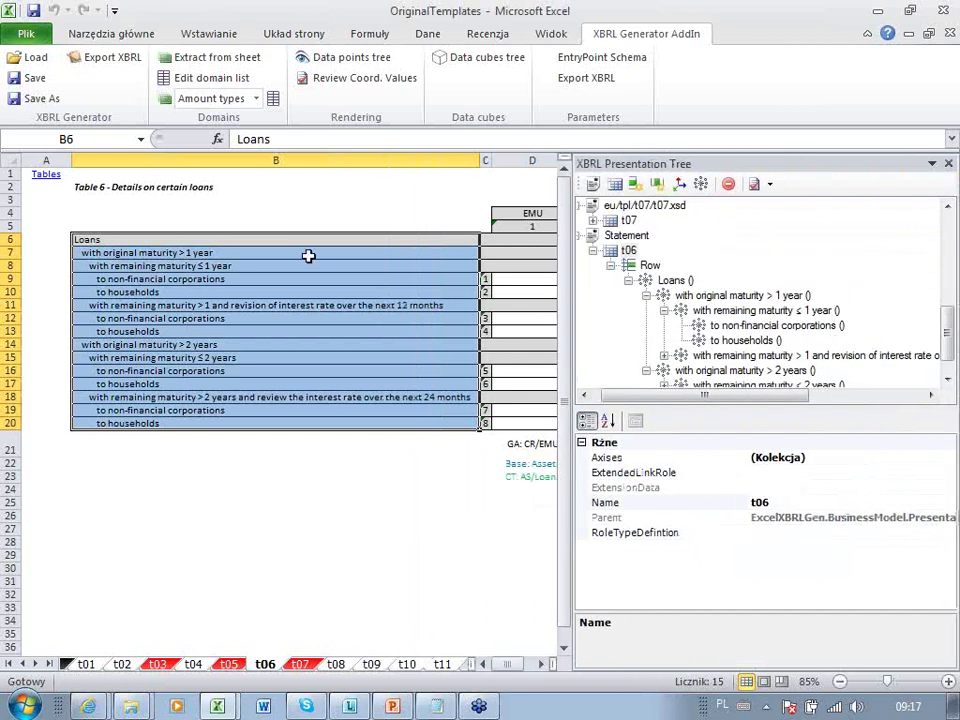
key("Right")
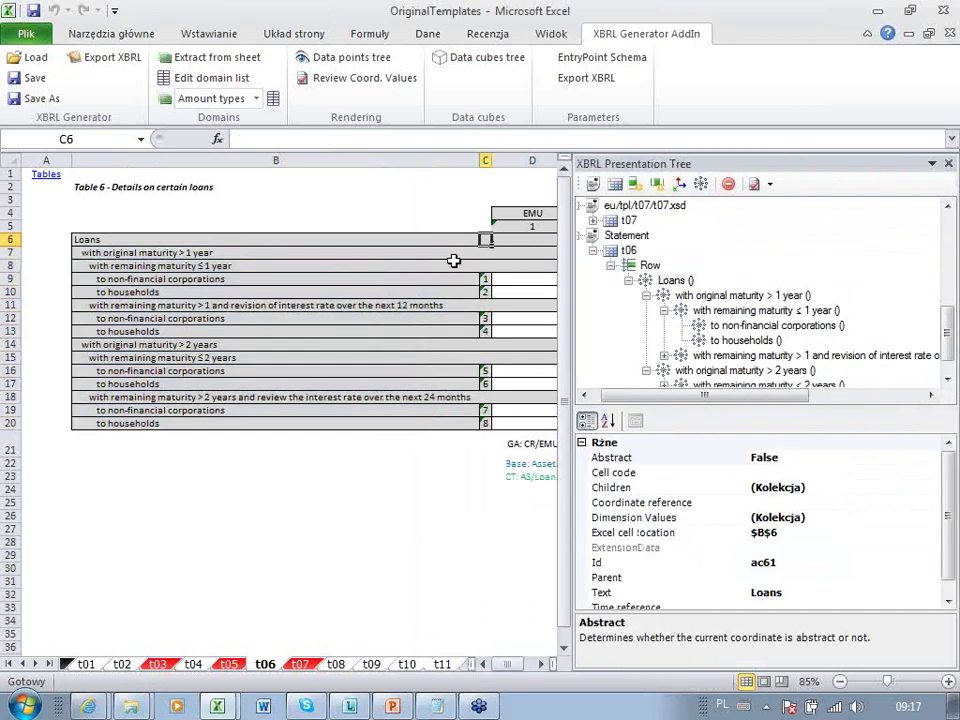
key("Right")
left_click(99, 213)
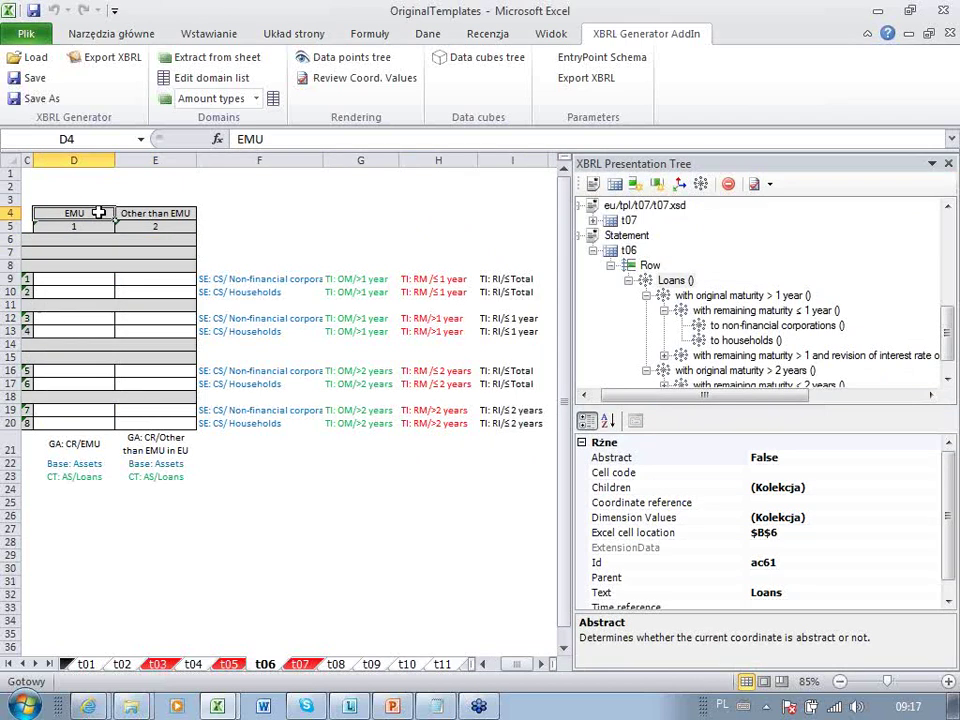
left_click_drag(99, 213, 184, 212)
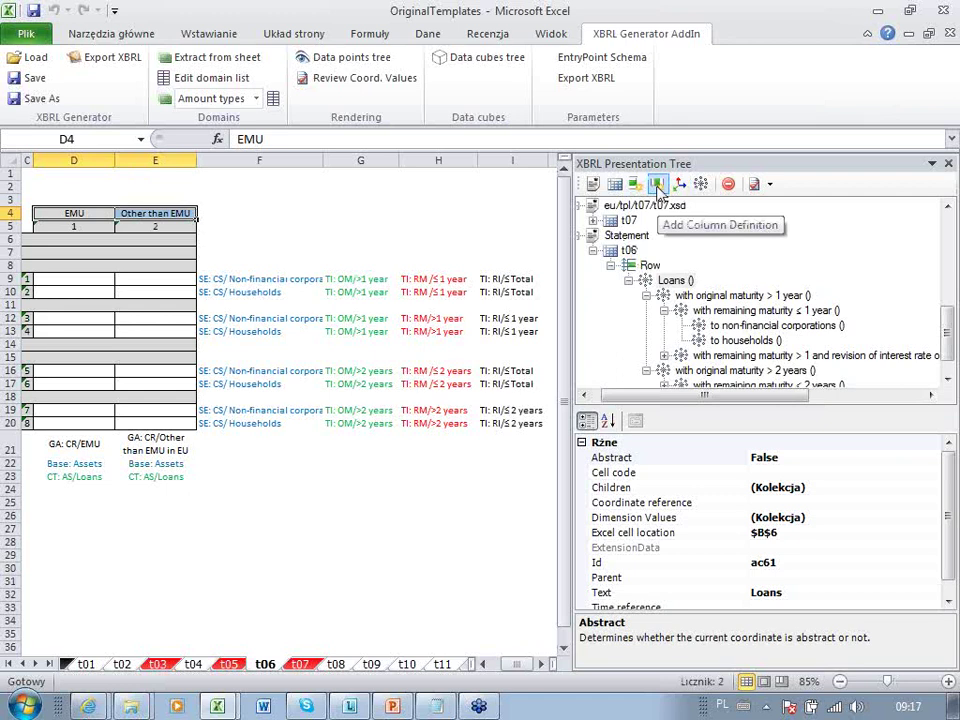
left_click(657, 187)
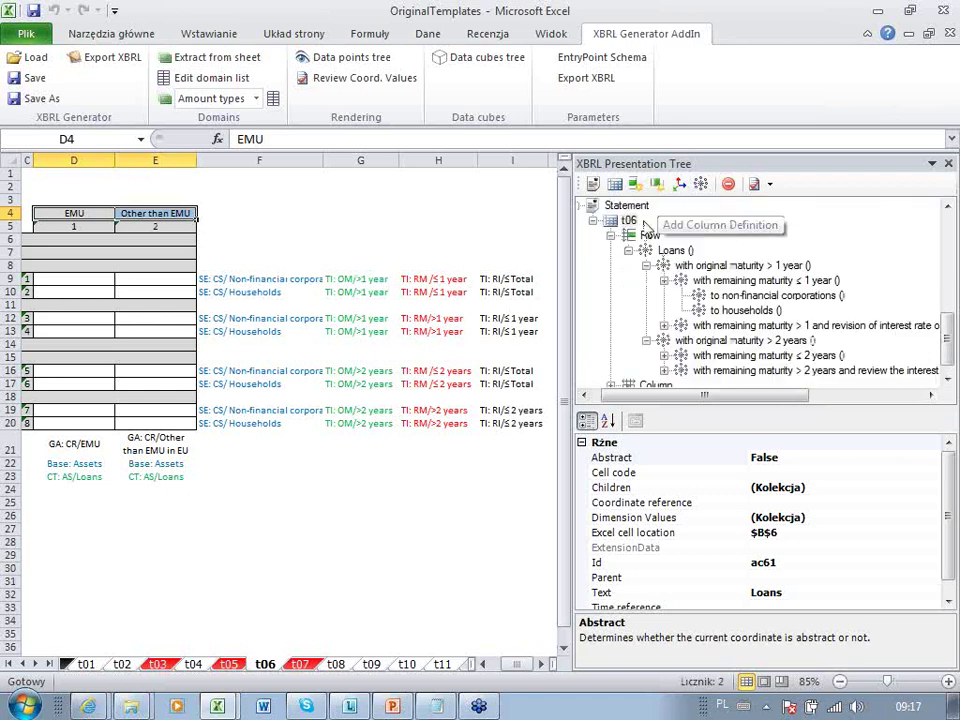
mouse_move(950, 332)
left_mouse_down()
mouse_move(945, 302)
mouse_move(945, 342)
left_mouse_up()
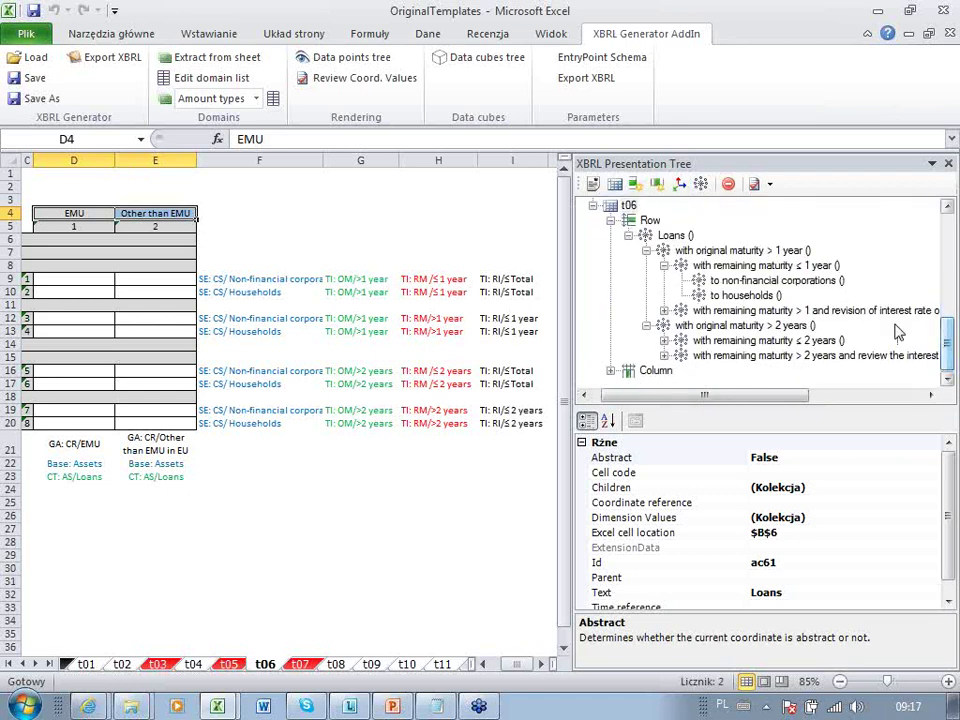
Compare the row label in B9 with the dimension annotations beside it and the matching coordinate in table t06's row definition
left_click(295, 281)
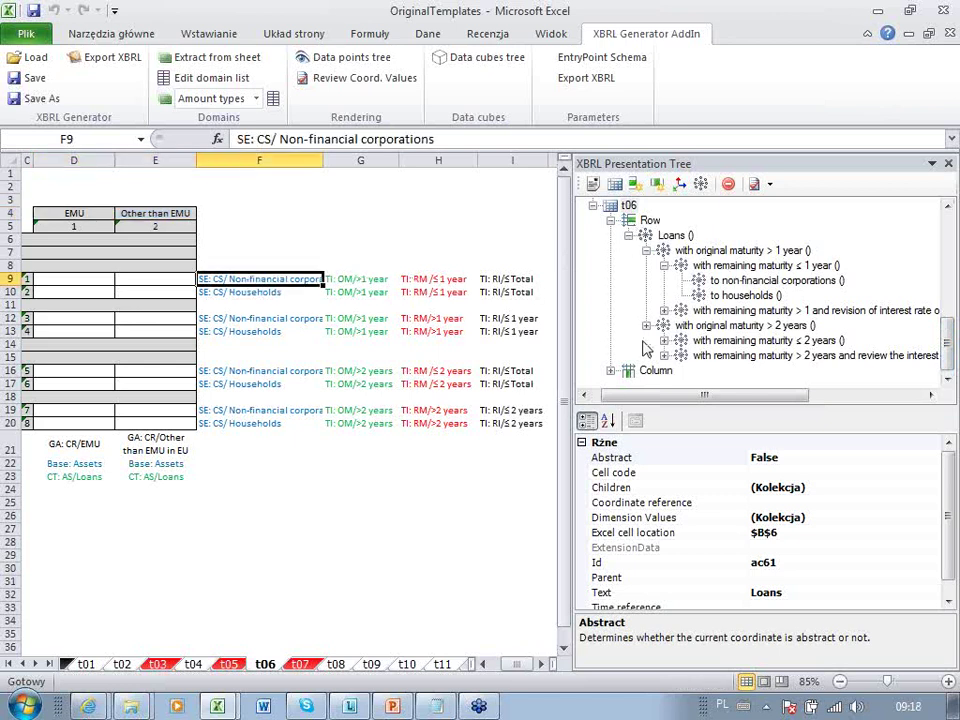
left_click(628, 372)
left_click(611, 371)
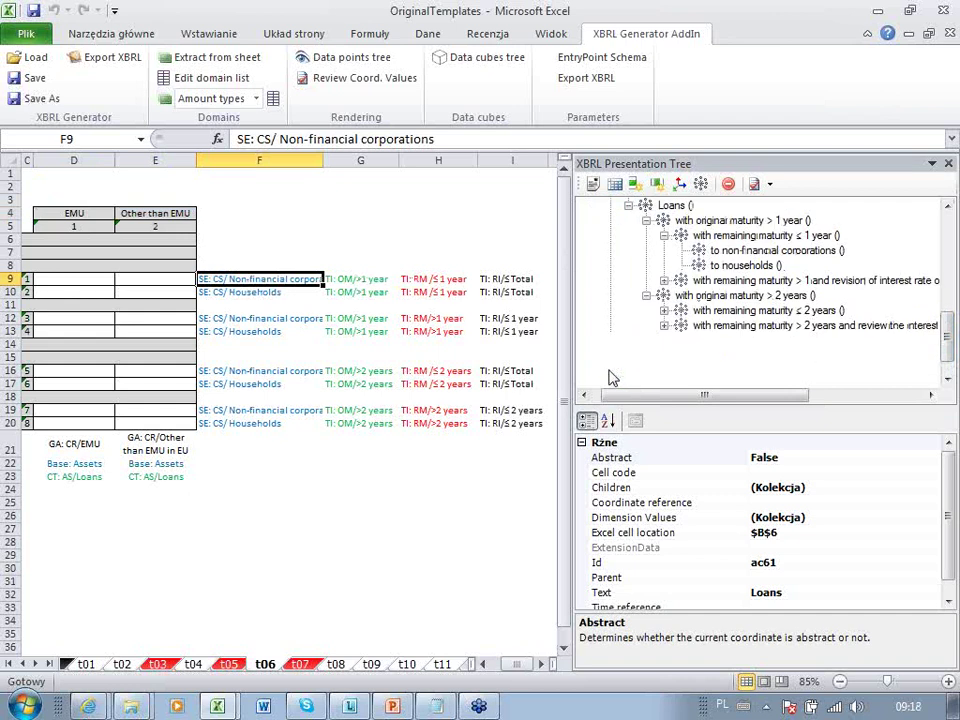
left_click_drag(945, 352, 945, 340)
scroll(634, 294, "up", 1)
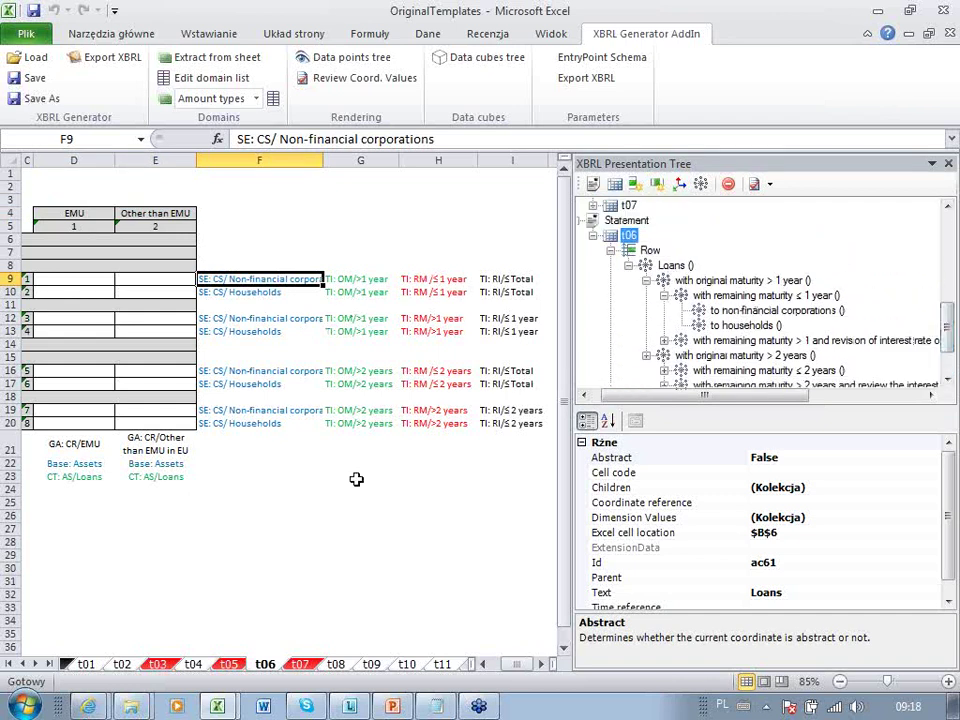
left_click(156, 281)
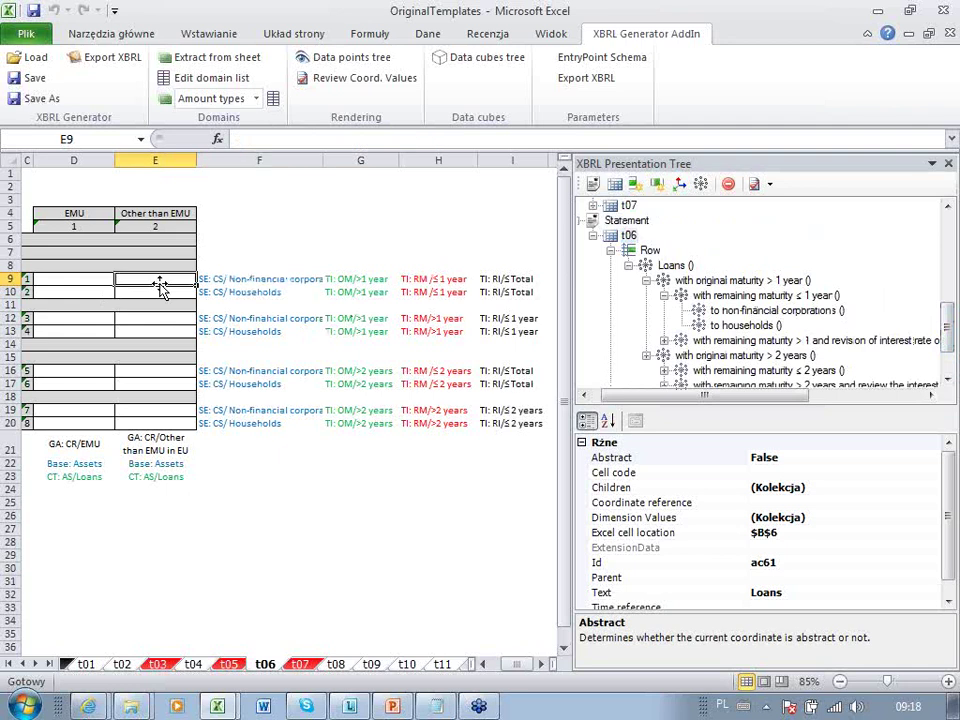
key("Left")
key("Left")
key("Left")
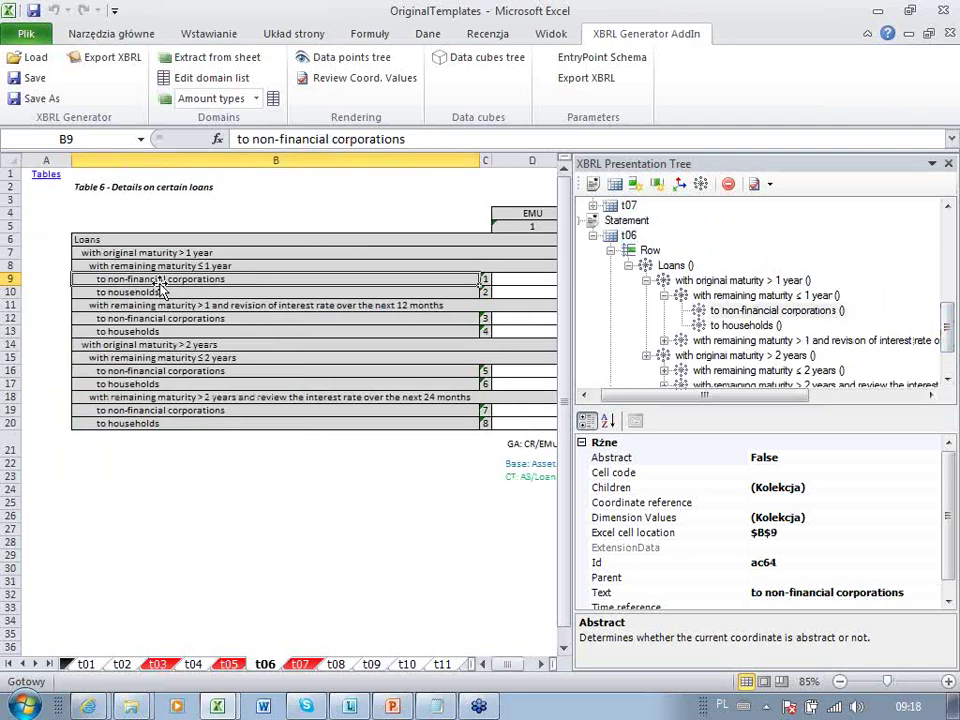
key("Right")
key("Left")
key("Right")
key("Right")
key("Right")
key("Right")
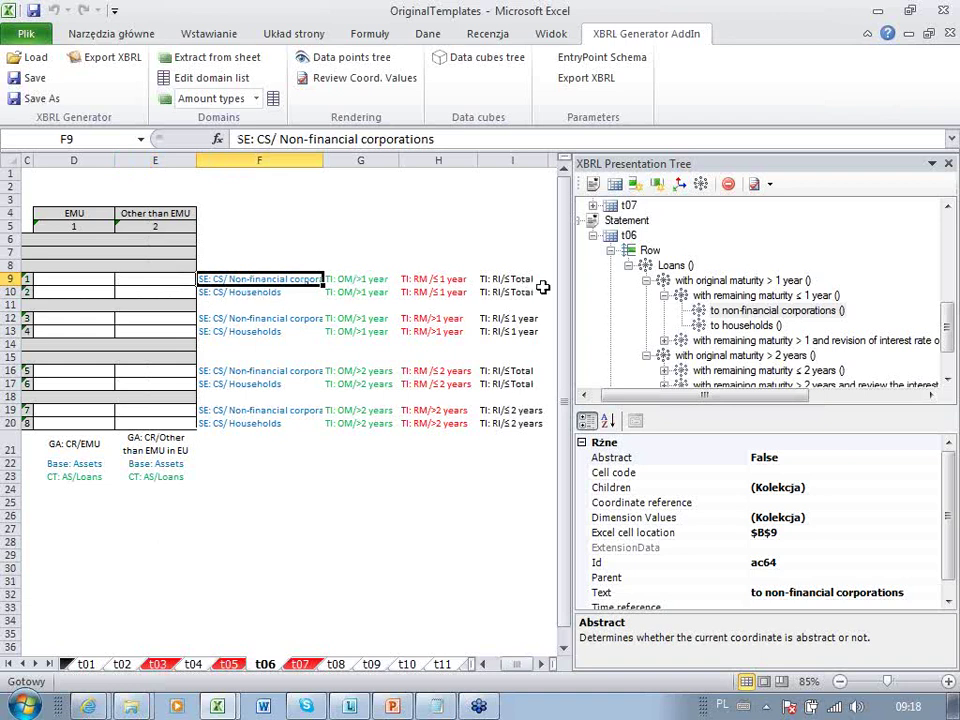
right_click(737, 313)
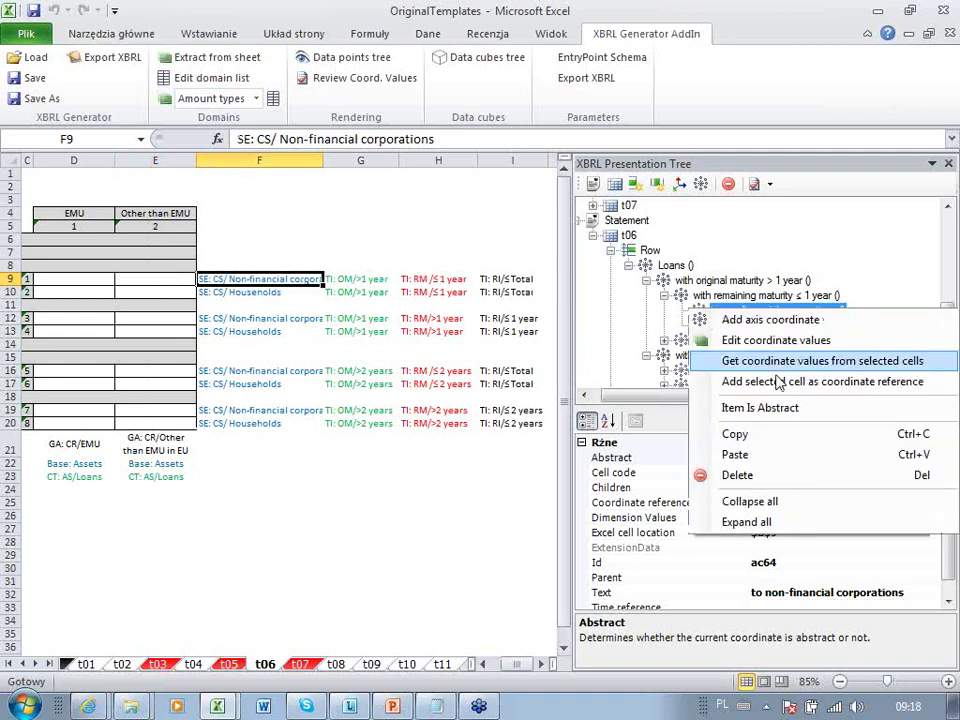
left_click(763, 345)
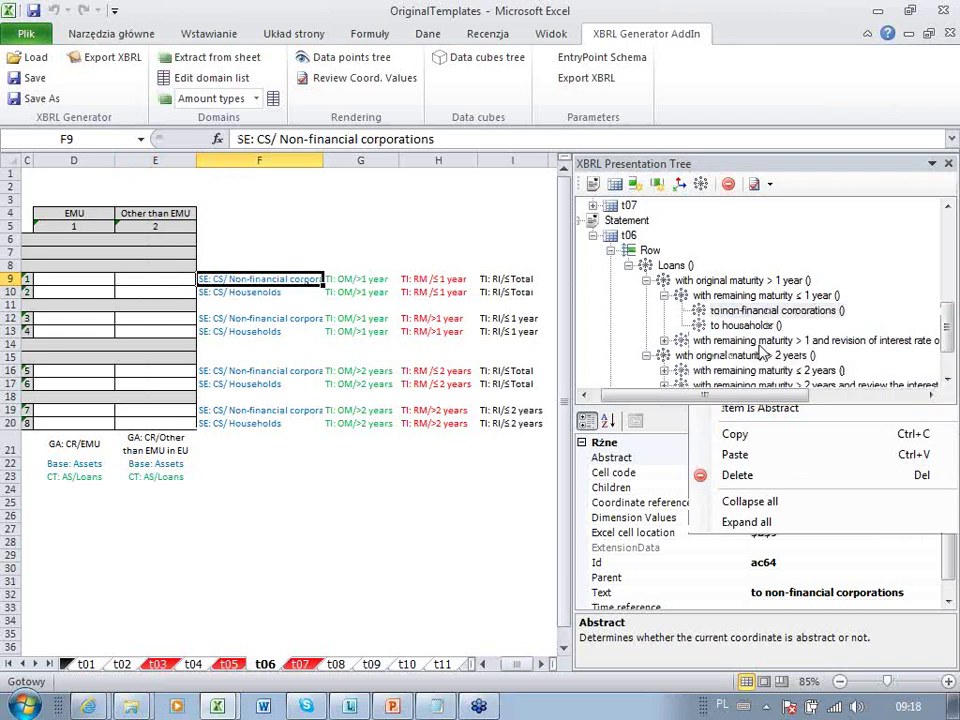
left_click(757, 116)
scroll(300, 171, "up", 2)
left_click(233, 197)
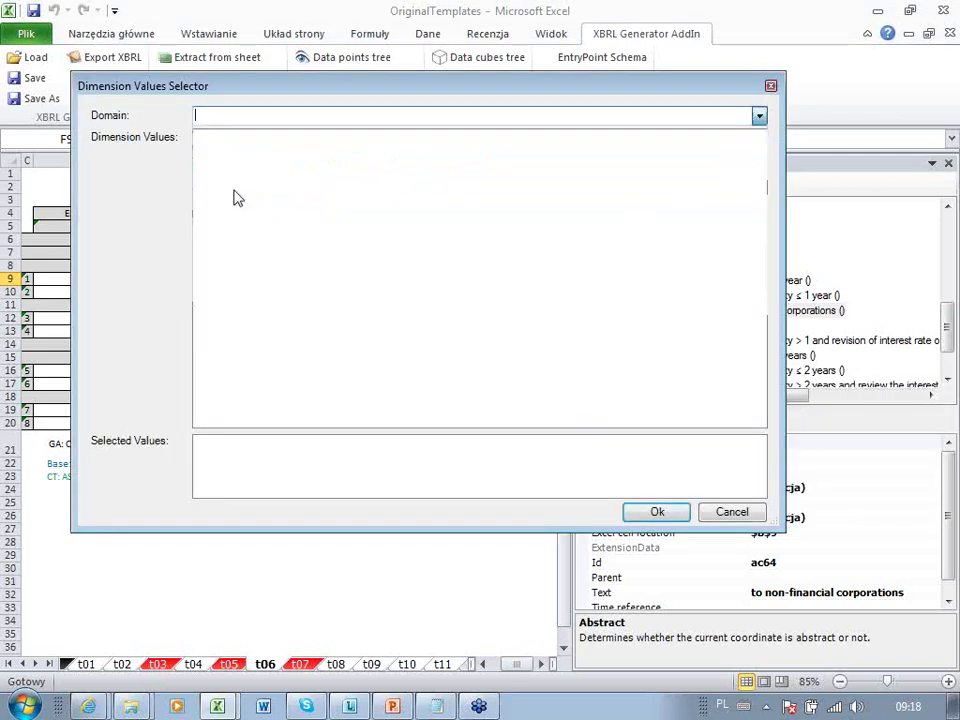
left_click(205, 139)
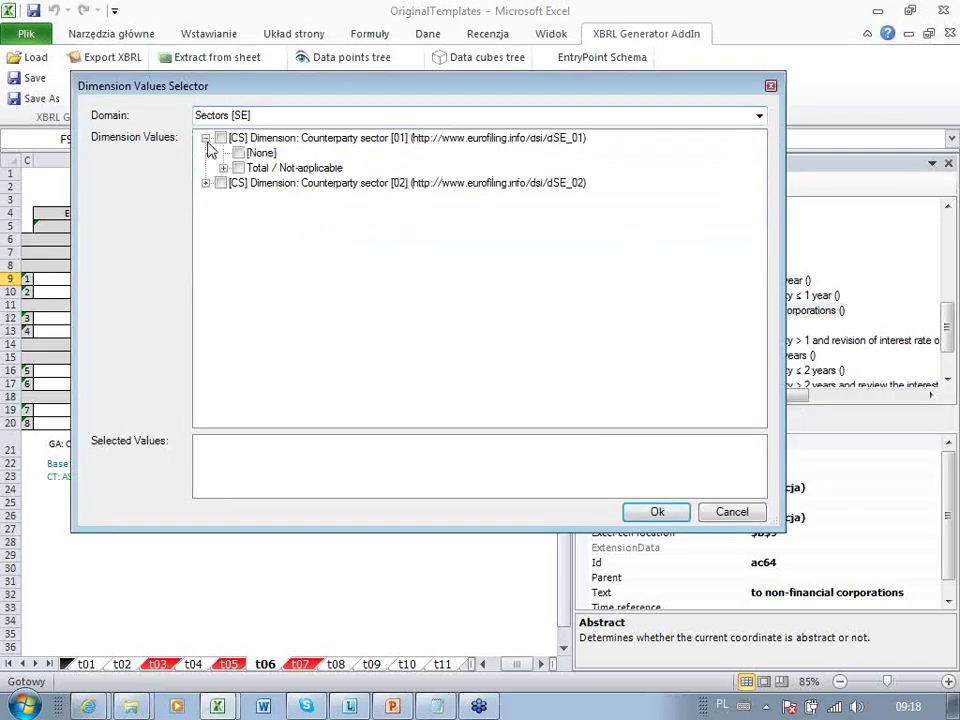
left_click(223, 168)
left_click(256, 213)
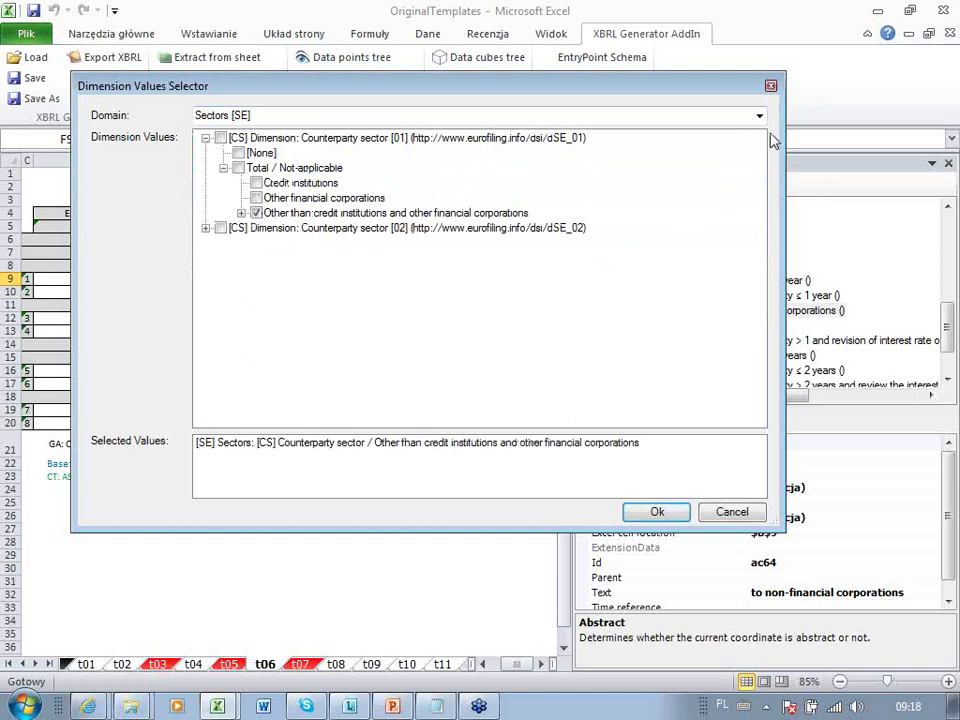
left_click(733, 514)
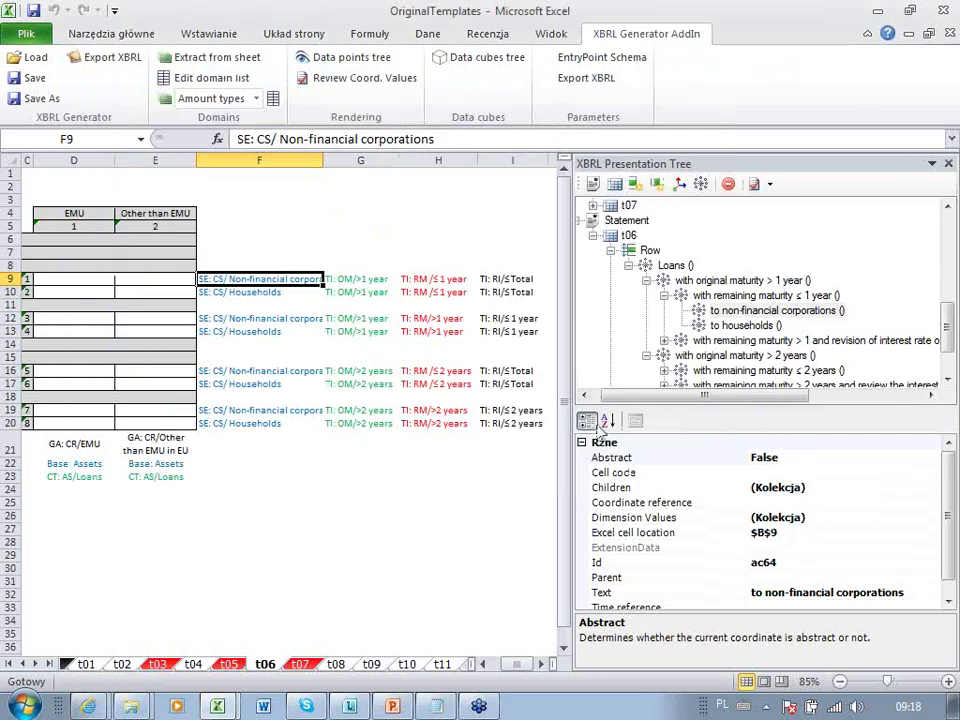
Get the coordinate values for the first "to non-financial corporations" row from cells F9:I9, and expand that coordinate to review its assigned dimensions
left_click(752, 310)
left_click(253, 279)
left_click_drag(316, 279, 520, 279)
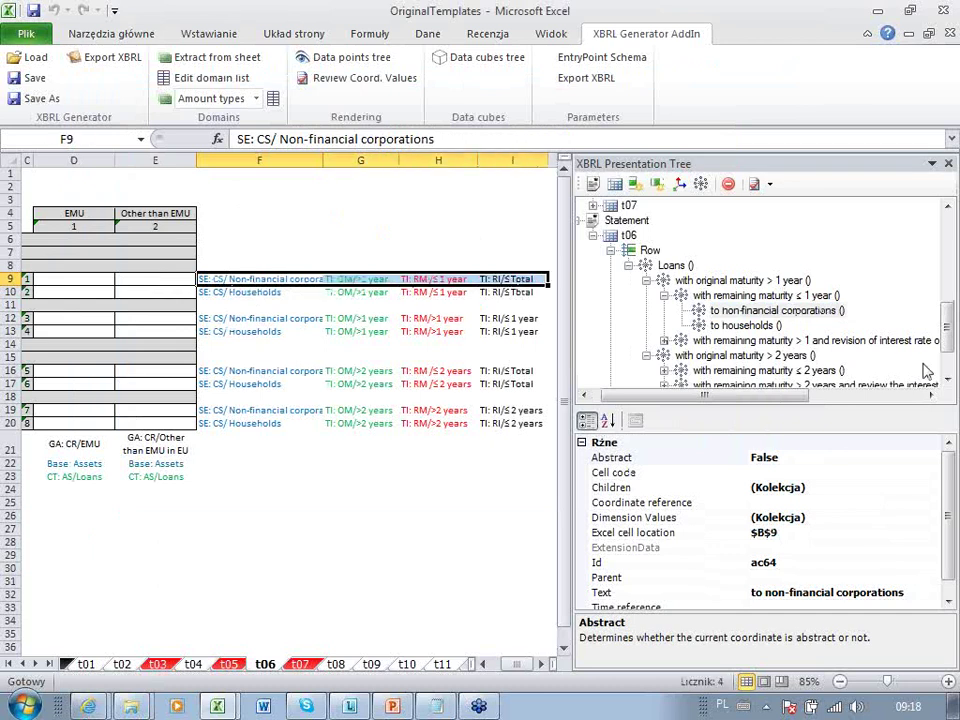
right_click(772, 314)
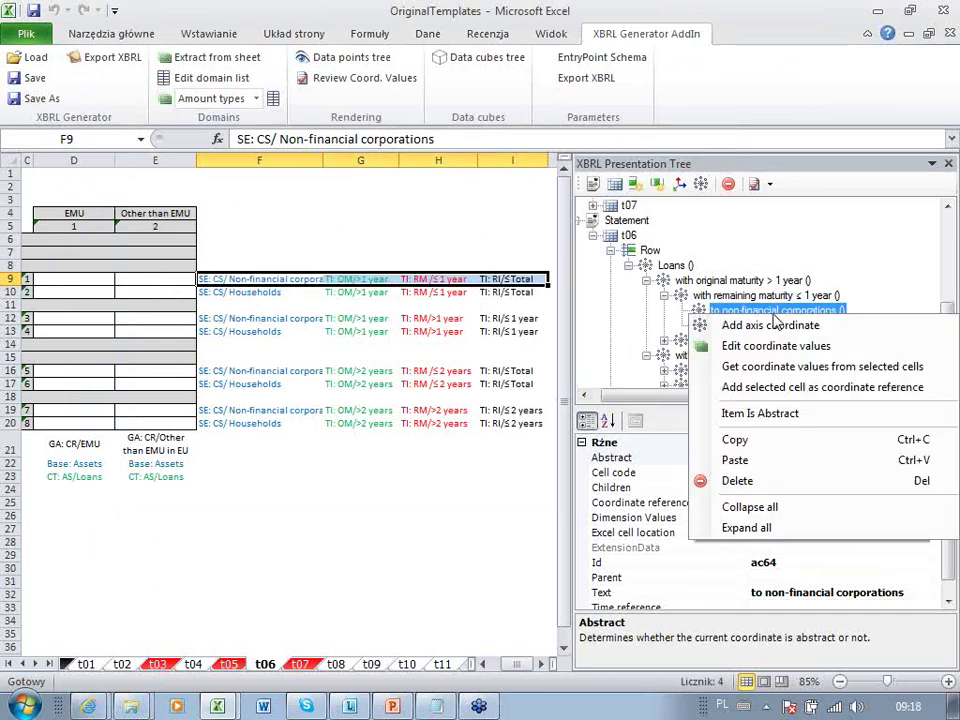
left_click(826, 368)
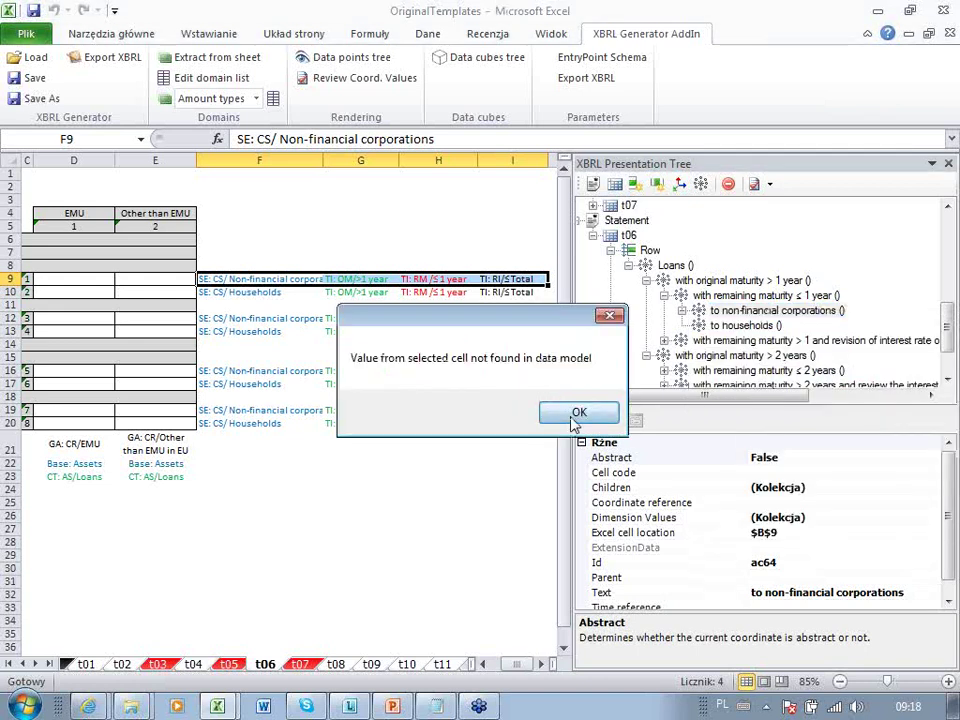
left_click(572, 416)
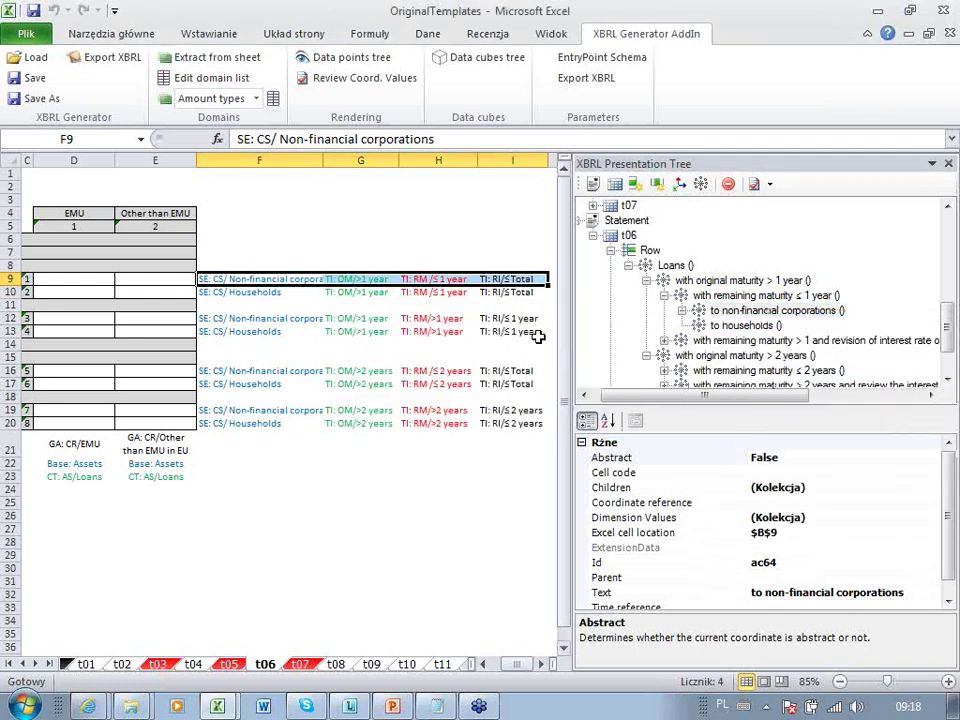
left_click(681, 311)
left_click(808, 328)
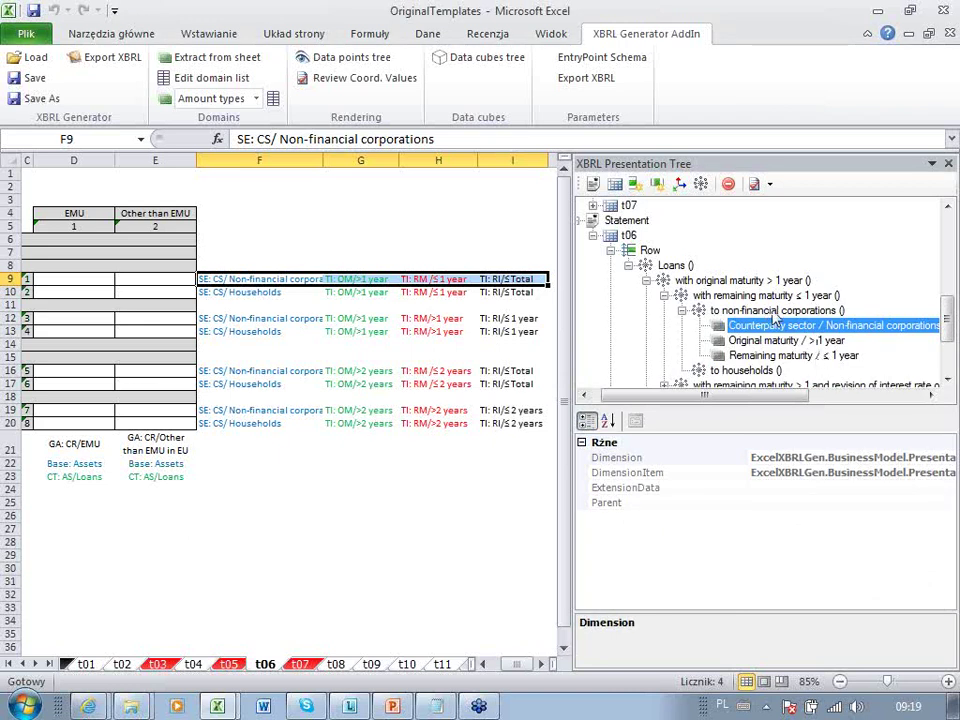
Correct the interest-rate revision annotation in cell I9 to "TI: RI/Total"
left_click(516, 281)
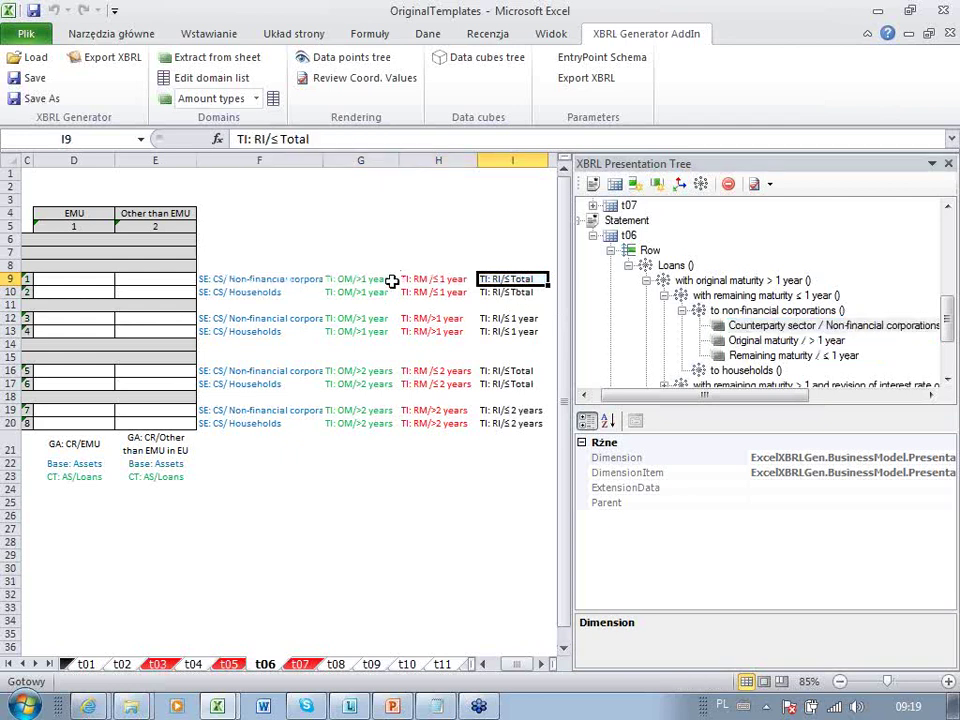
double_click(540, 280)
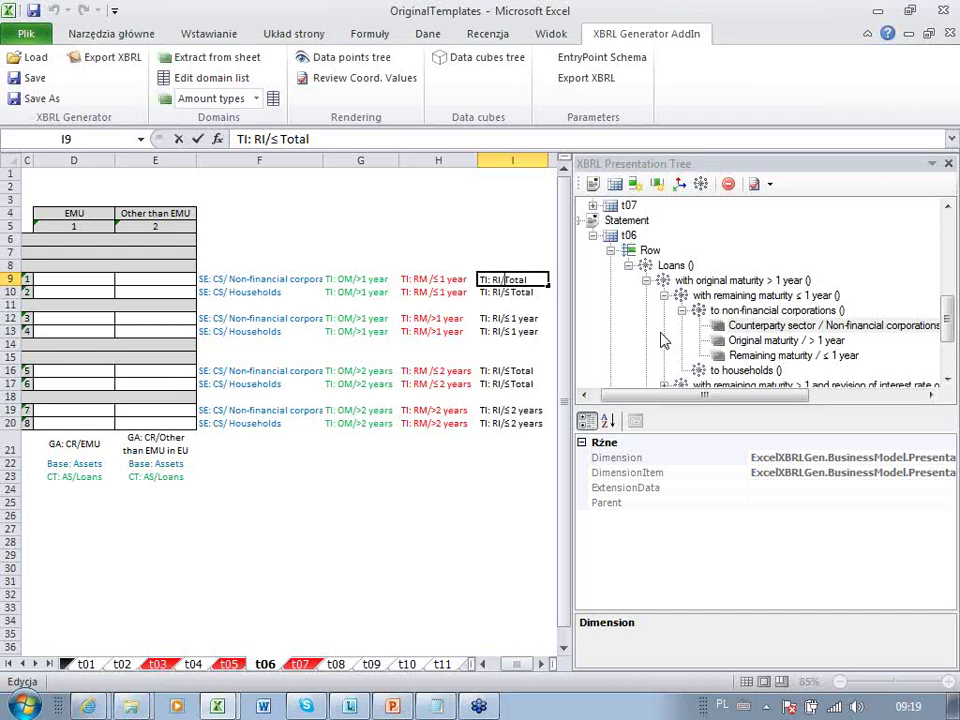
key("Return")
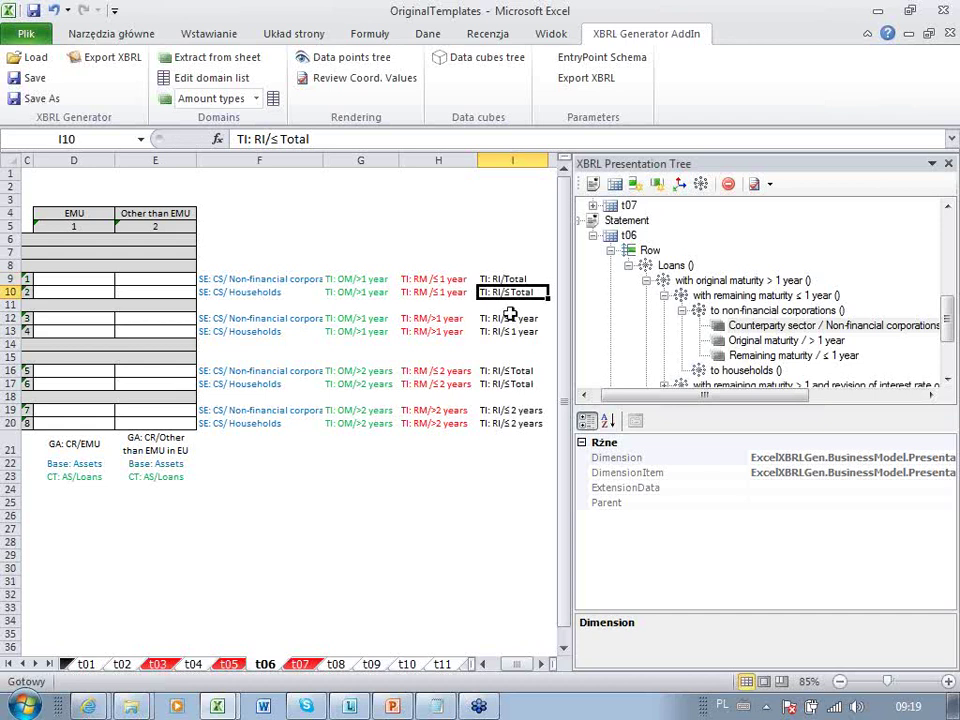
Add the missing interest-rate revision value to the first "to non-financial corporations" coordinate by getting it from cell I9
left_click(510, 279)
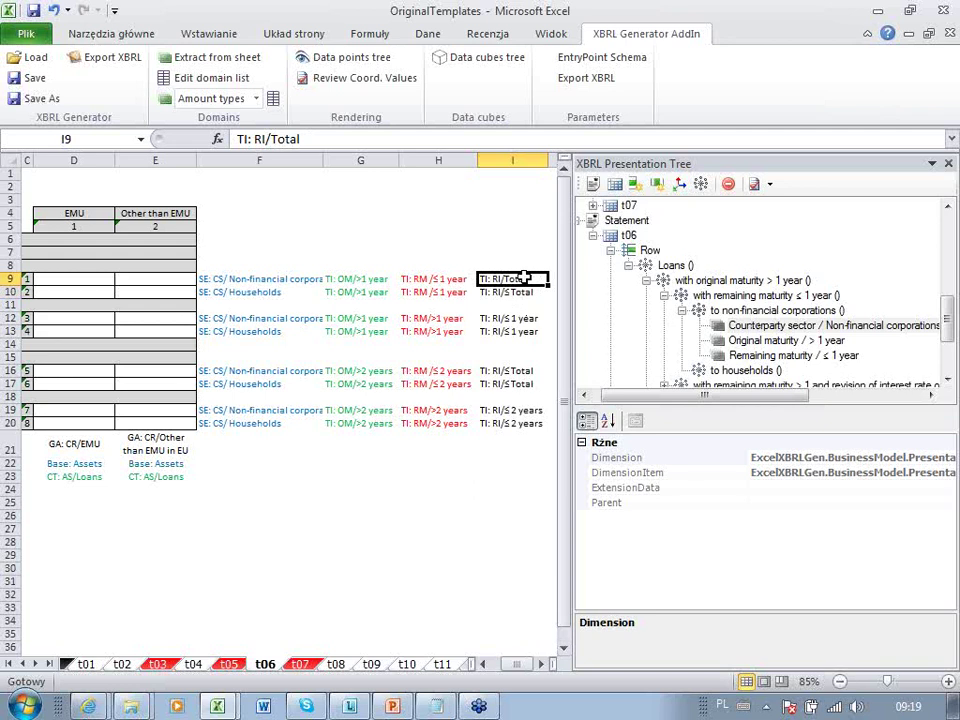
left_click(760, 311)
right_click(716, 314)
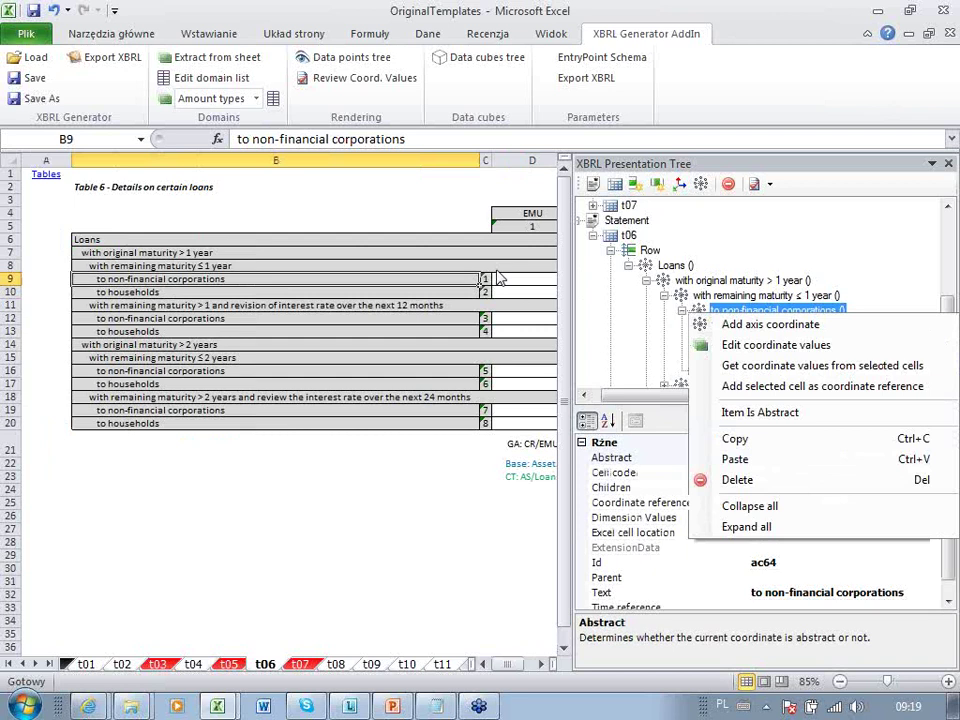
left_click(497, 278)
left_click(512, 280)
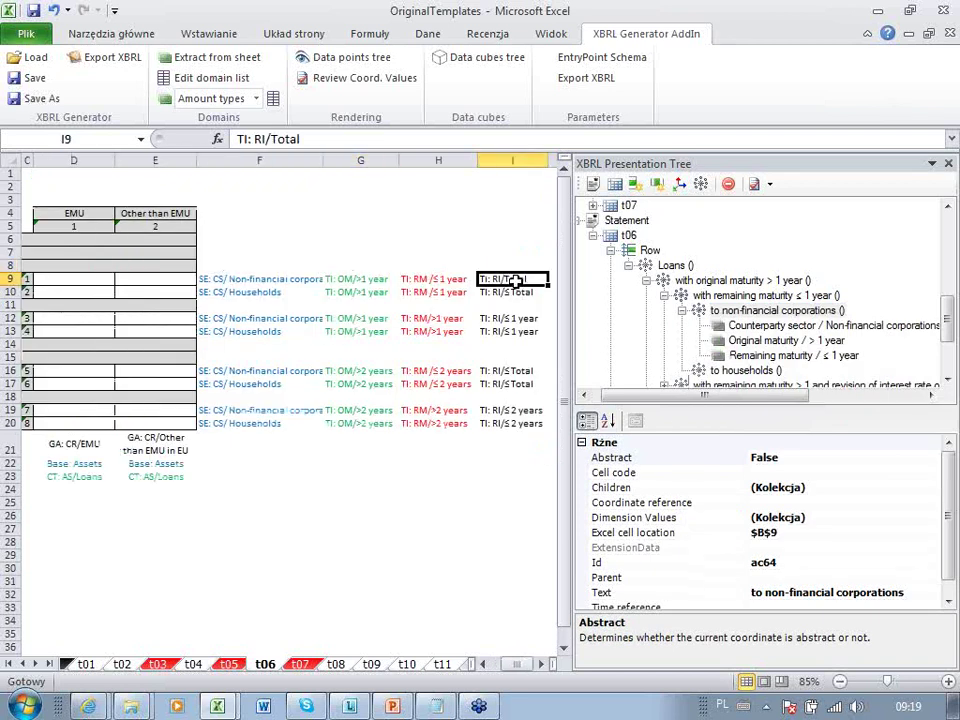
right_click(690, 308)
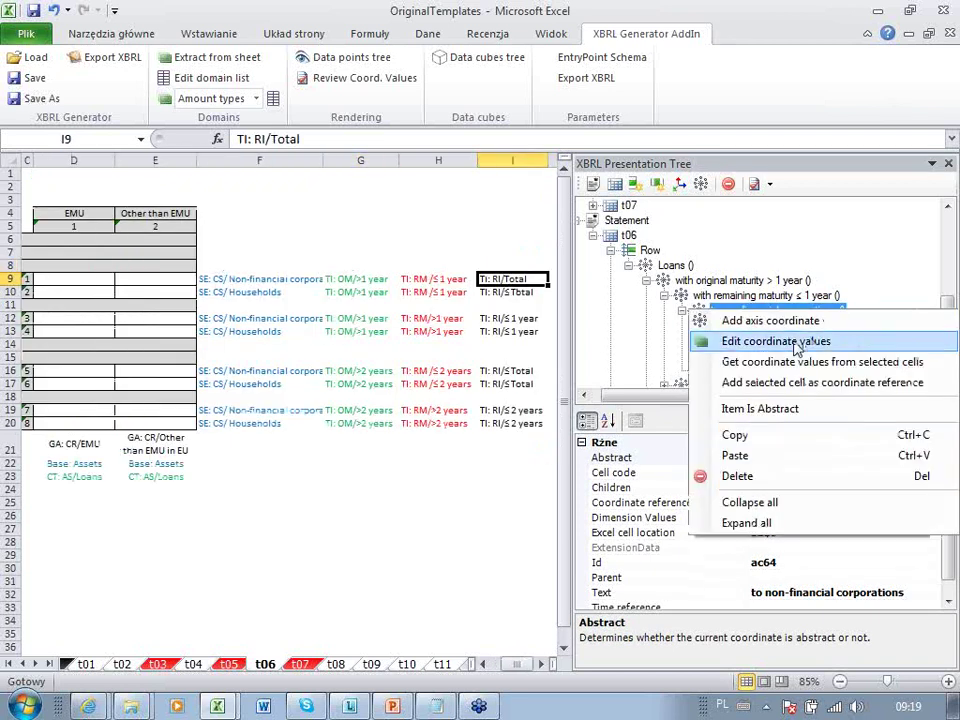
left_click(797, 366)
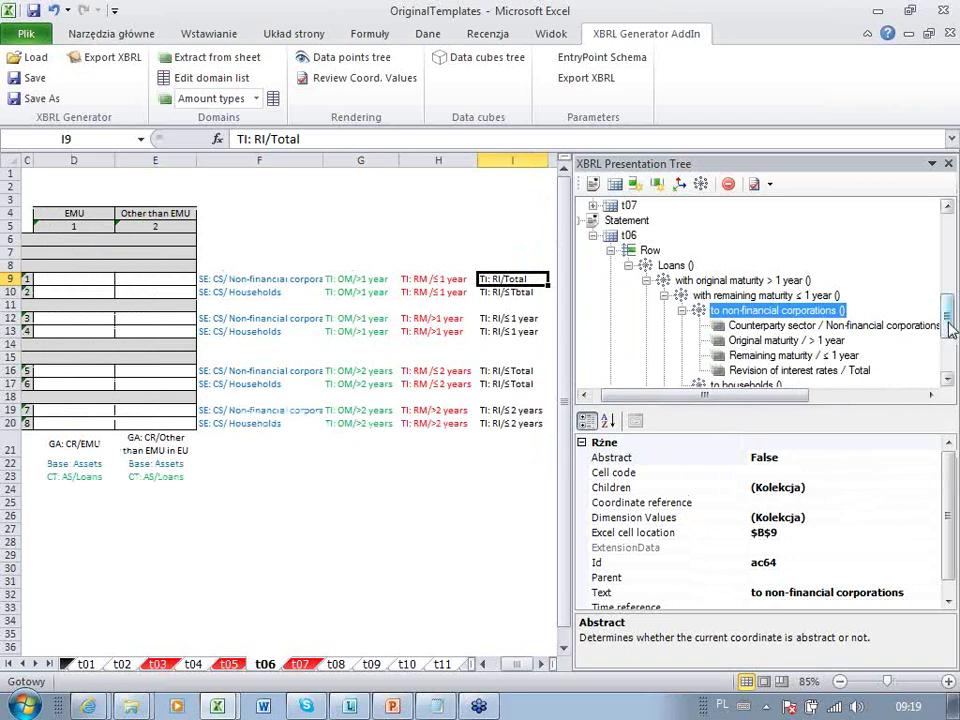
Get the coordinate values for the first "to households" row from cells F10:I10, and expand that coordinate to review its assigned dimensions
left_click(272, 293)
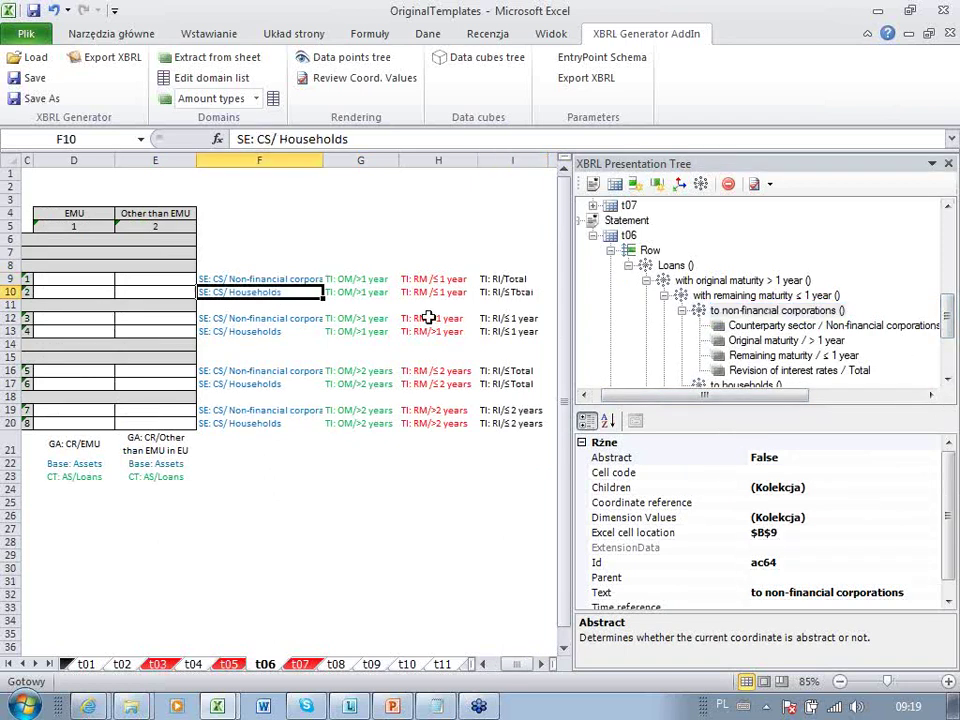
key("shift+Right")
key("shift+Right")
key("shift+Right")
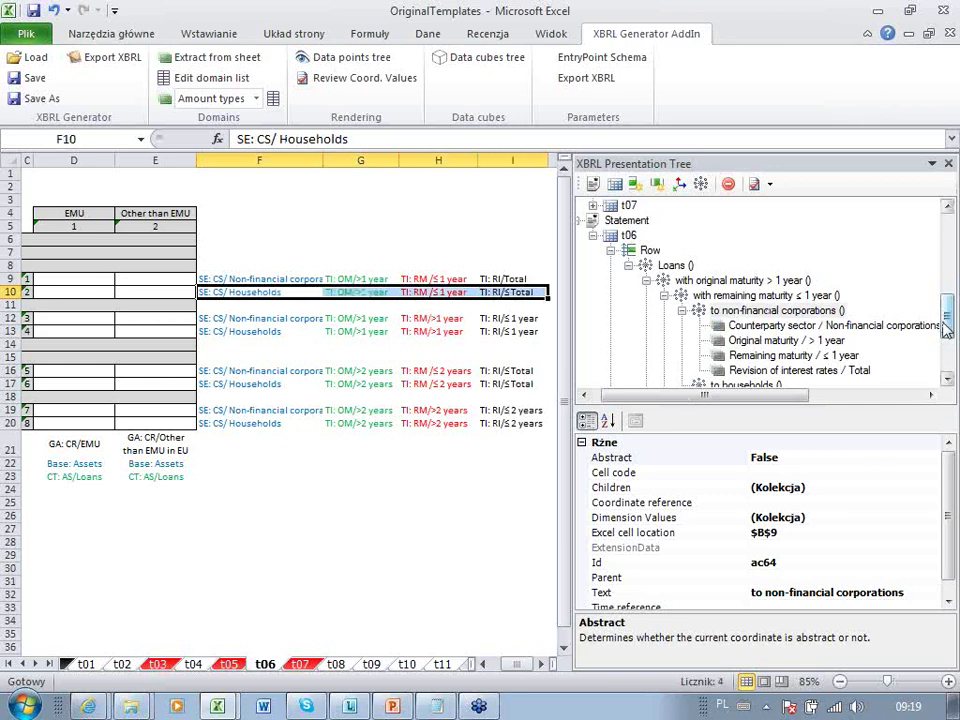
scroll(950, 330, "down", 2)
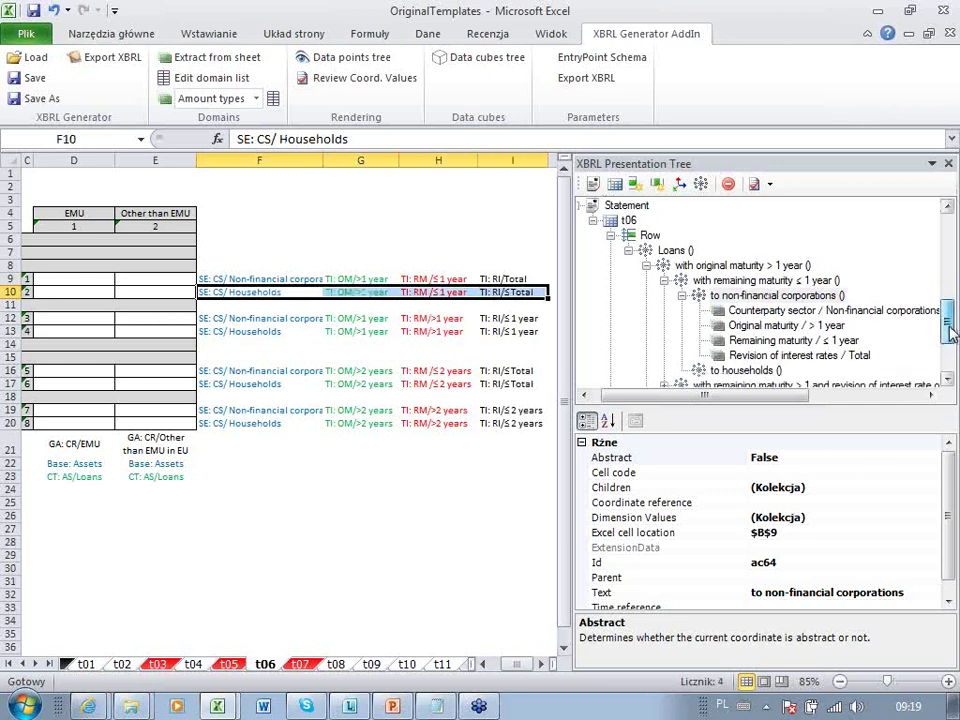
left_click(750, 340)
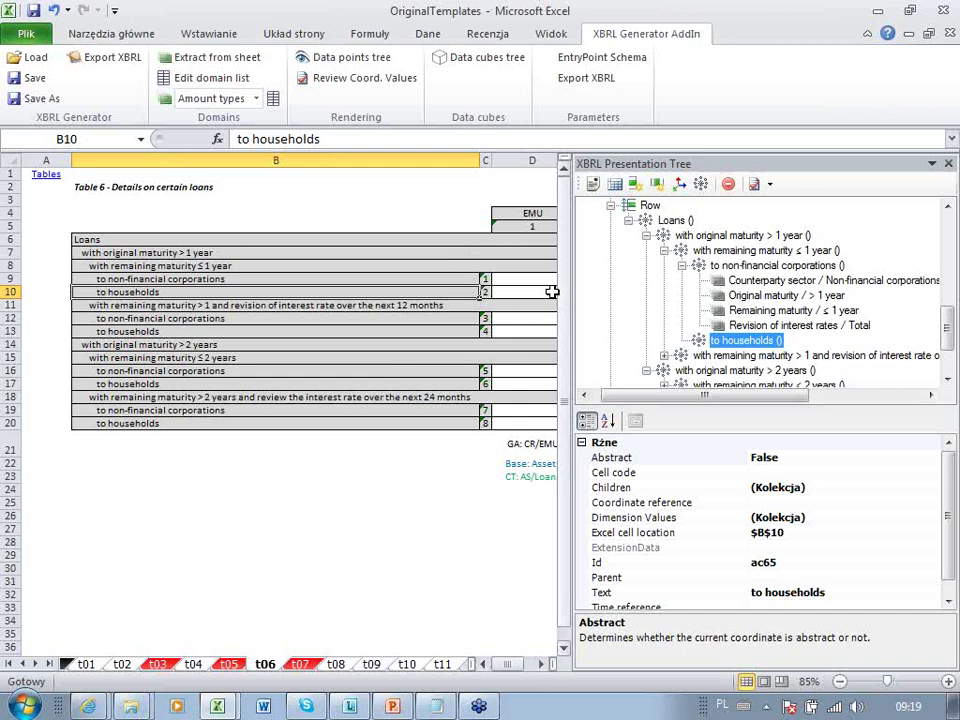
left_click(540, 294, "shift")
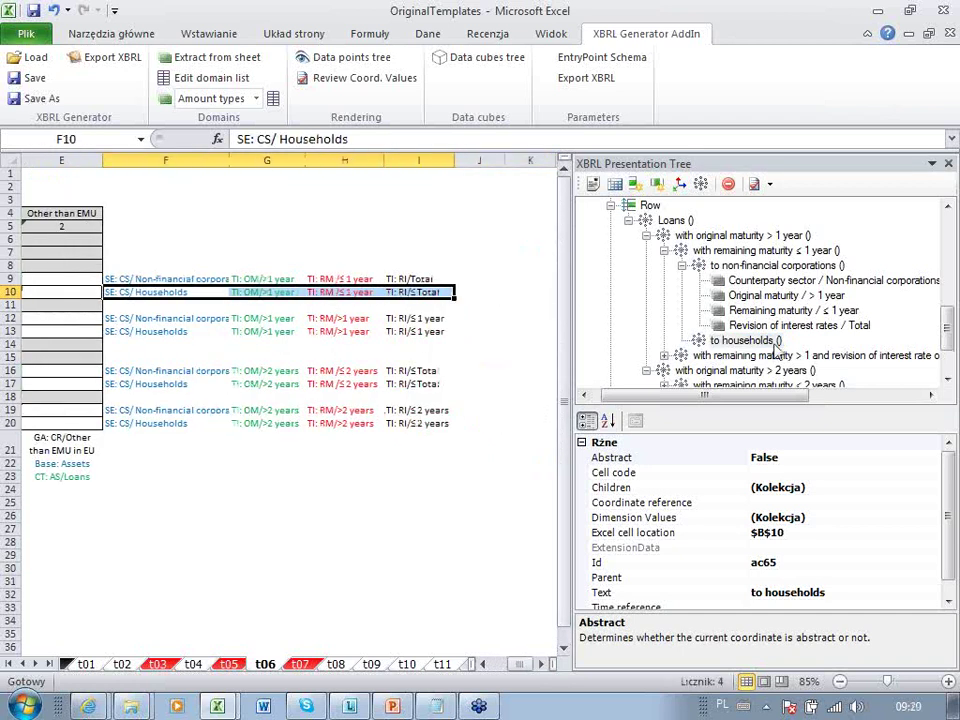
right_click(692, 341)
left_click(778, 398)
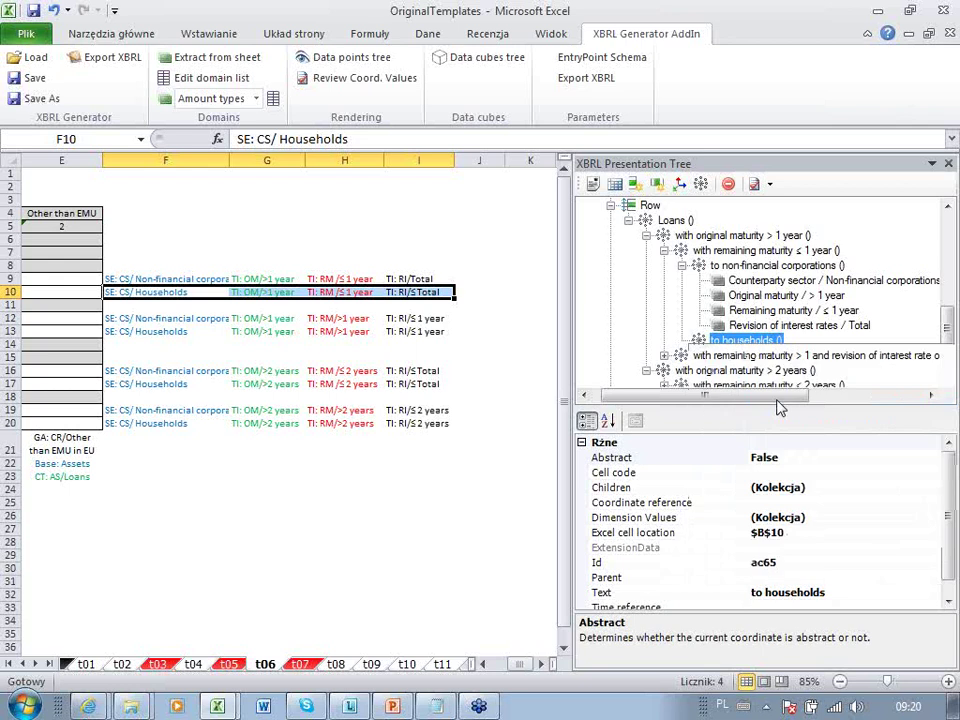
left_click(592, 411)
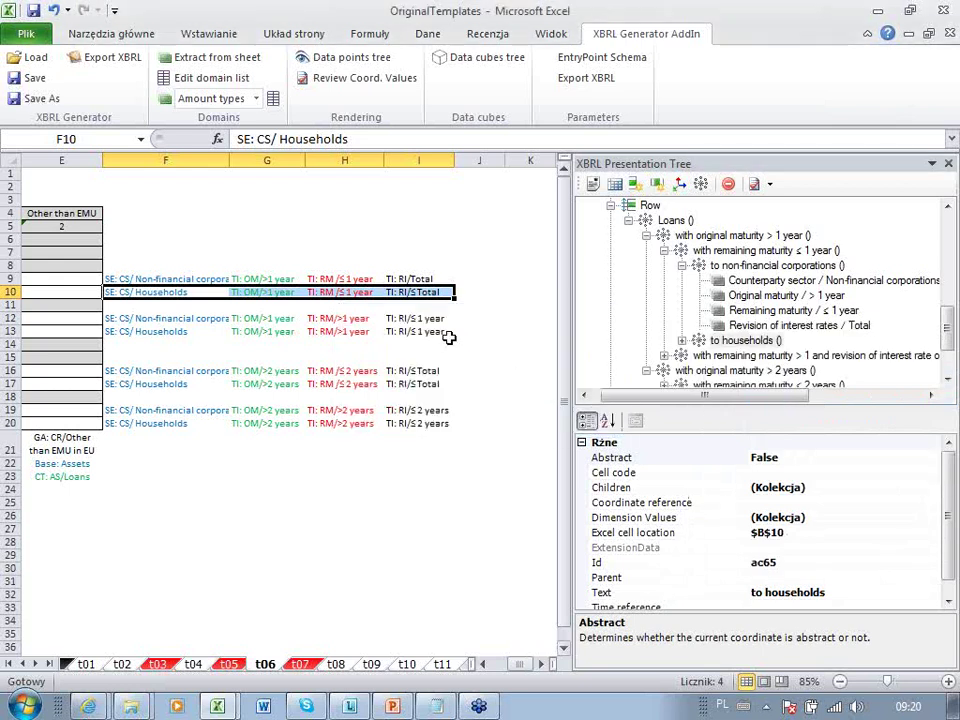
left_click(681, 341)
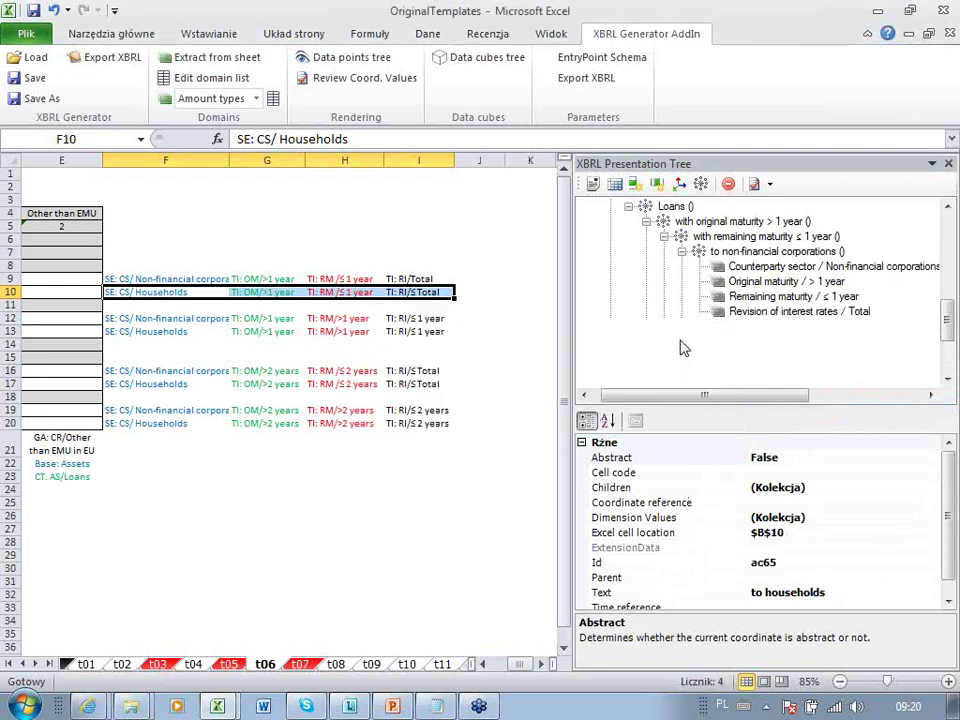
Correct the interest-rate revision annotation in cell I10 to "TI: RI/Total"
double_click(430, 292)
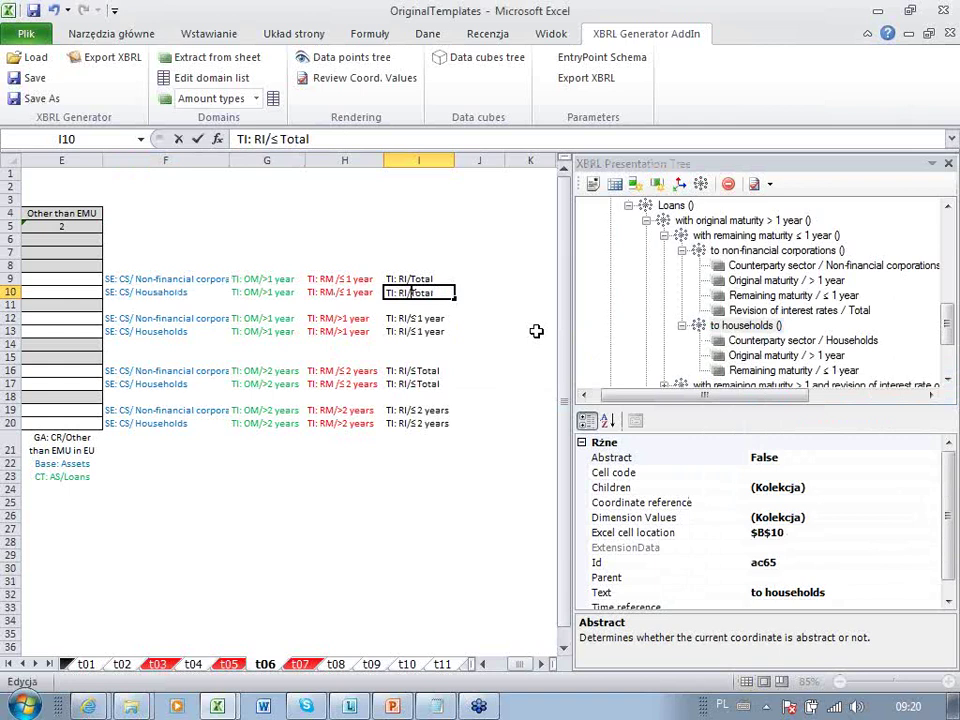
key("Delete")
key("Return")
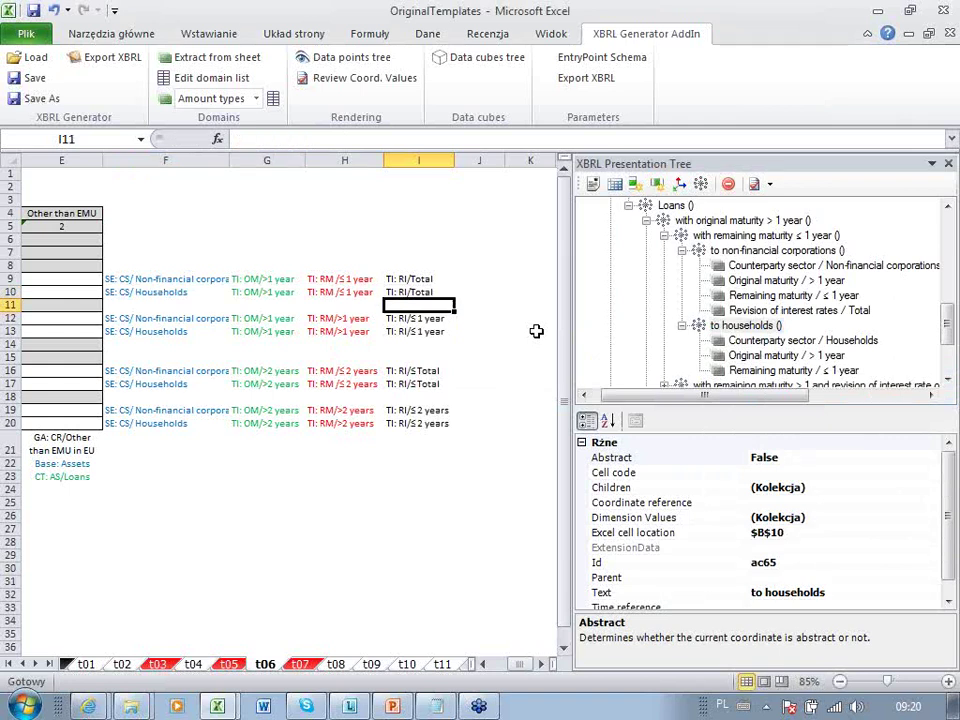
Add the missing interest-rate revision value to the first "to households" coordinate by getting it from cell I10
left_click(435, 292)
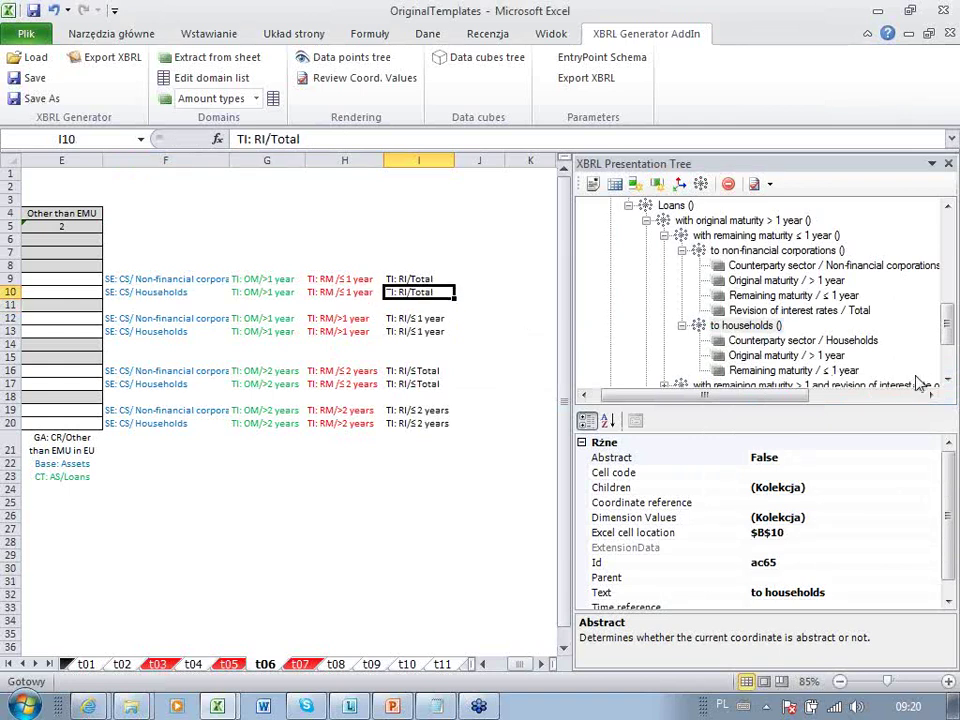
right_click(743, 323)
left_click(800, 393)
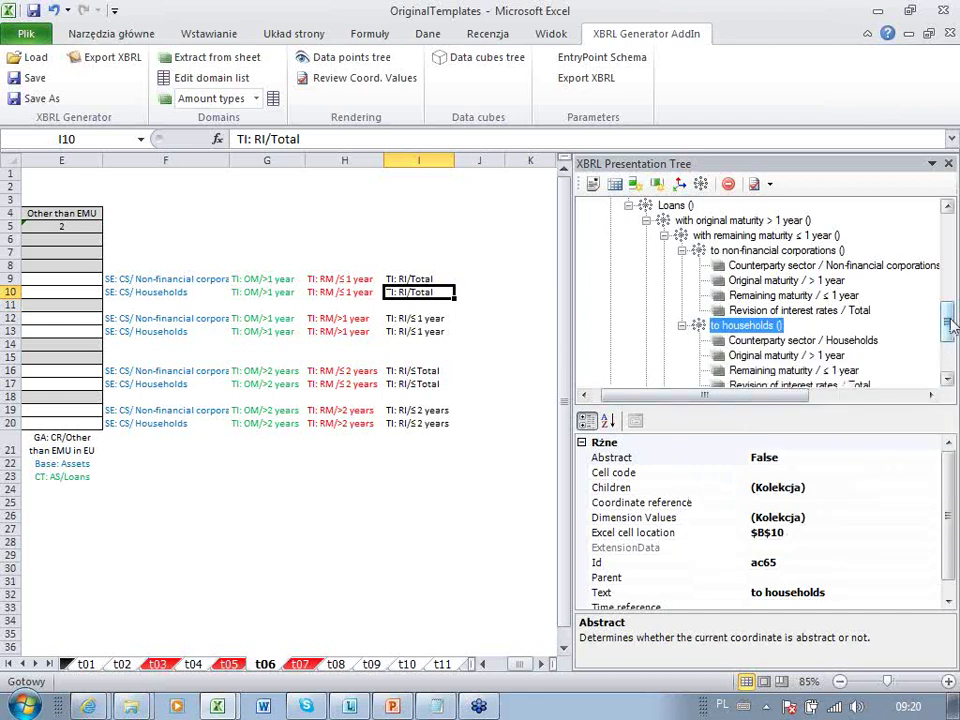
mouse_move(950, 325)
left_mouse_down()
mouse_move(949, 340)
mouse_move(945, 332)
left_mouse_up()
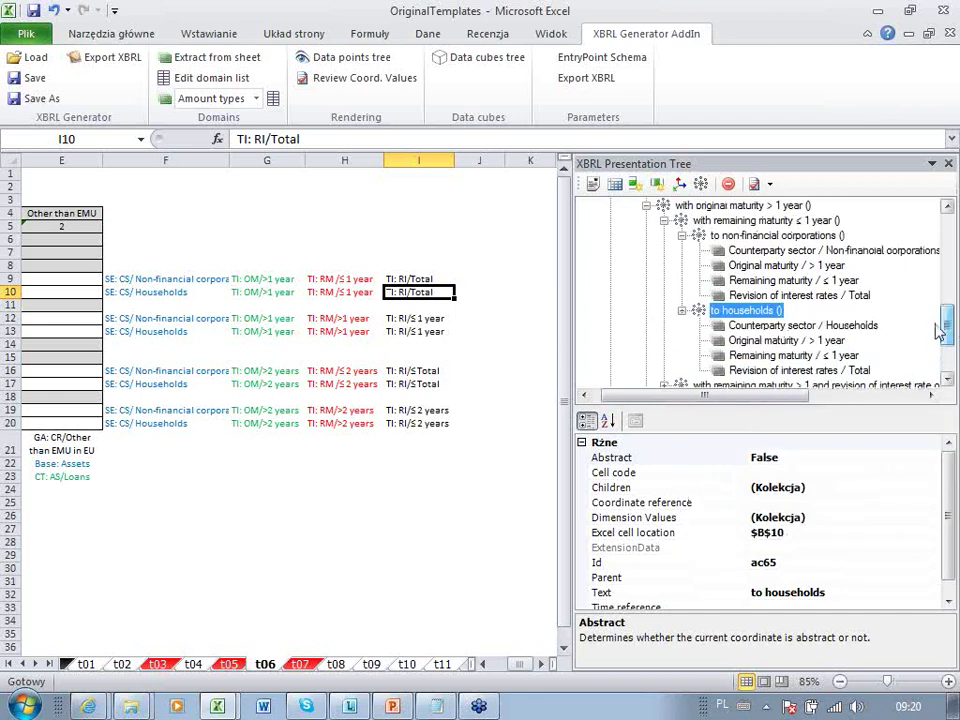
Examine row 9 from its label in column B across to its annotation cells
left_click(62, 279)
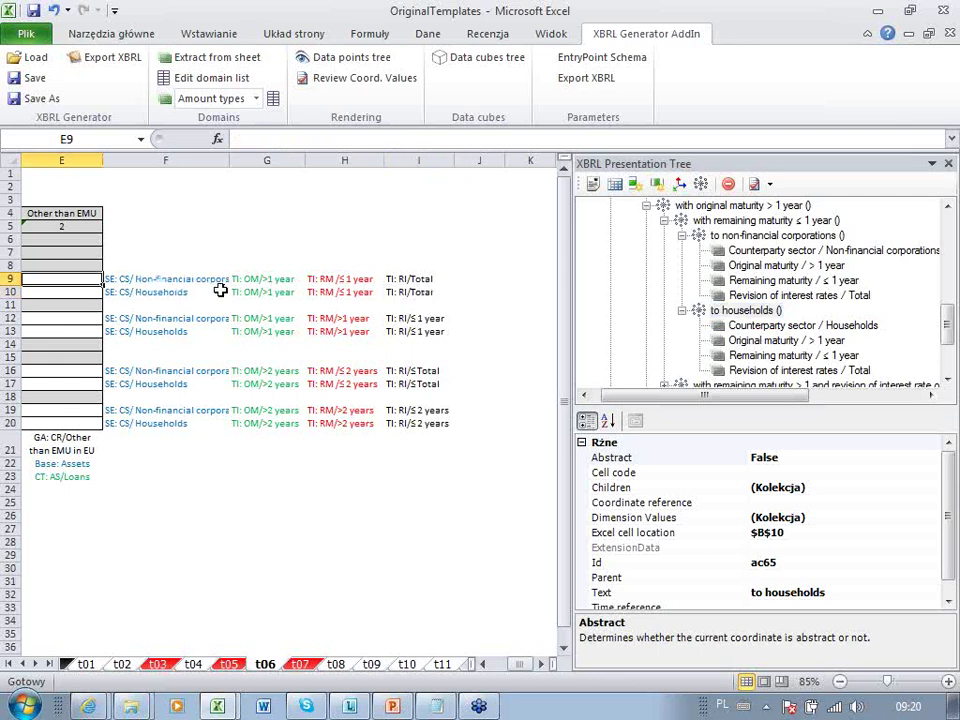
key("Right")
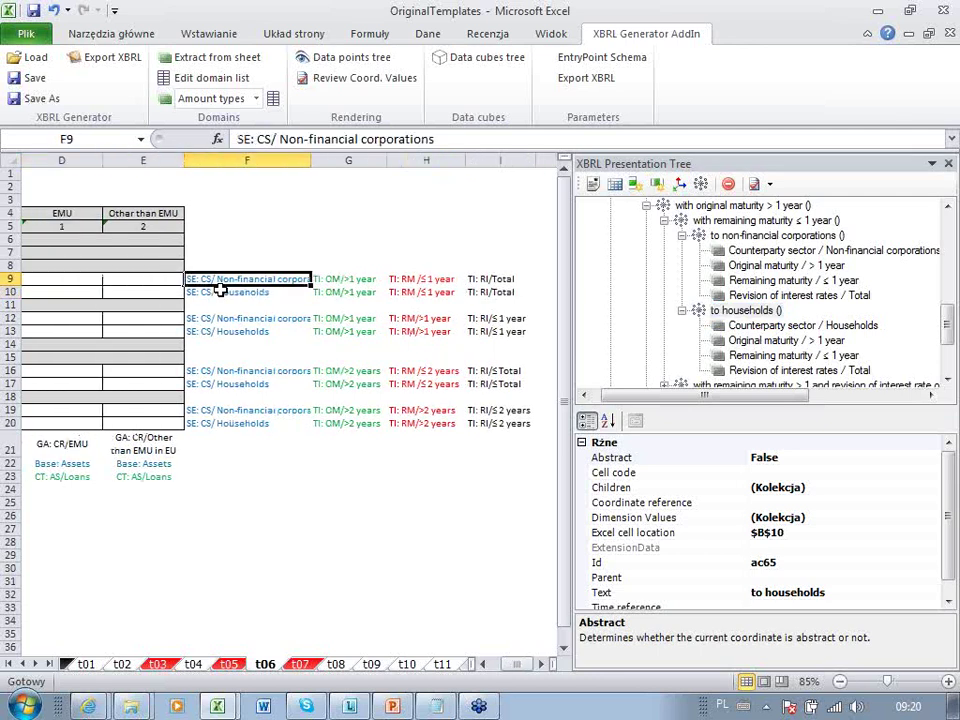
key("Left")
key("Left")
key("Left")
key("Left")
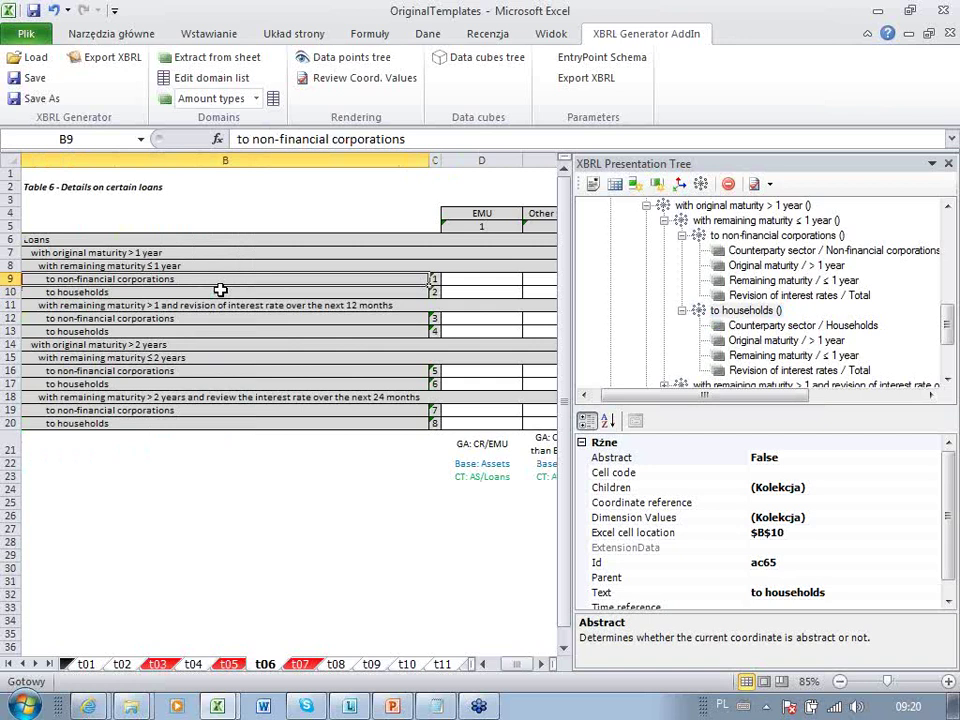
key("Left")
key("Right")
key("Right")
key("Right")
key("Right")
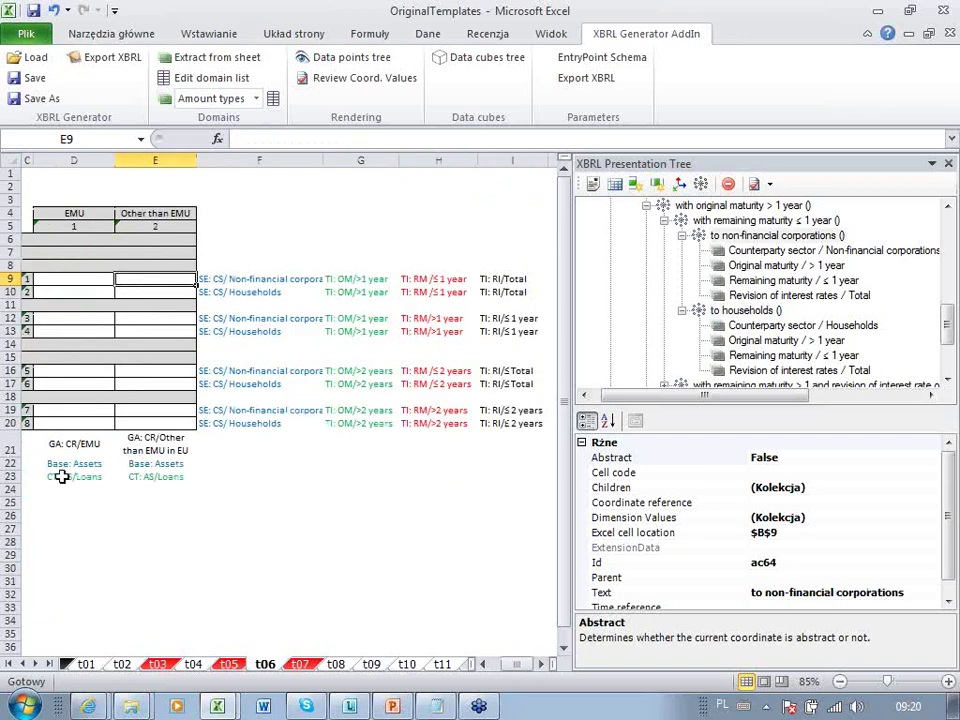
left_click(150, 214)
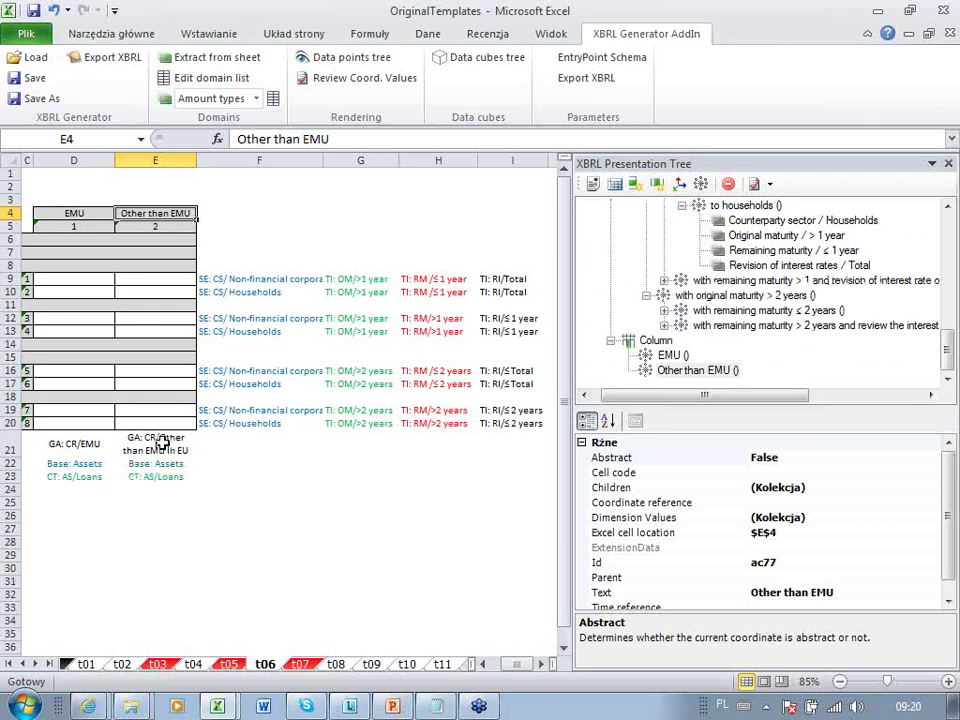
left_click_drag(160, 443, 156, 478)
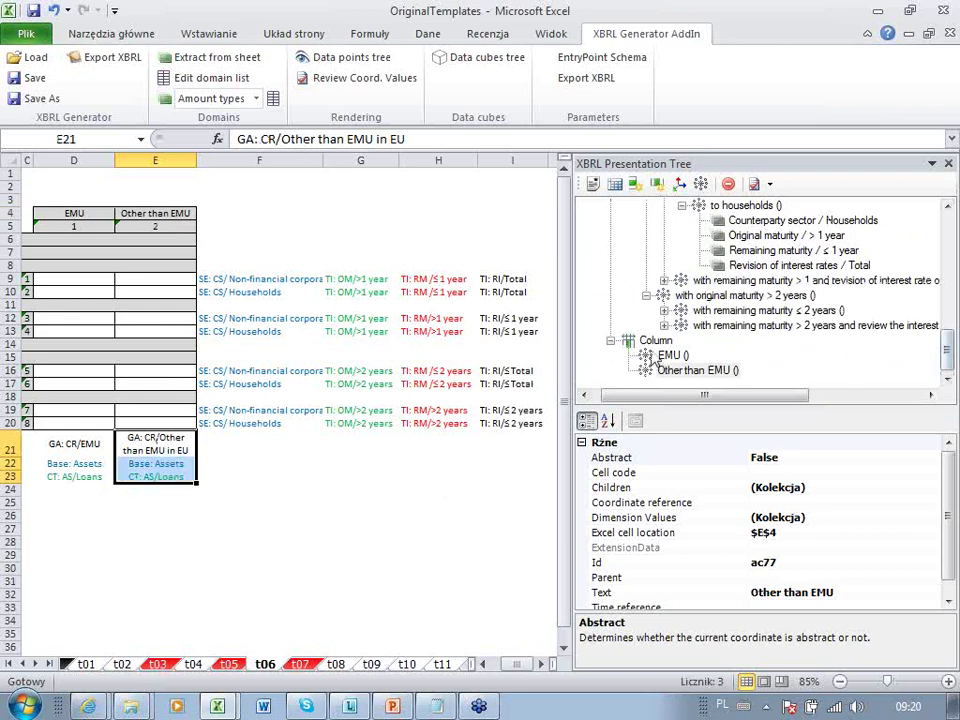
left_click(771, 329)
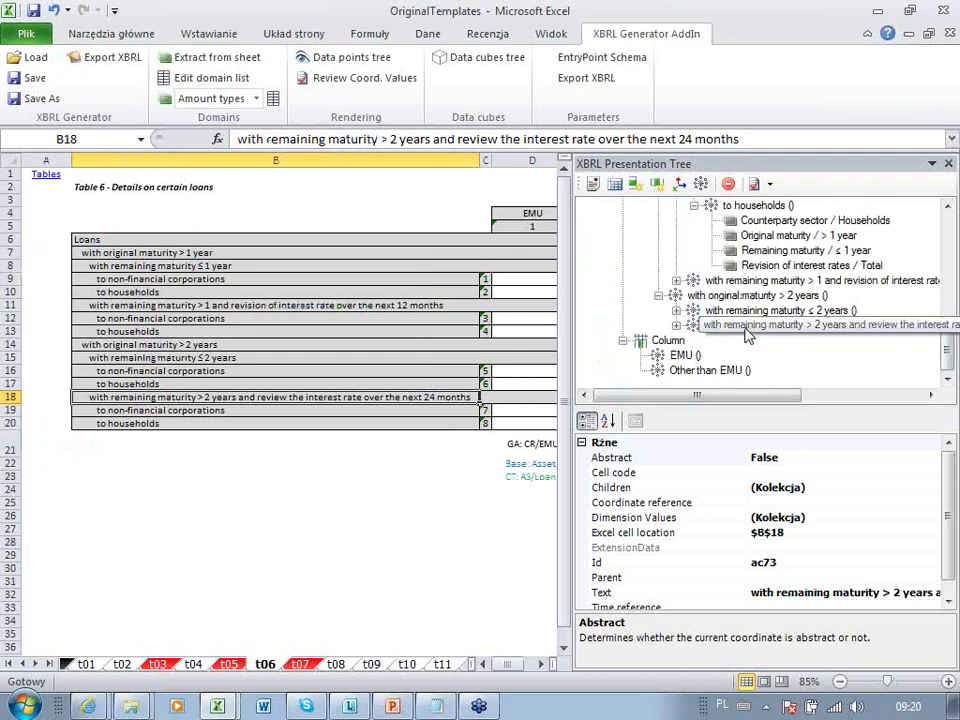
left_click(543, 665)
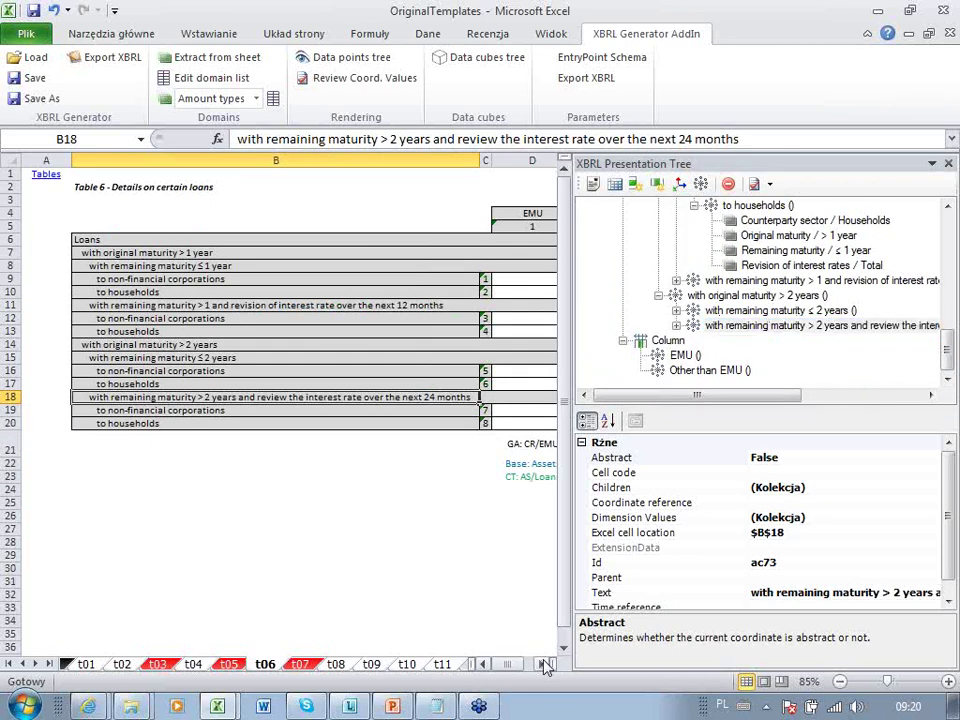
left_click(546, 665)
left_click(546, 665)
left_click(546, 665)
left_click_drag(140, 446, 143, 474)
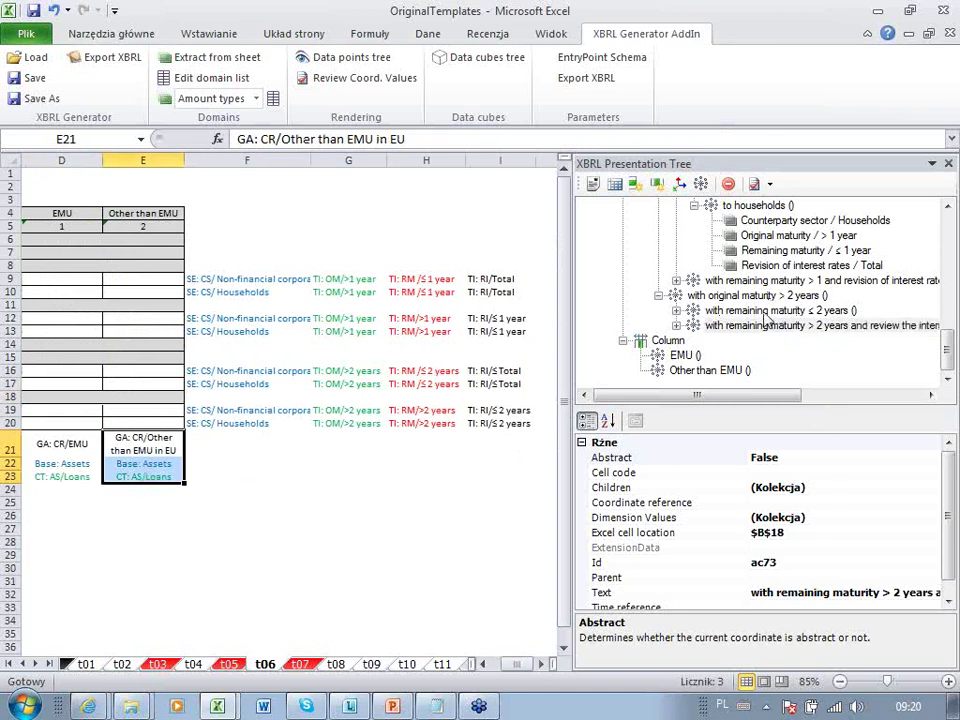
Get the coordinate values for the "Other than EMU" column from cells E21:E23, and expand that coordinate to review its assigned dimensions
left_click(690, 370)
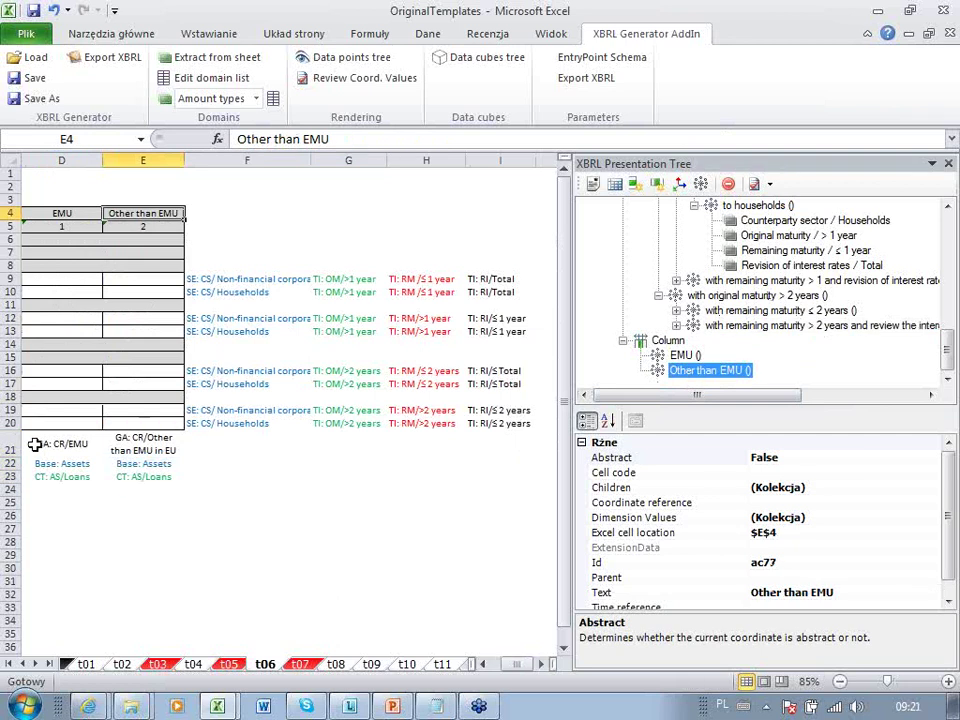
left_click_drag(140, 444, 143, 474)
left_click_drag(503, 476, 503, 476)
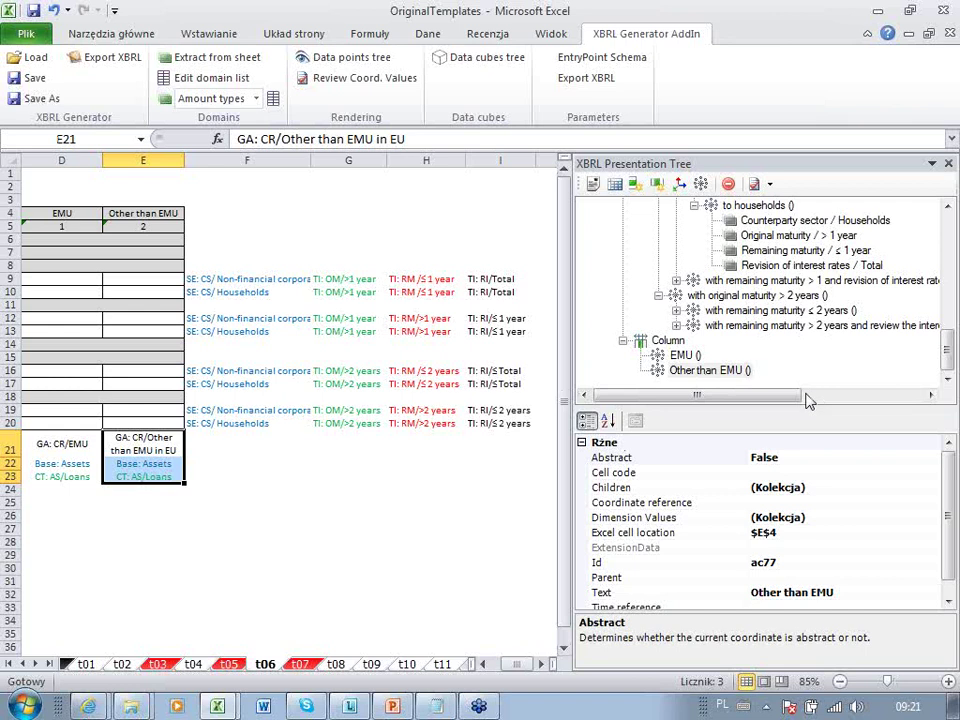
right_click(692, 372)
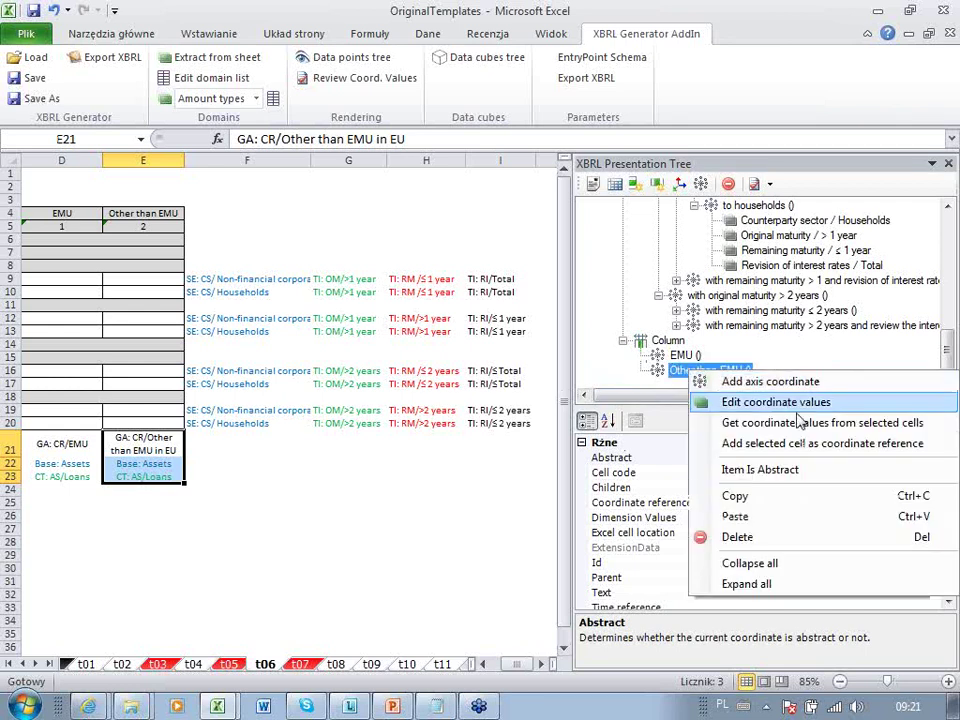
left_click(797, 424)
left_click(640, 370)
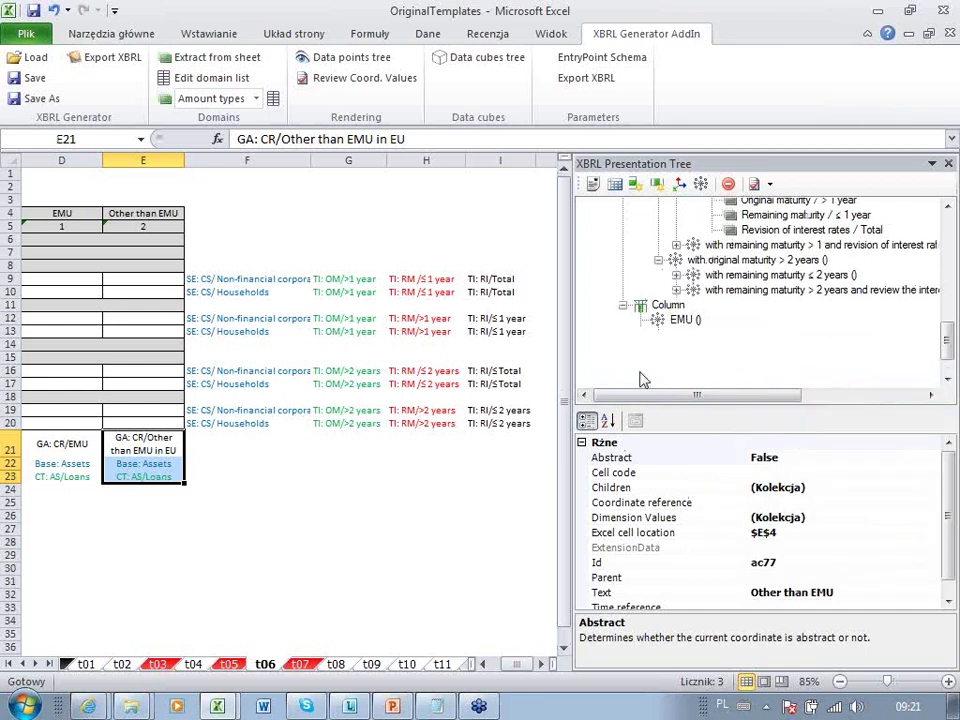
scroll(949, 364, "up", 1)
scroll(949, 364, "down", 1)
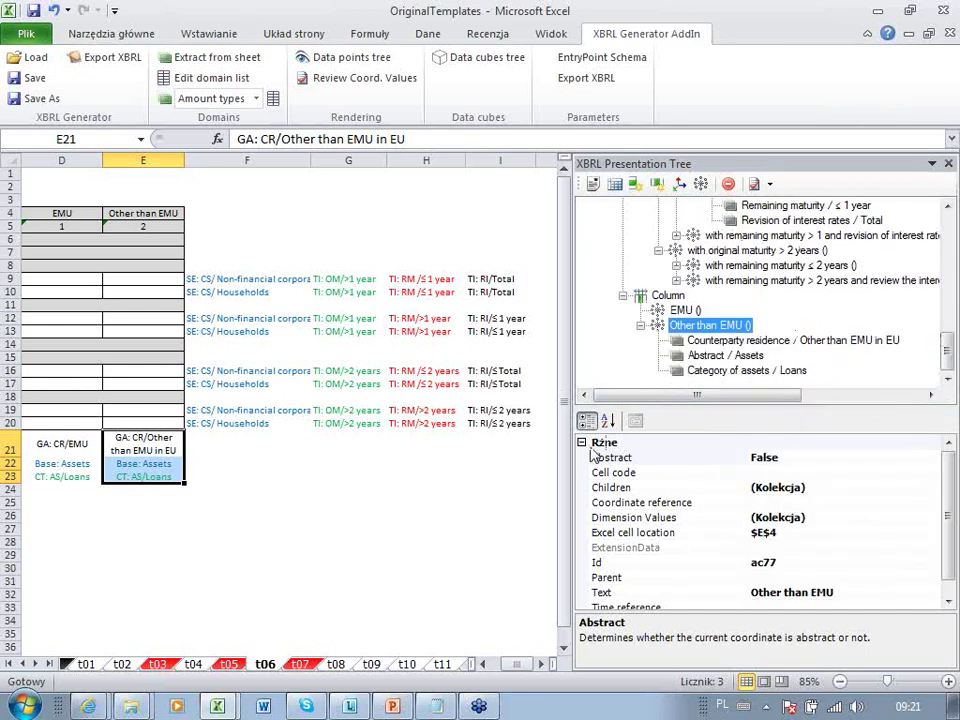
Review the row and column coordinate values assigned to cells E9 and E10
left_click(163, 280)
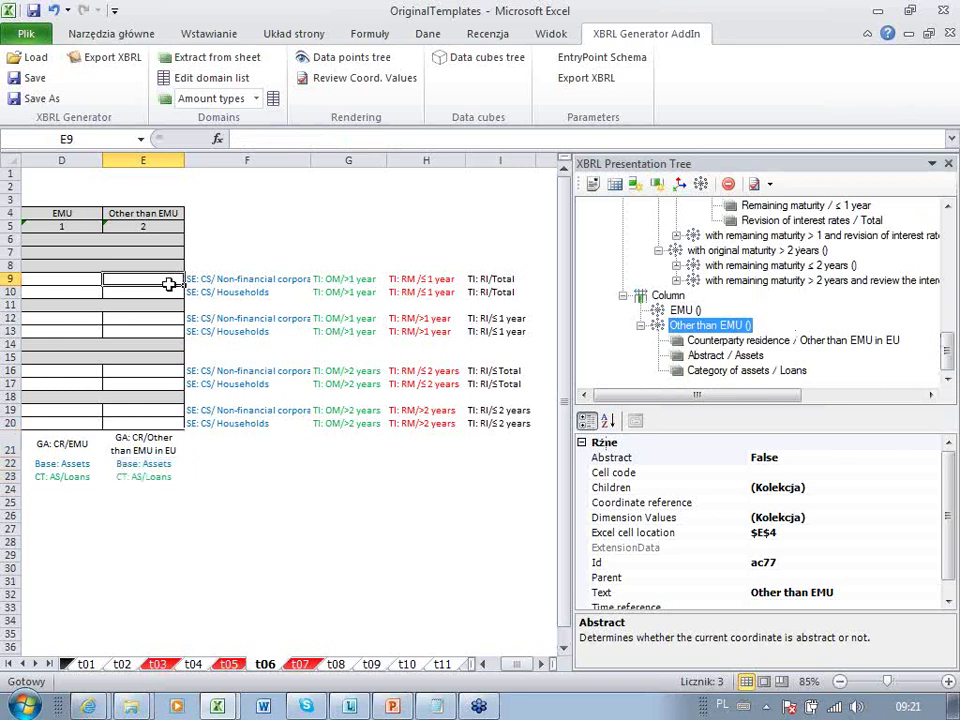
left_click(341, 86)
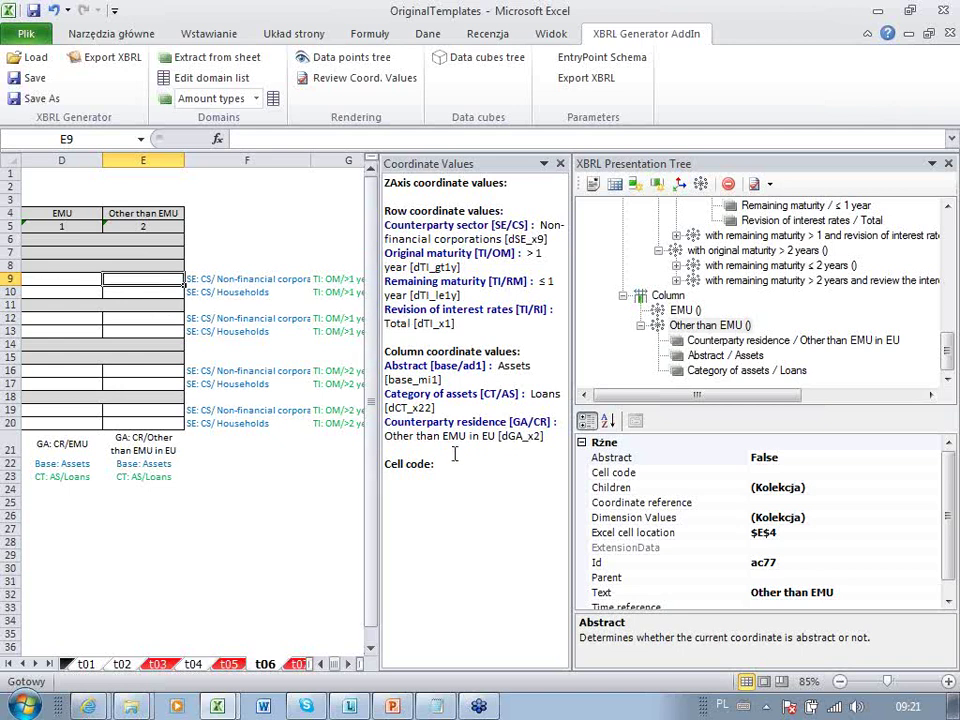
left_click(165, 296)
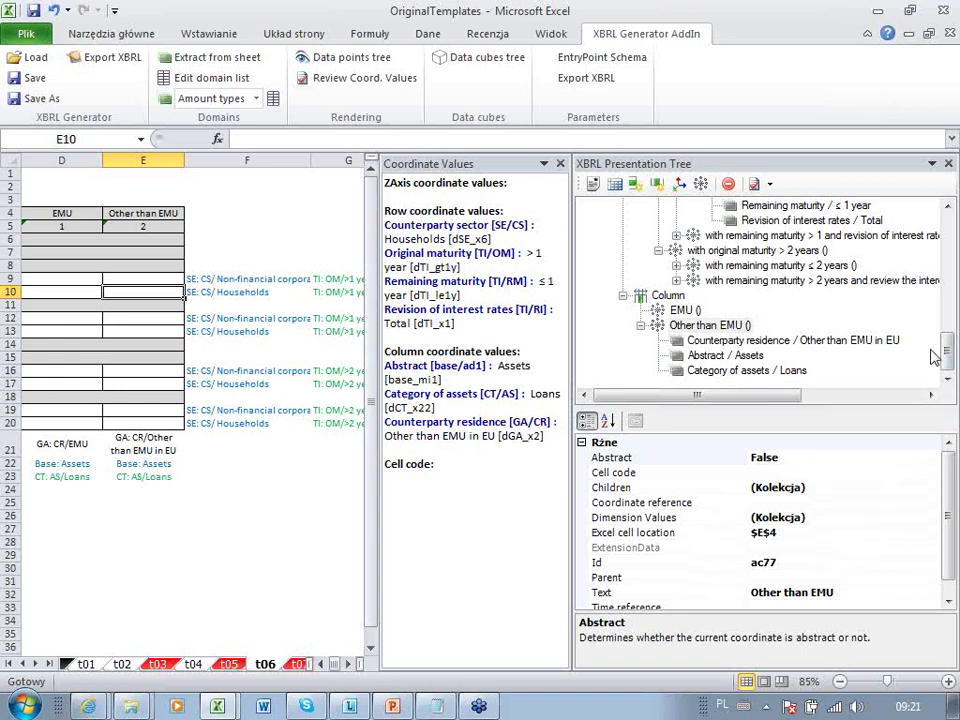
left_click_drag(948, 358, 951, 237)
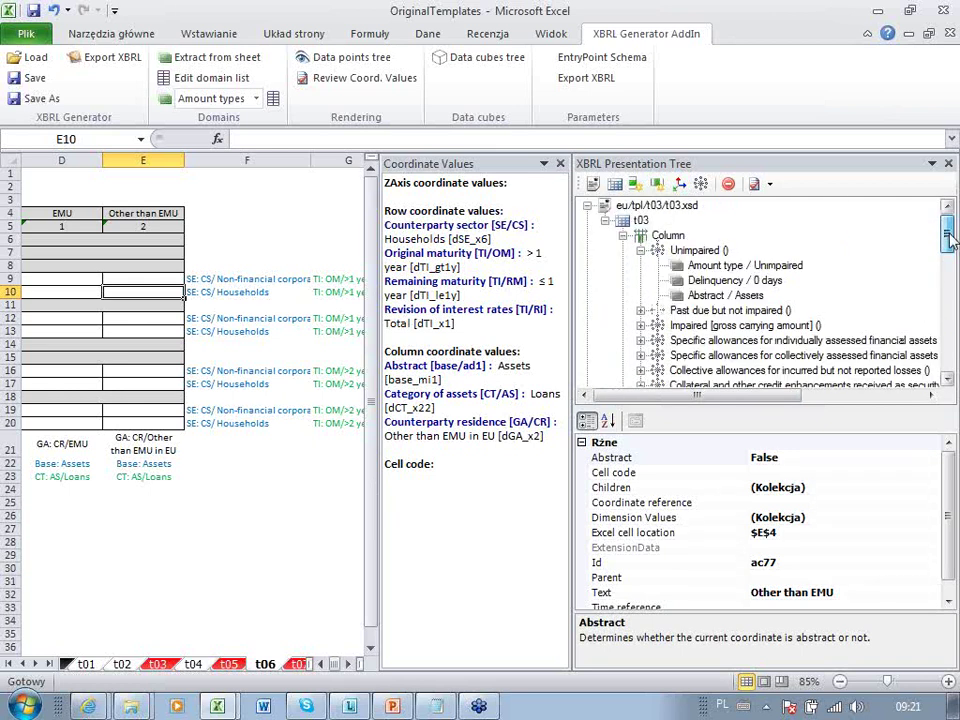
left_click_drag(951, 237, 949, 354)
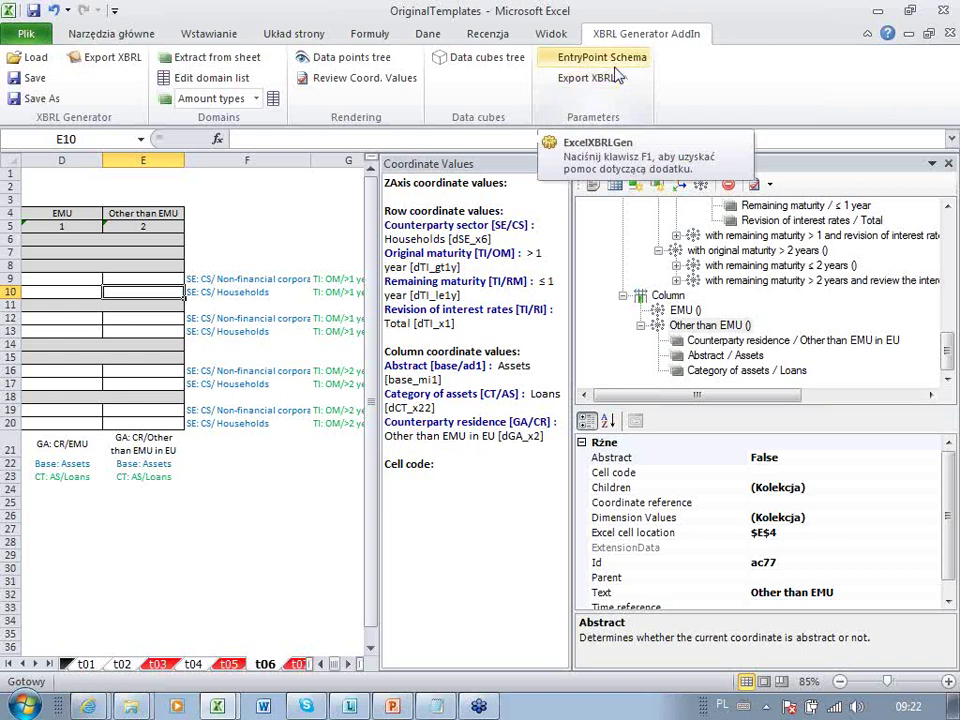
Open the data cubes tree and expand the t03 schema to examine its extended link roles
left_click(487, 58)
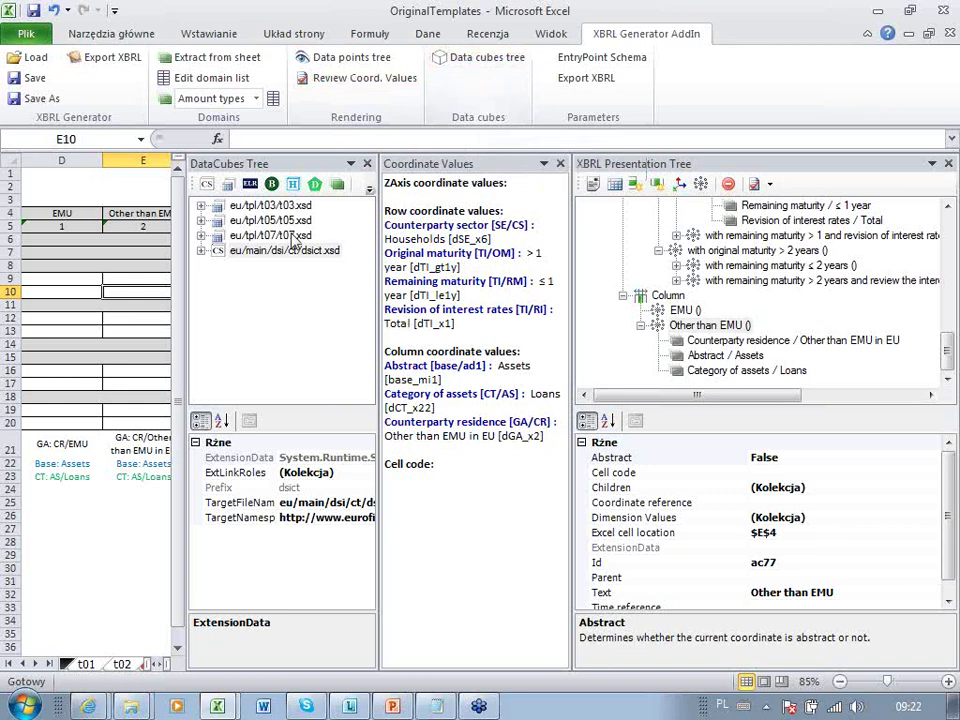
left_click(272, 184)
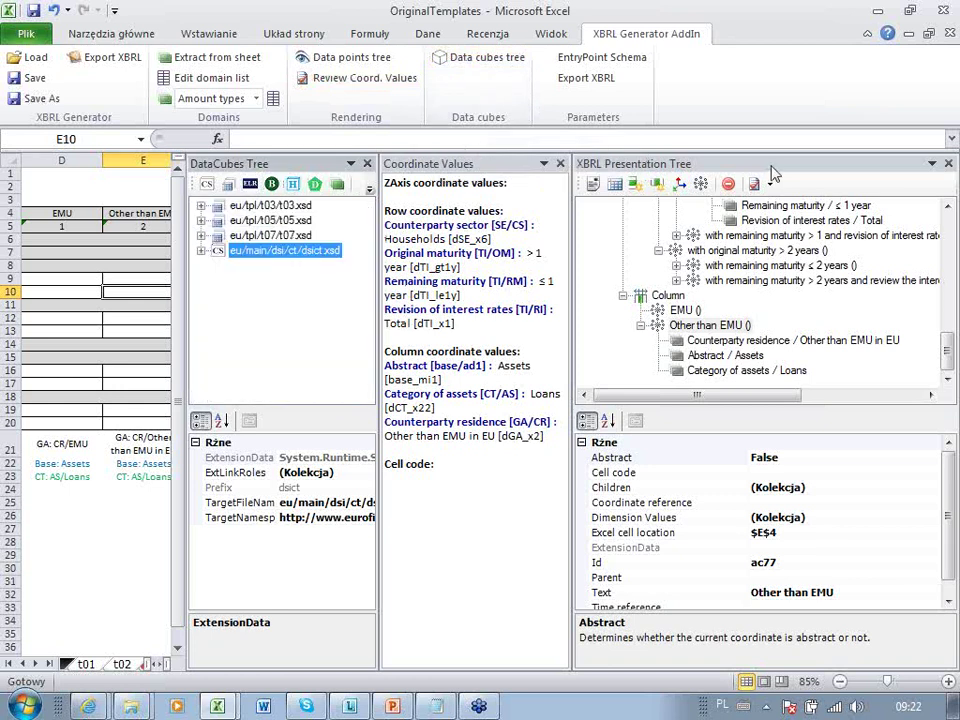
left_click(202, 206)
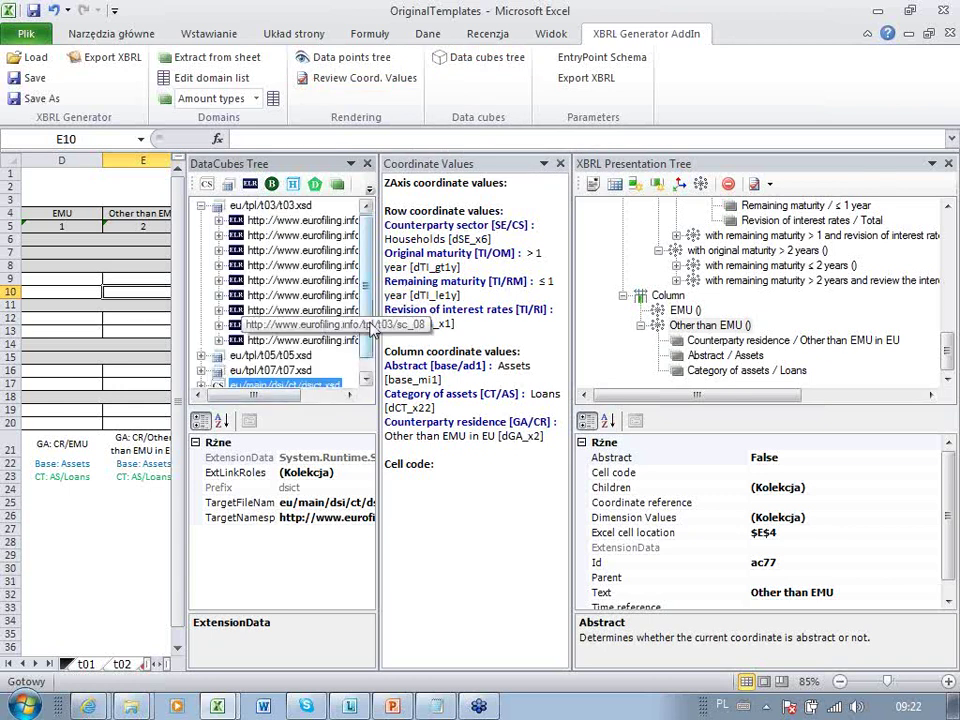
scroll(370, 328, "down", 1)
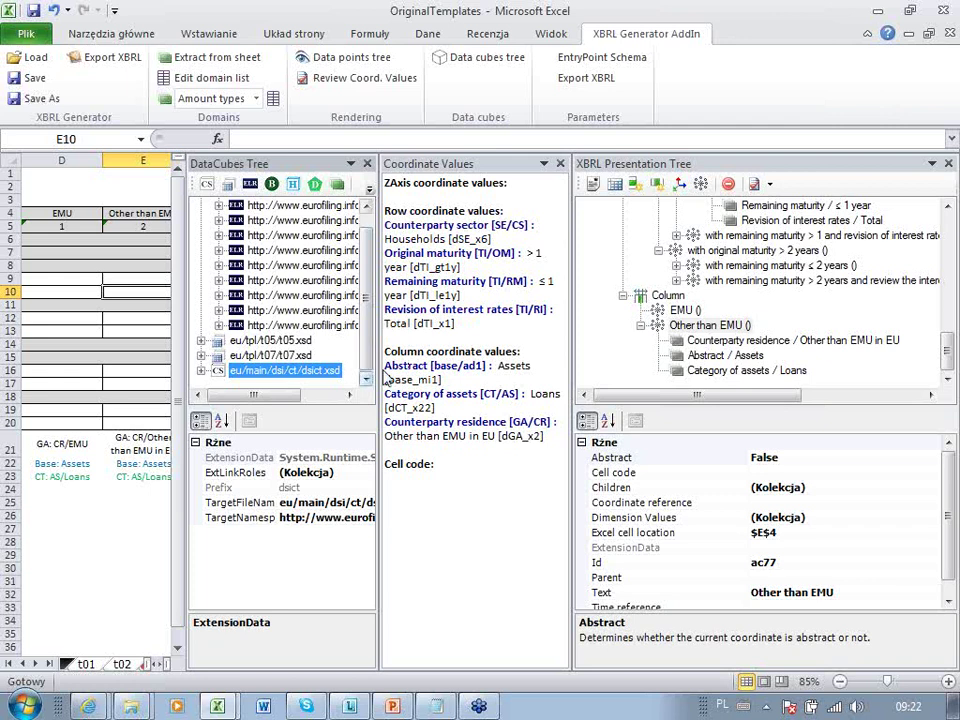
Close the coordinate values review, widen the data cubes tree and collapse its t03 schema
left_click(560, 164)
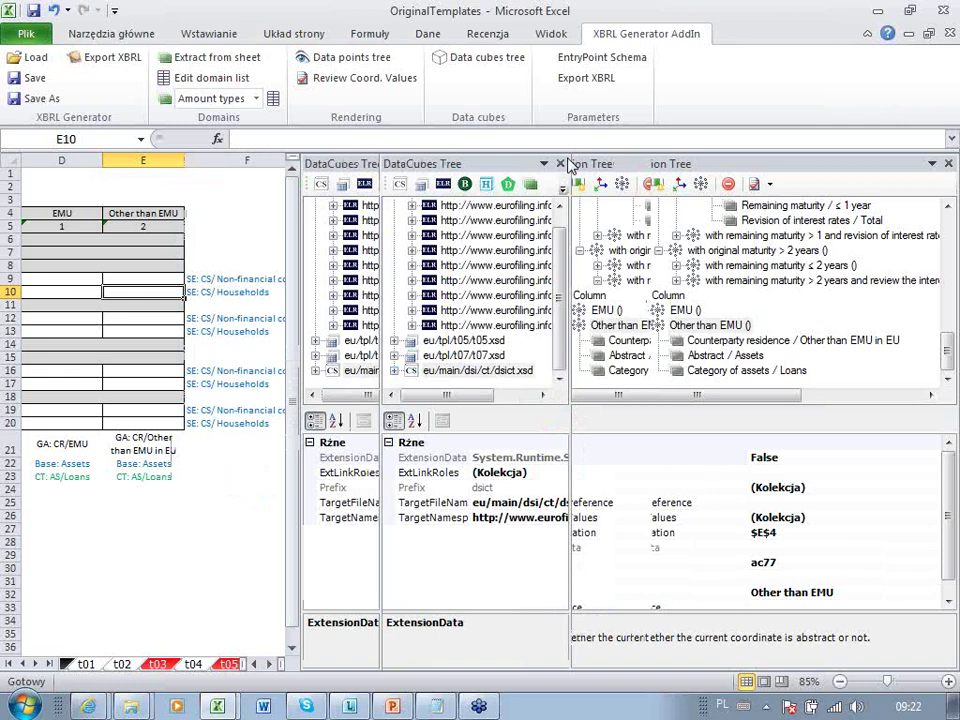
left_click_drag(386, 330, 198, 330)
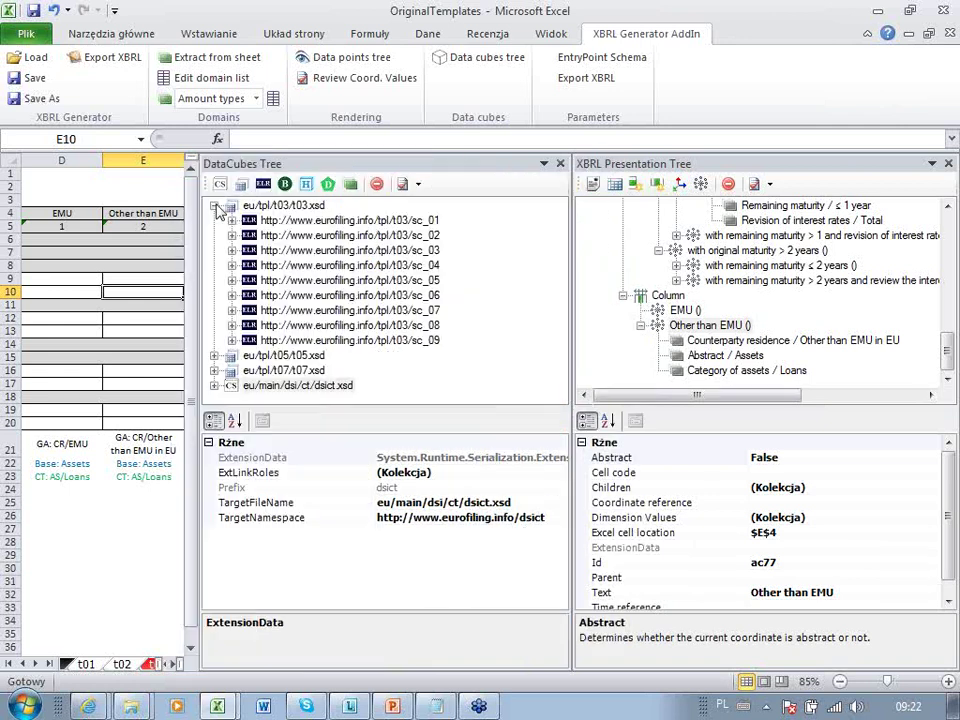
double_click(221, 206)
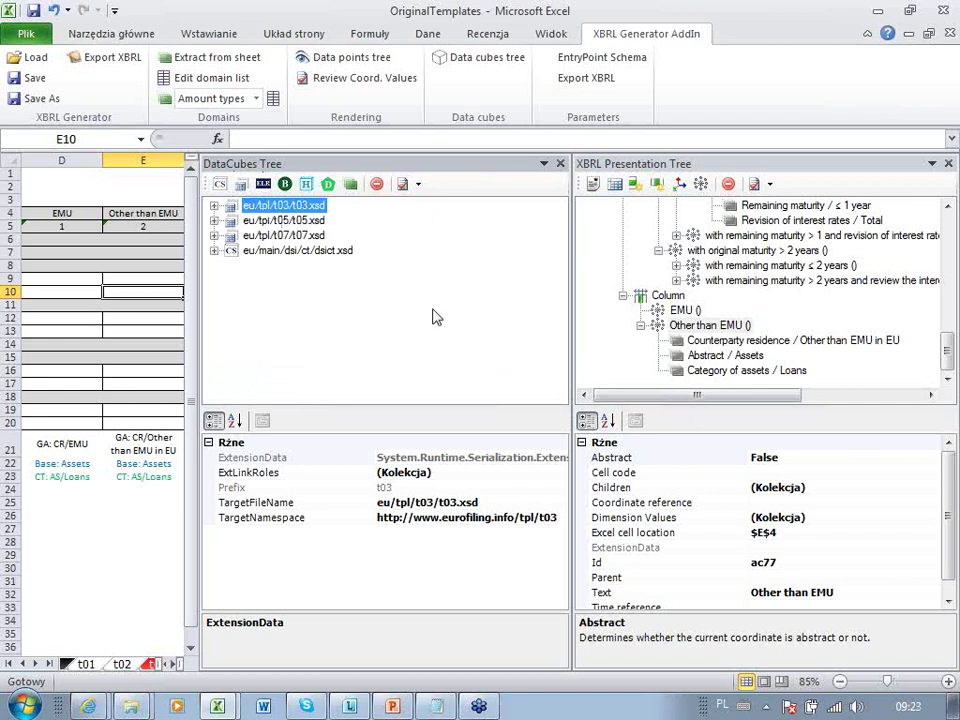
Add a new CS schema to the data cubes tree, keeping the default name eu/main/dsi/ct/dsict.xsd
left_click(220, 186)
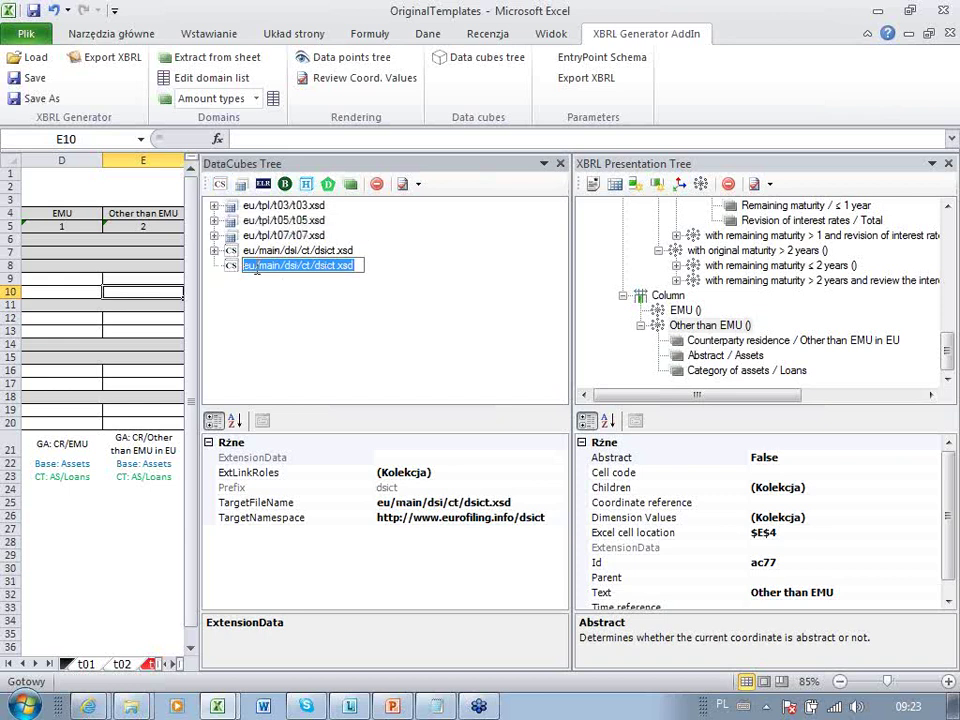
key("Escape")
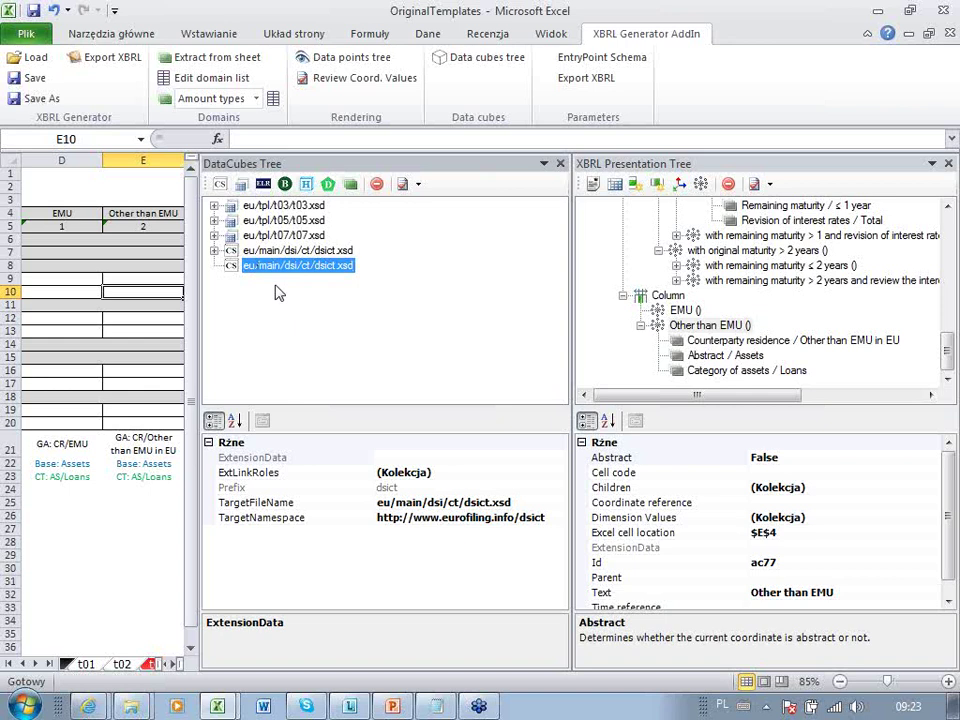
Add an extended link role to the new CS schema with Assets and Liabilities from the balance sheet base items
right_click(270, 268)
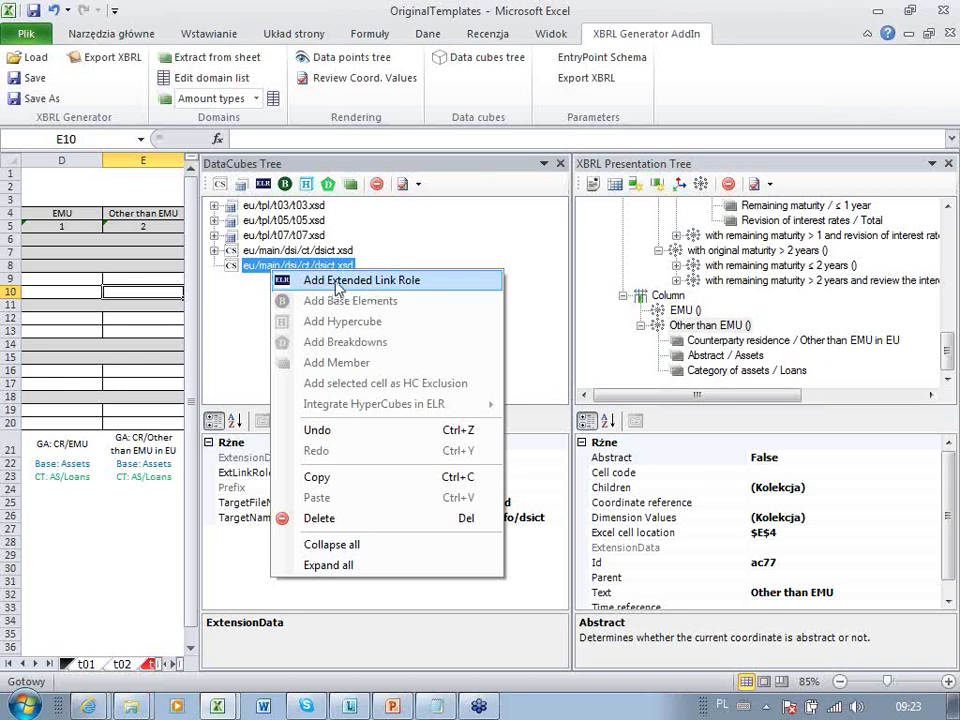
left_click(336, 284)
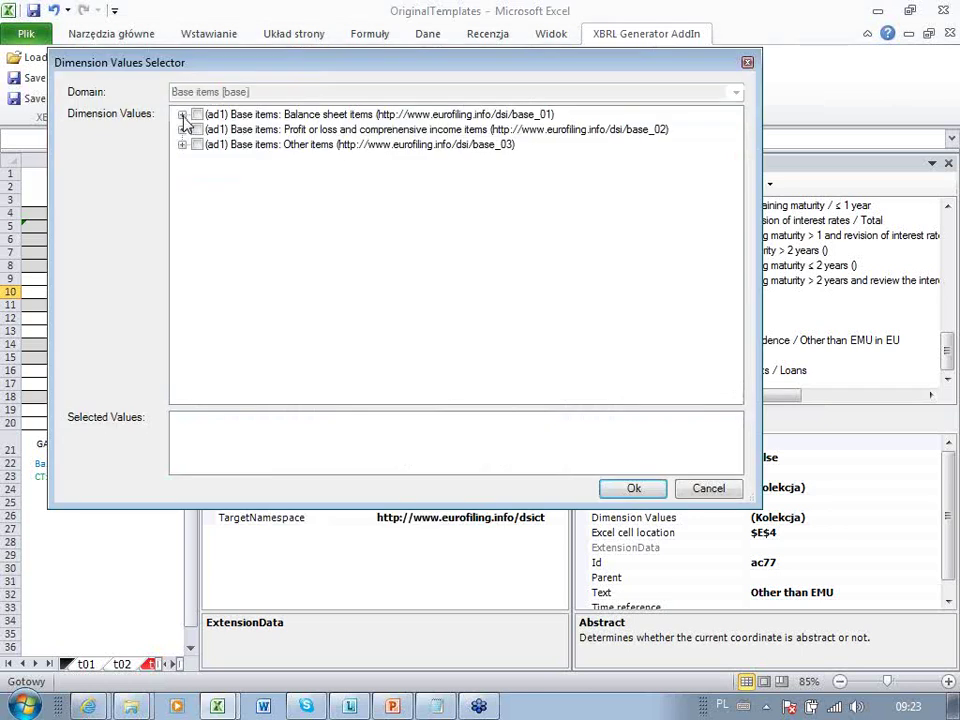
left_click(182, 114)
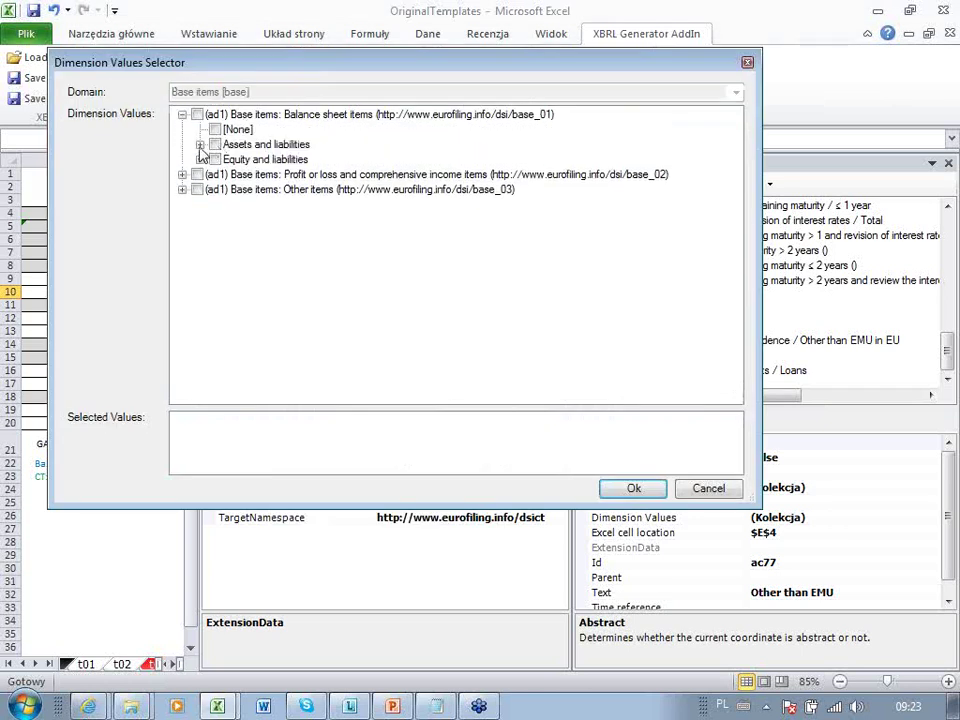
left_click(200, 144)
left_click(233, 159)
left_click(233, 174)
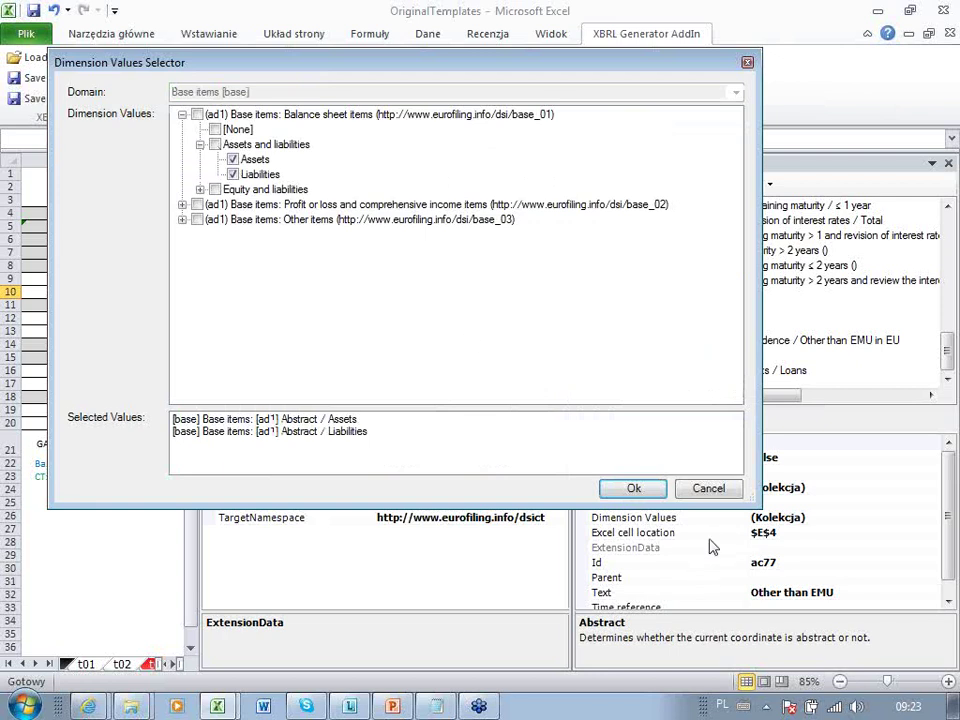
left_click(634, 489)
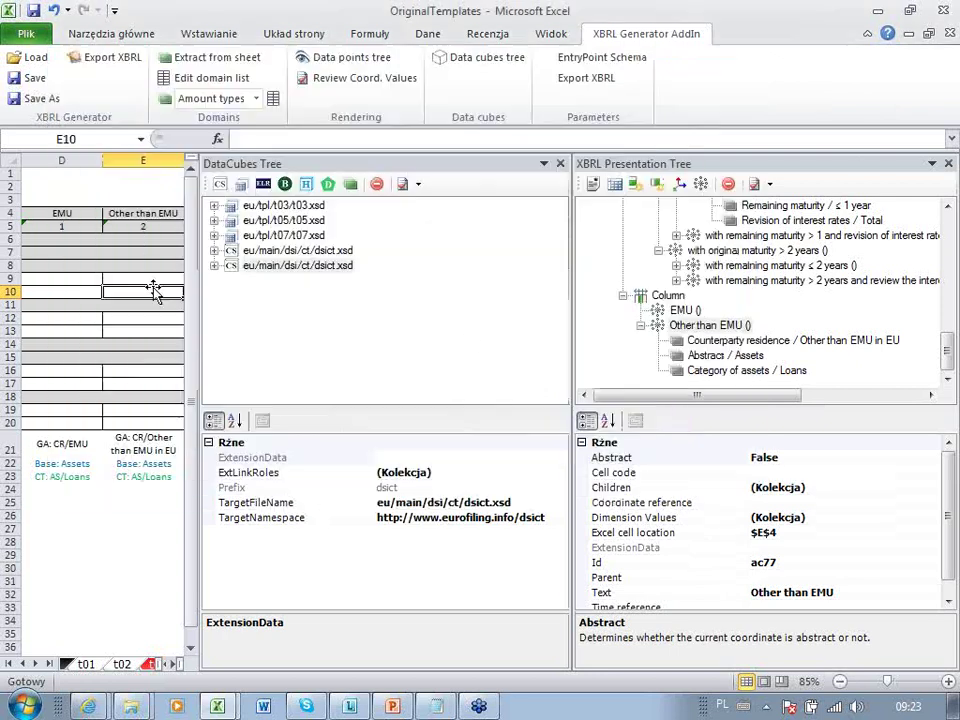
Expand the new schema's extended link role and inspect its base items and hypercube
left_click(215, 266)
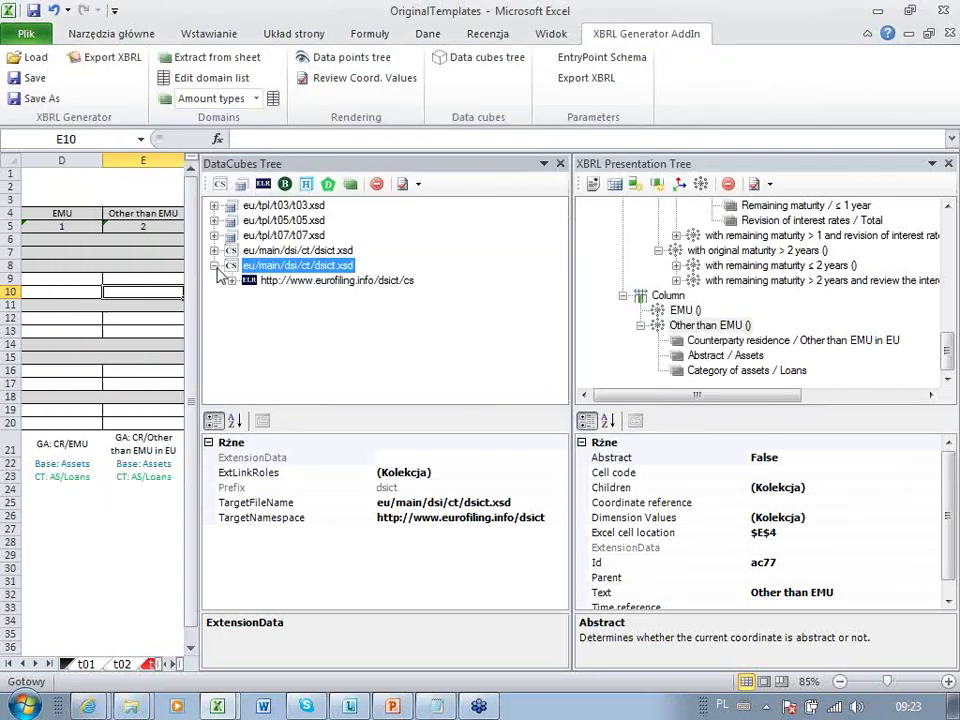
left_click(316, 281)
left_click(231, 281)
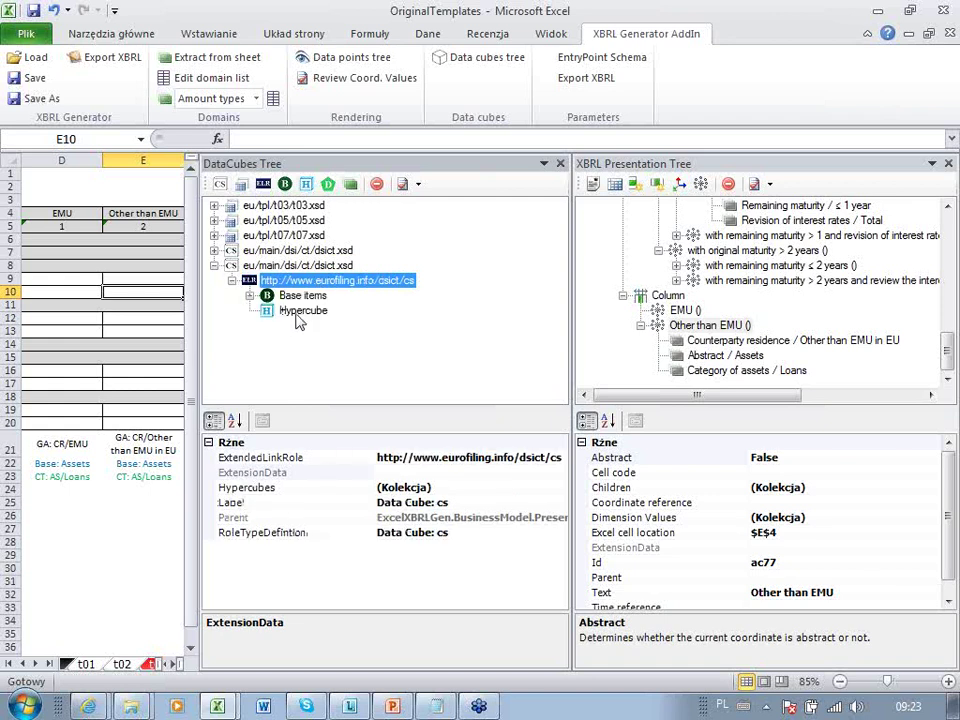
left_click(300, 296)
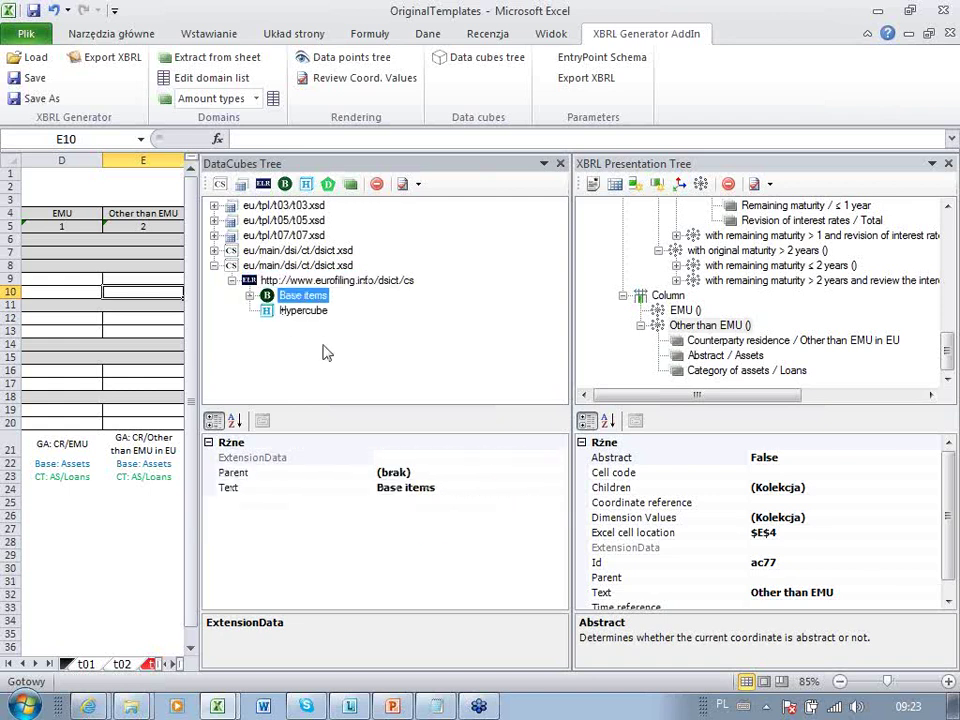
left_click(296, 312)
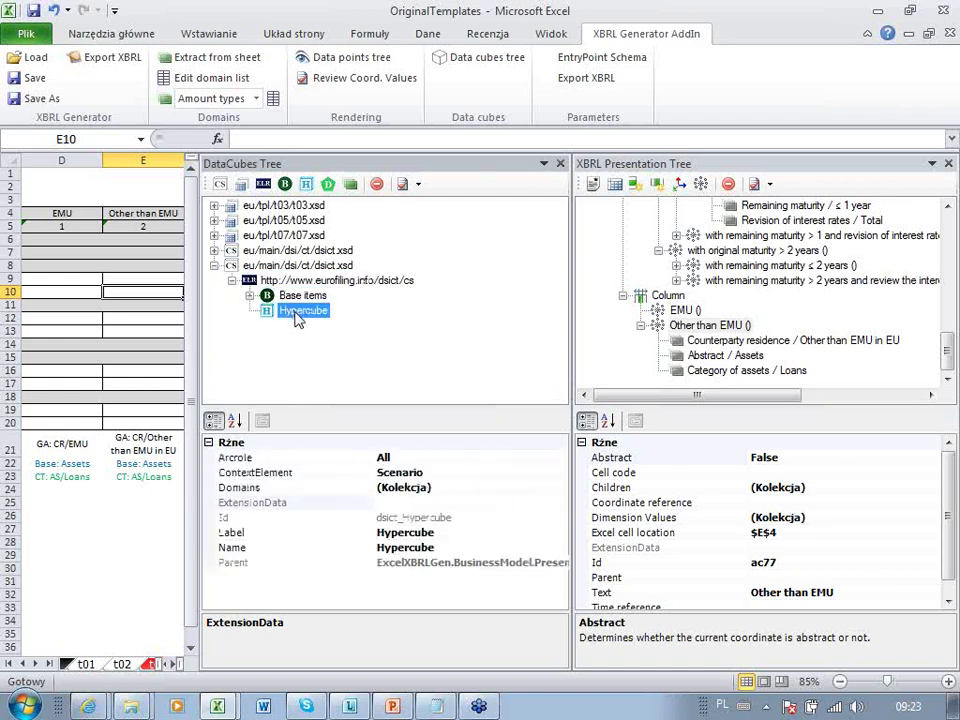
Add a Counterparty sector breakdown to the hypercube with Credit institutions, Other financial corporations, and Other than credit institutions and other financial corporations
right_click(297, 316)
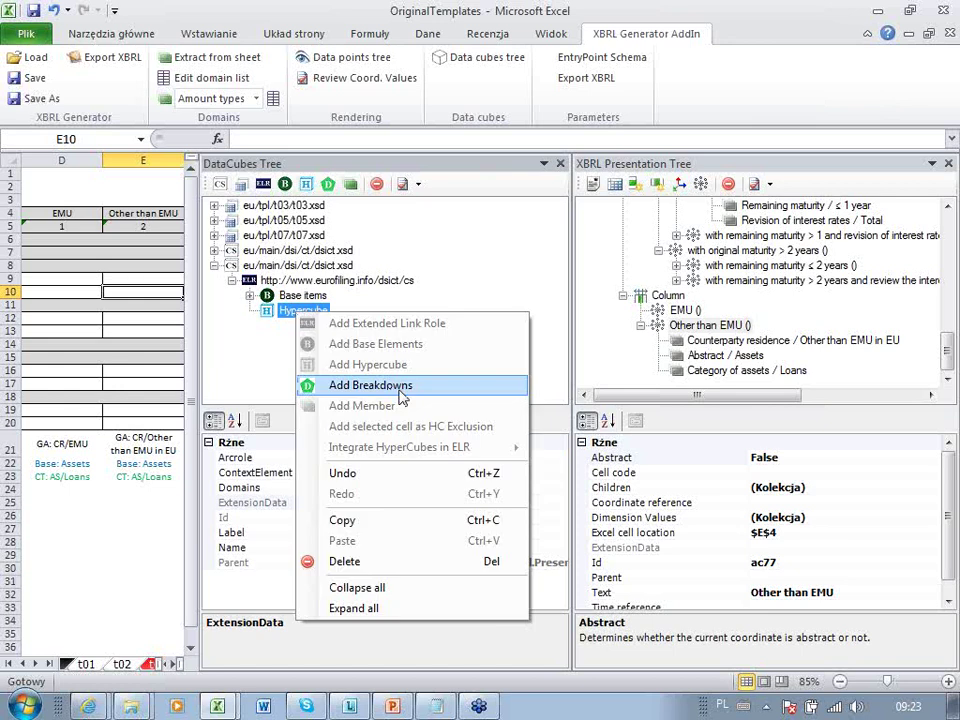
left_click(398, 396)
left_click(760, 117)
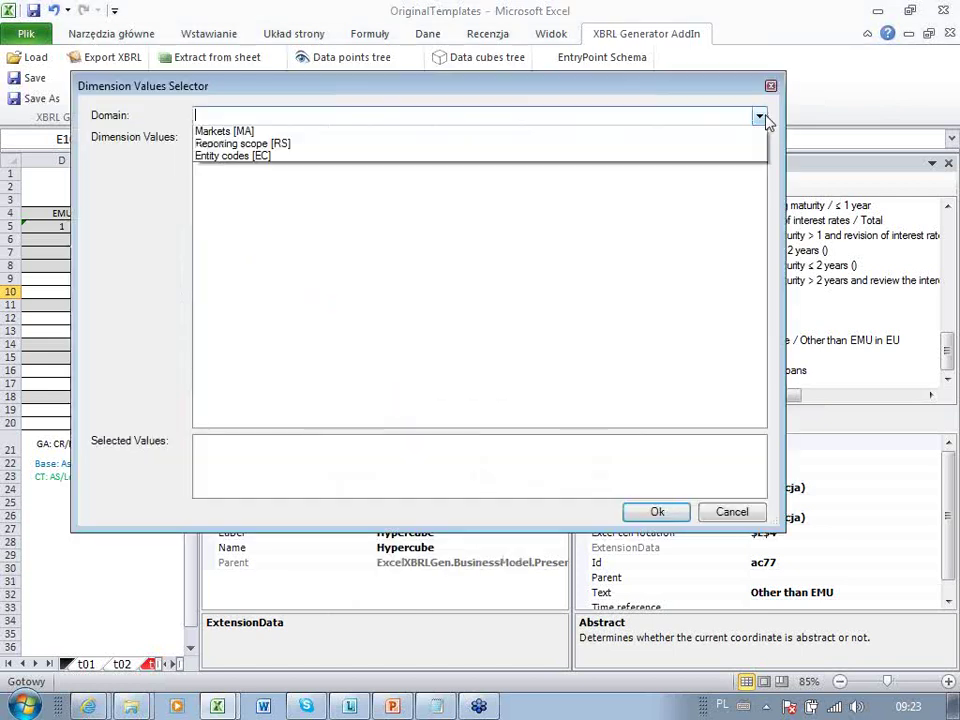
left_click(236, 186)
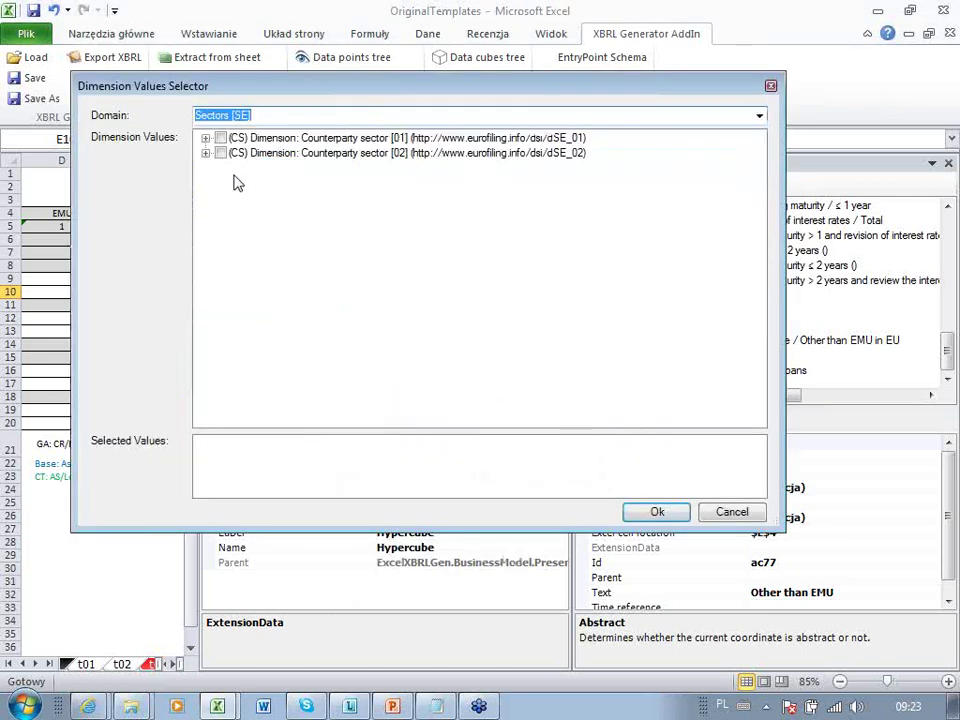
left_click(205, 139)
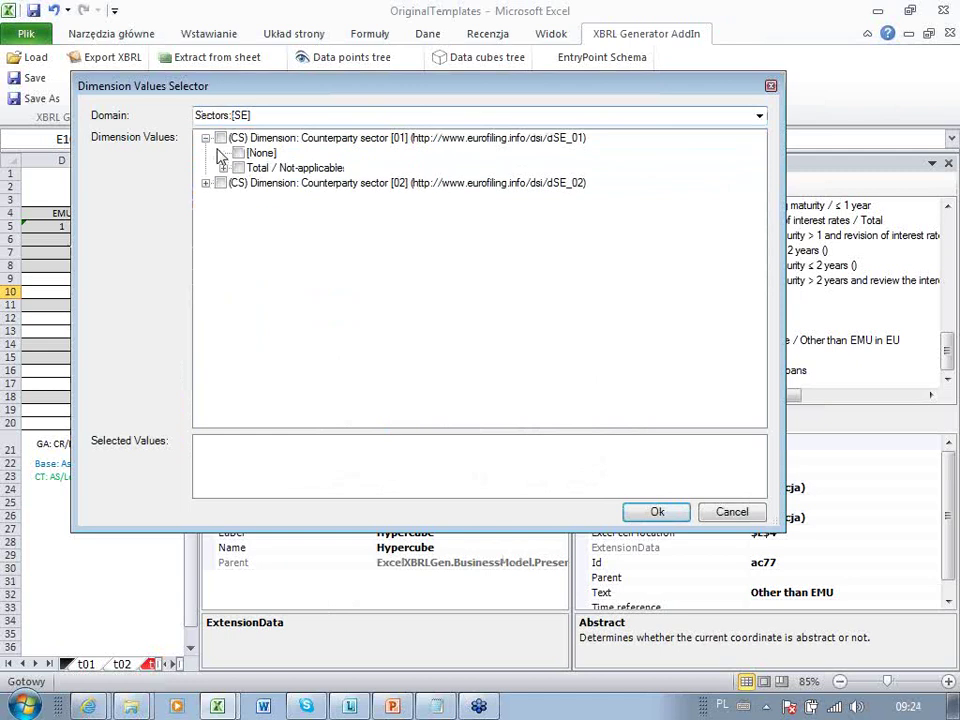
left_click(223, 168)
left_click(256, 183)
left_click(256, 198)
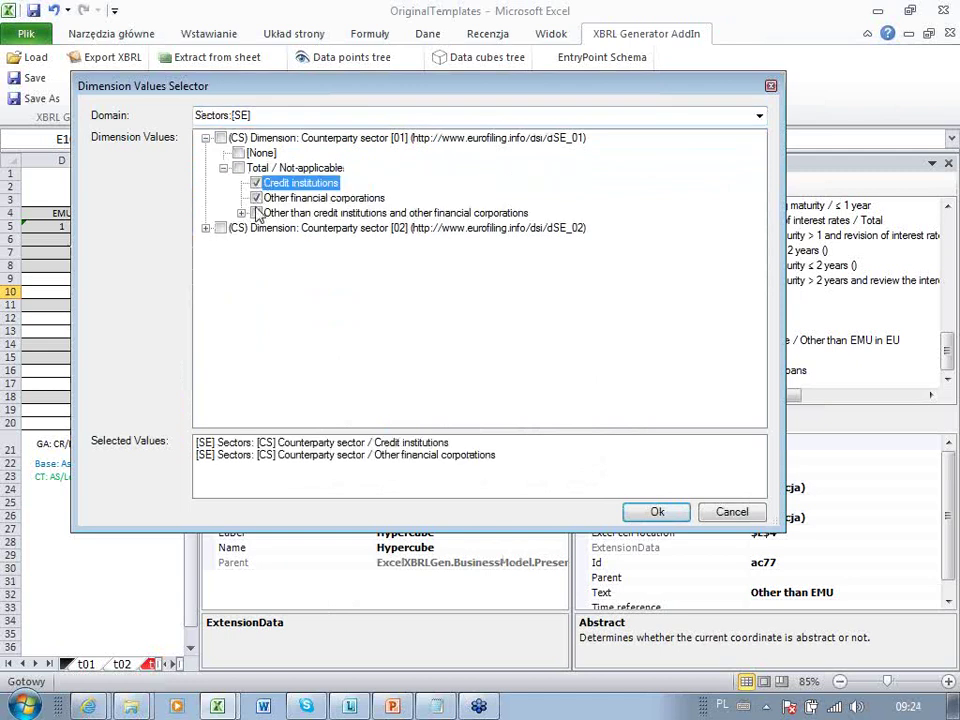
left_click(256, 213)
left_click(221, 228)
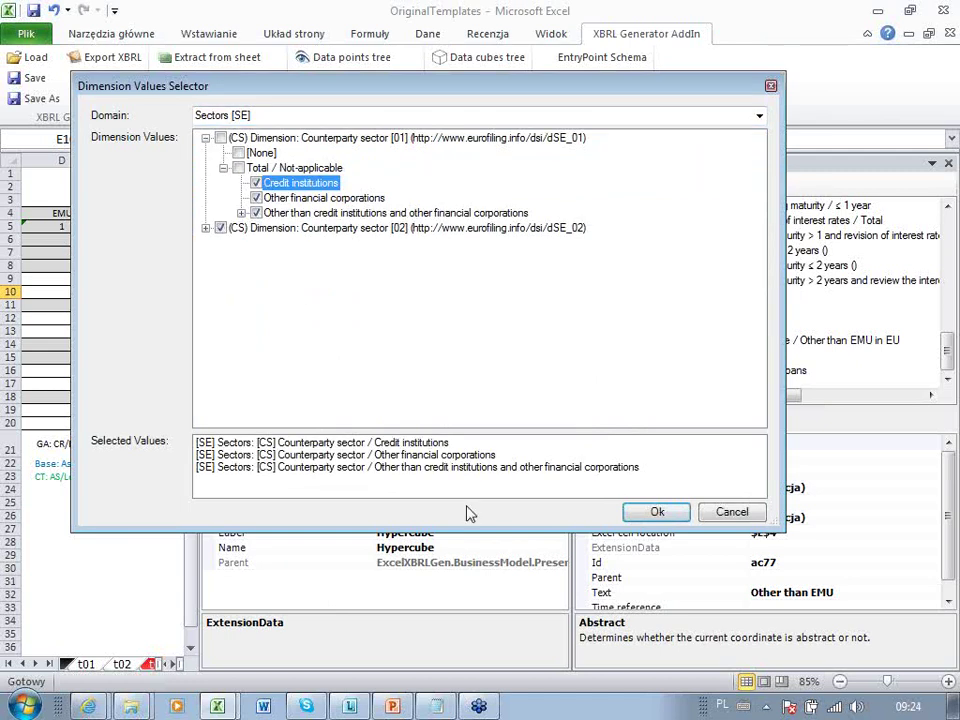
left_click(652, 512)
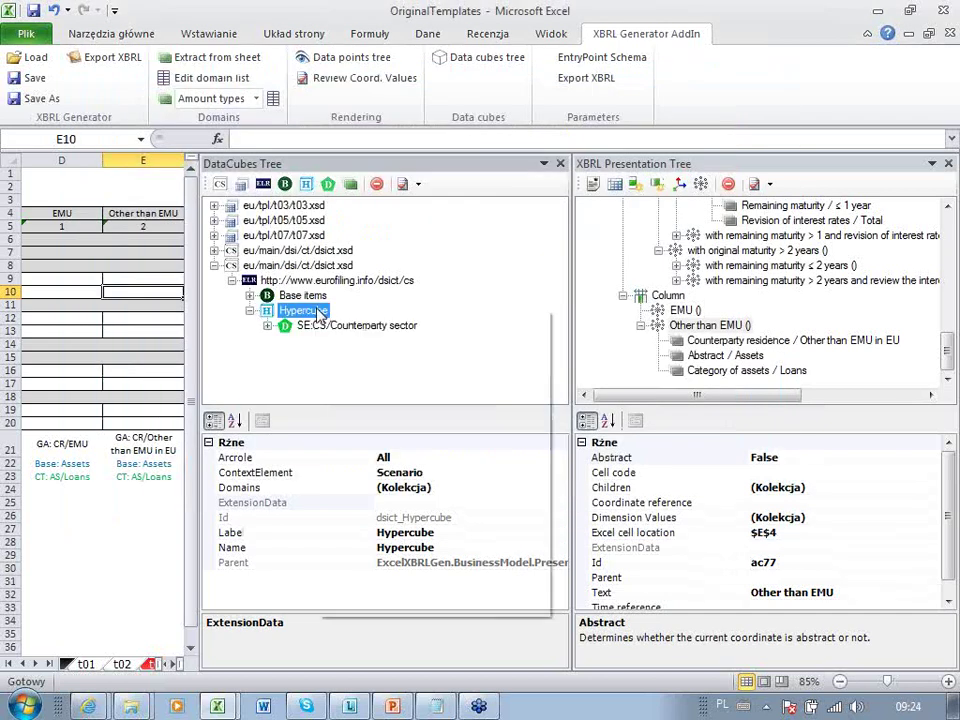
Select the After tax and Before tax values of the Before/After [BA] domain as a further hypercube breakdown
right_click(318, 313)
left_click(436, 381)
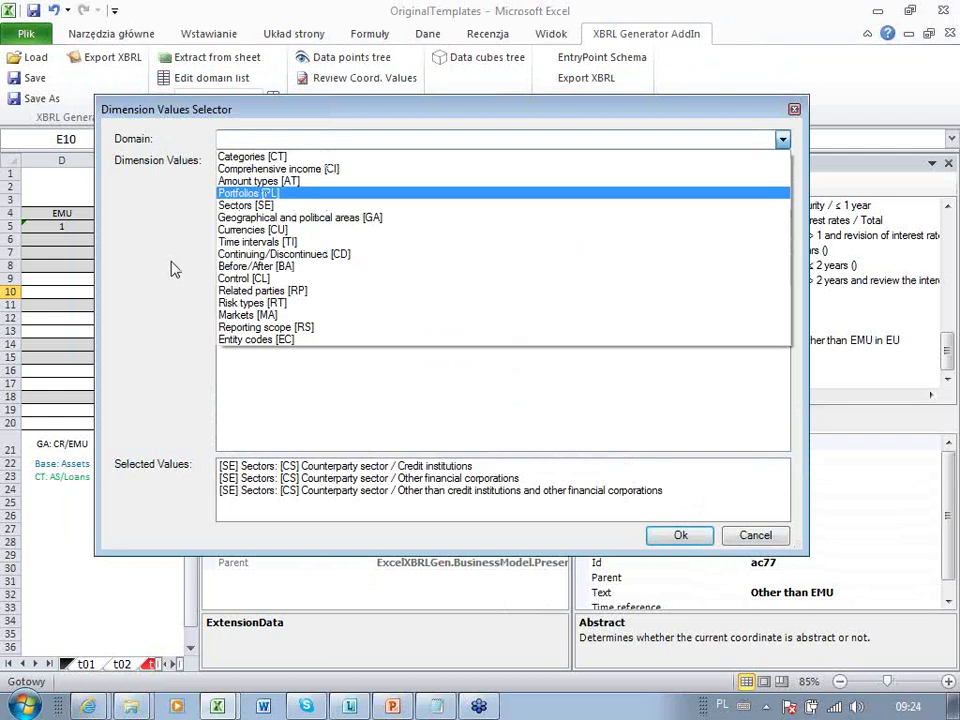
left_click(229, 162)
left_click(261, 206)
left_click(261, 191)
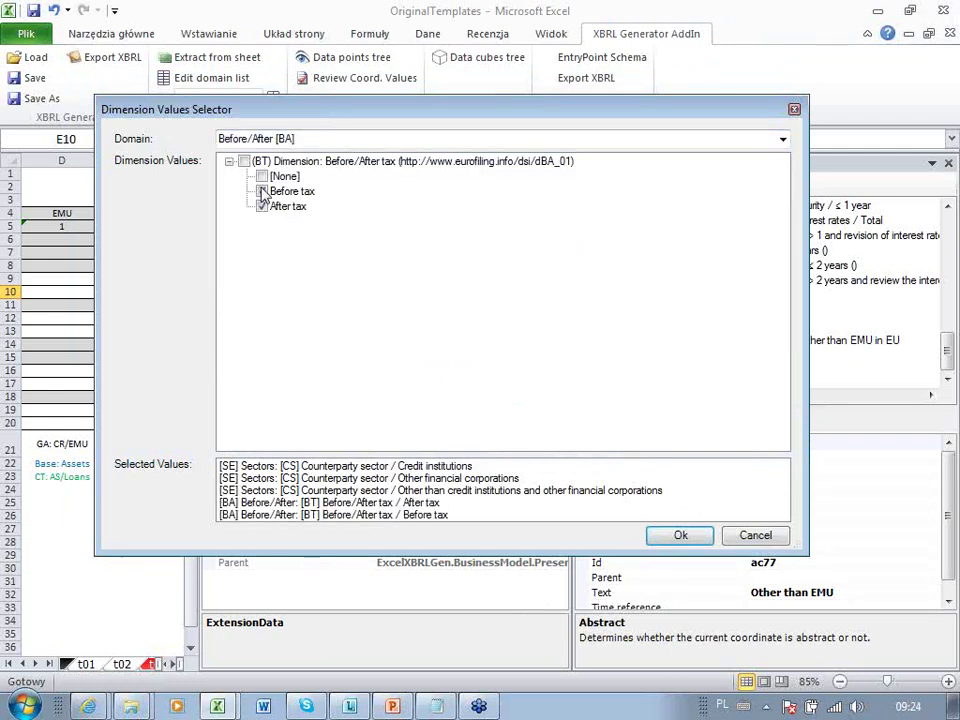
Include the Risk types [RT] values Total, Foreign exchange and Other than foreign exchange, and apply the hypercube breakdowns
left_click(784, 143)
left_click(330, 304)
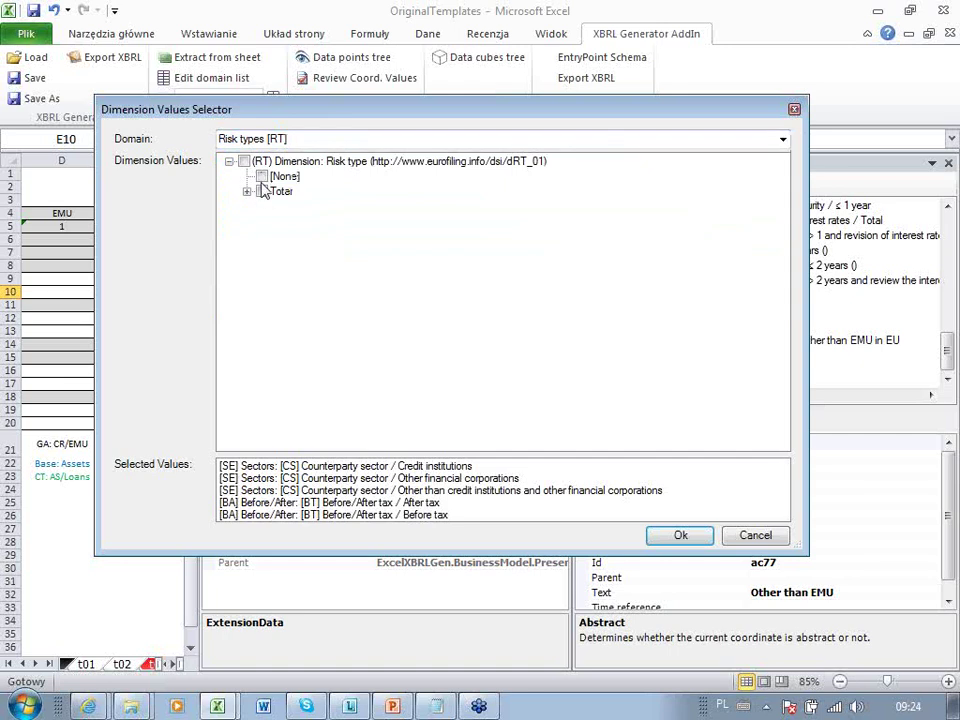
left_click(247, 191)
left_click(280, 206)
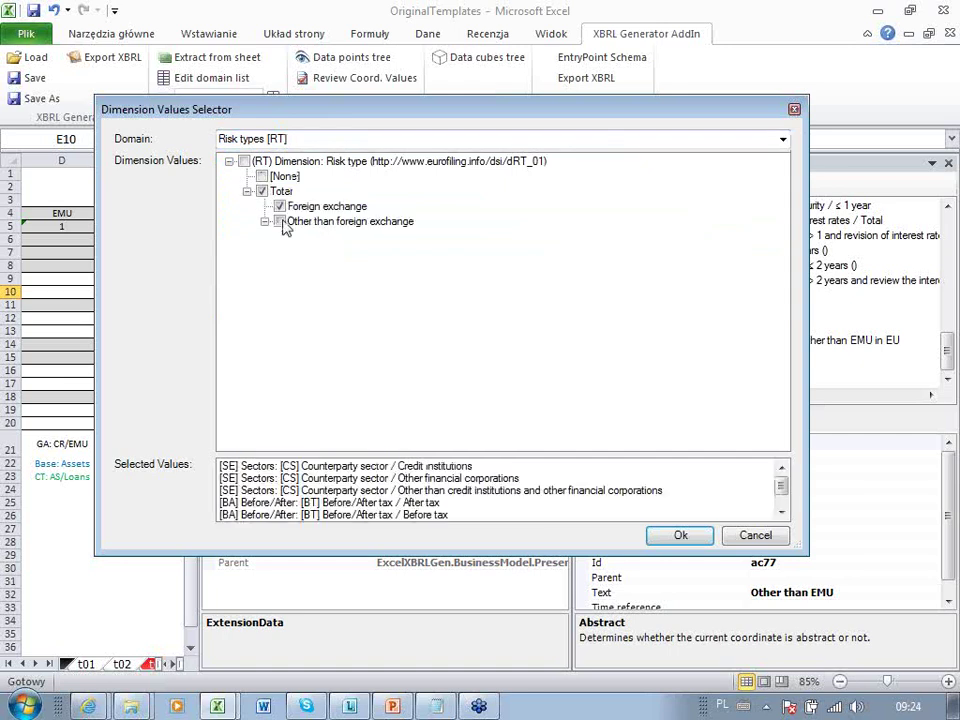
left_click(280, 221)
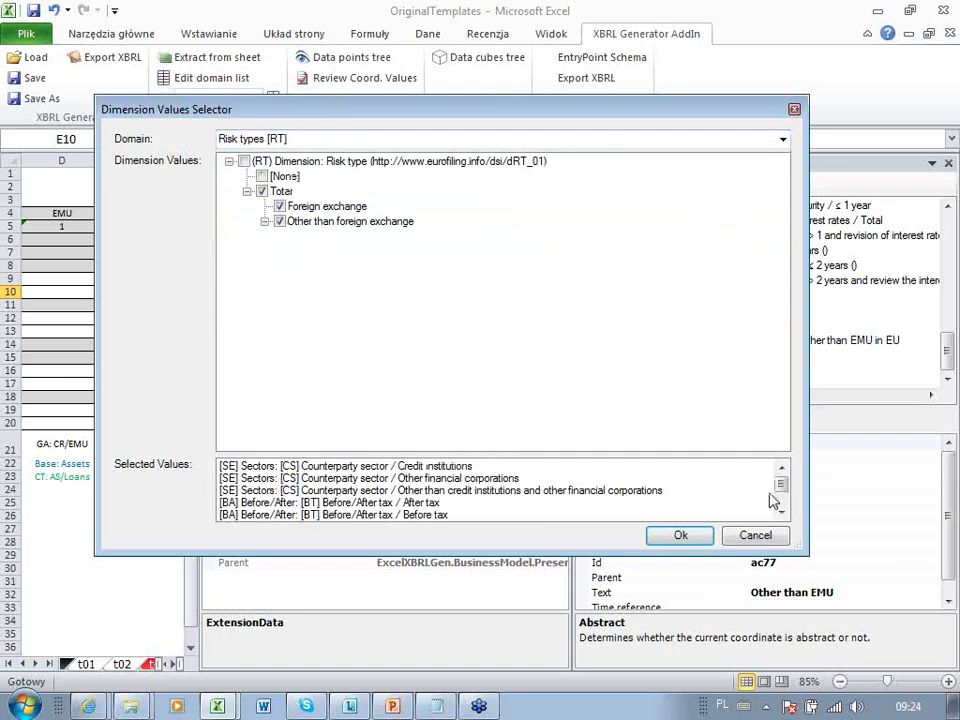
left_click(688, 537)
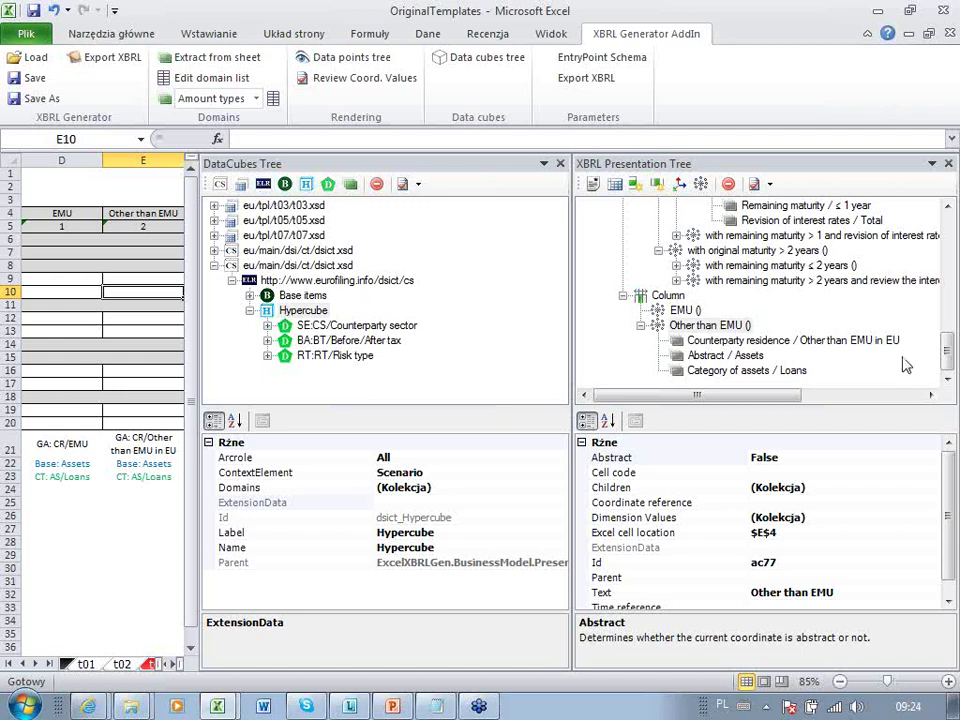
Try to add a statement cube, and close and reopen the data cubes tree
left_click(243, 190)
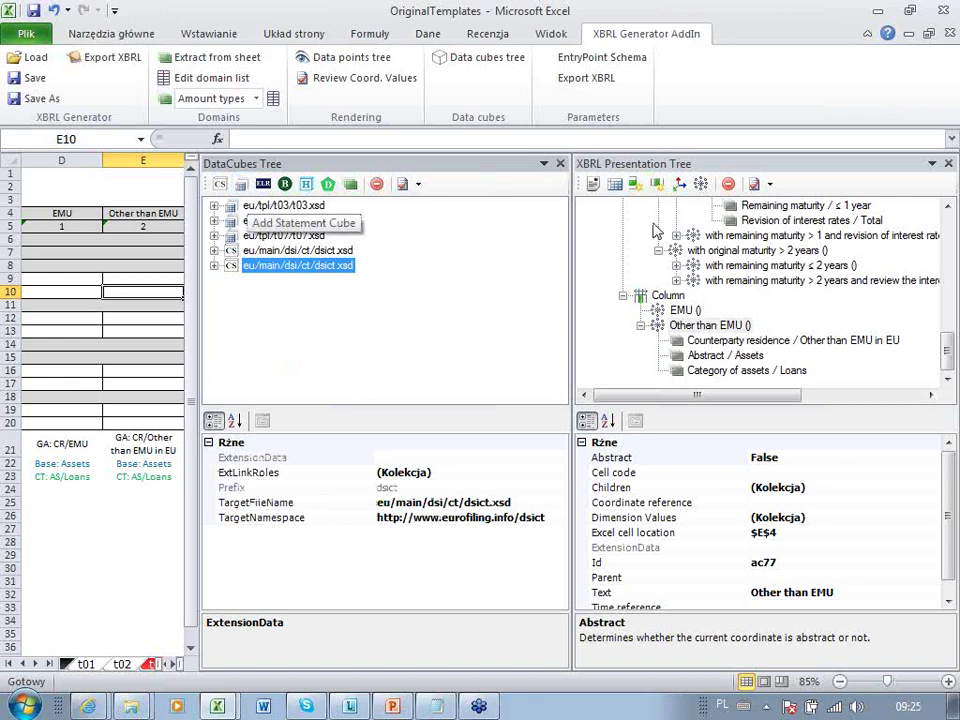
left_click(561, 164)
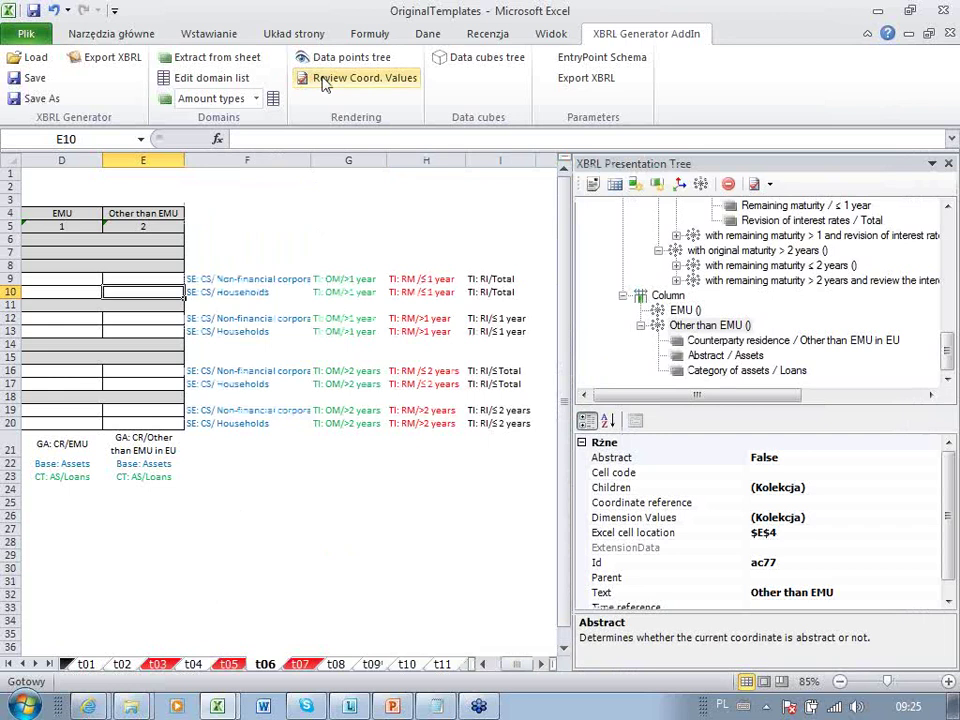
left_click(478, 57)
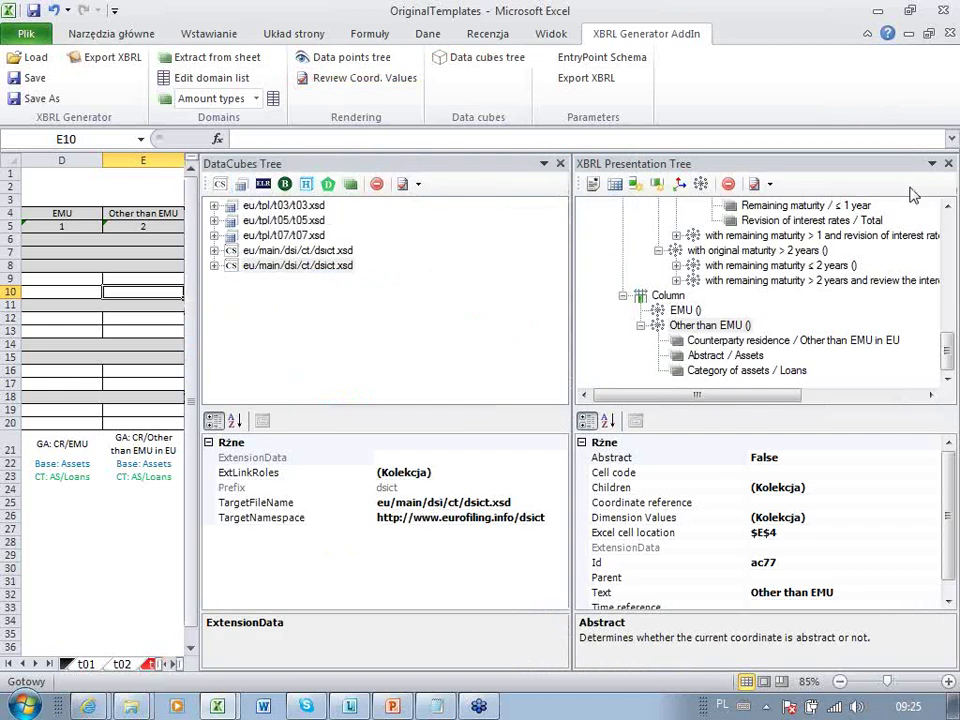
Delete the eu/tpl/t05/t05.xsd statement cube from the data cubes tree
left_click_drag(949, 354, 948, 279)
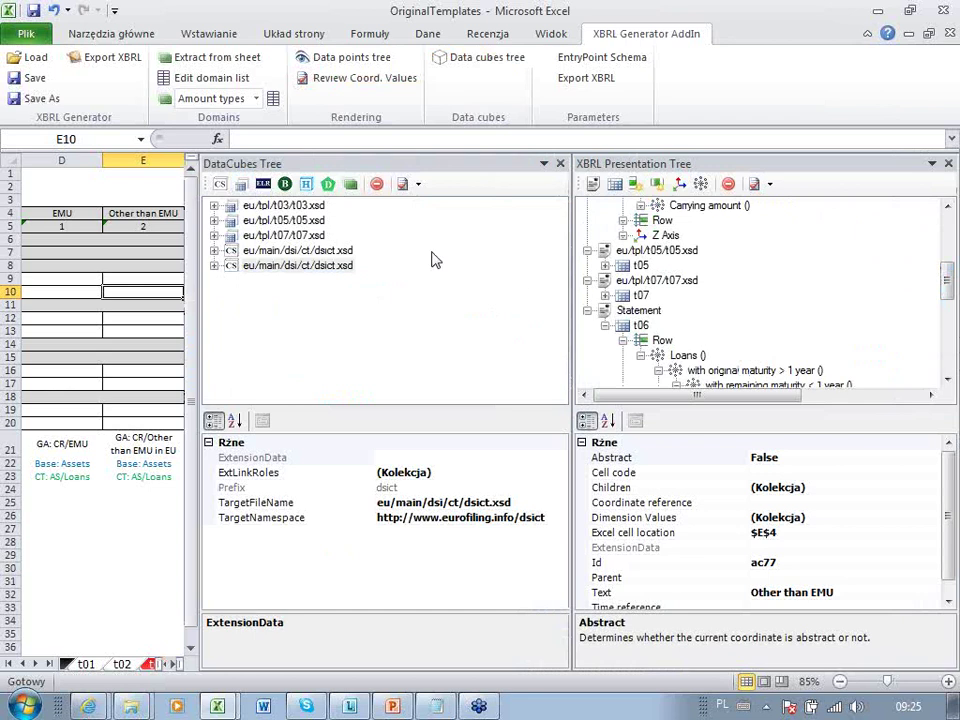
right_click(254, 222)
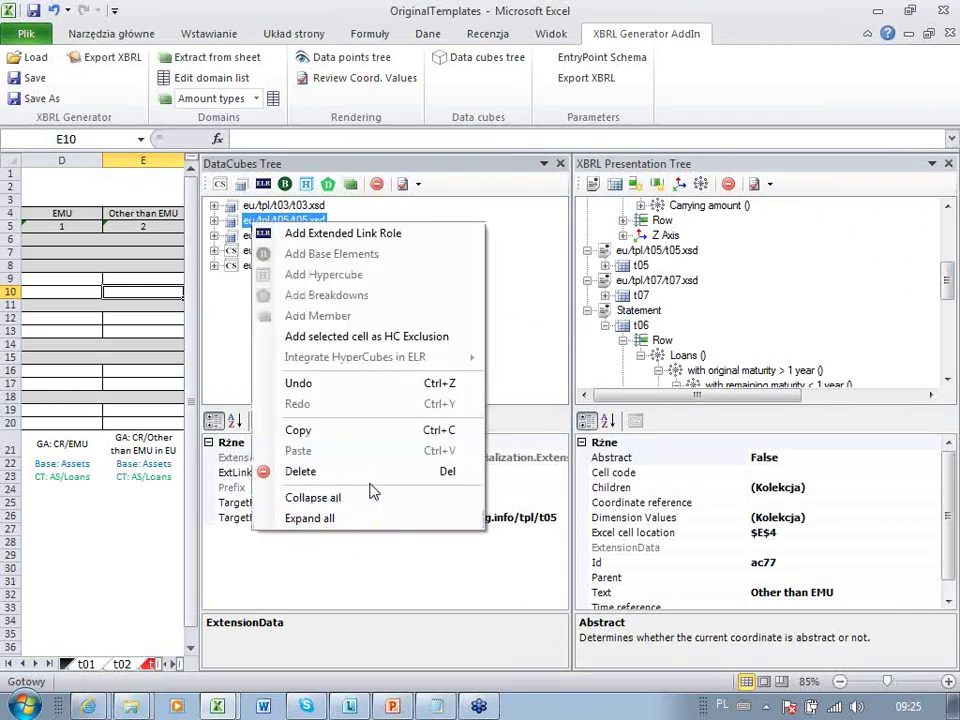
left_click(362, 477)
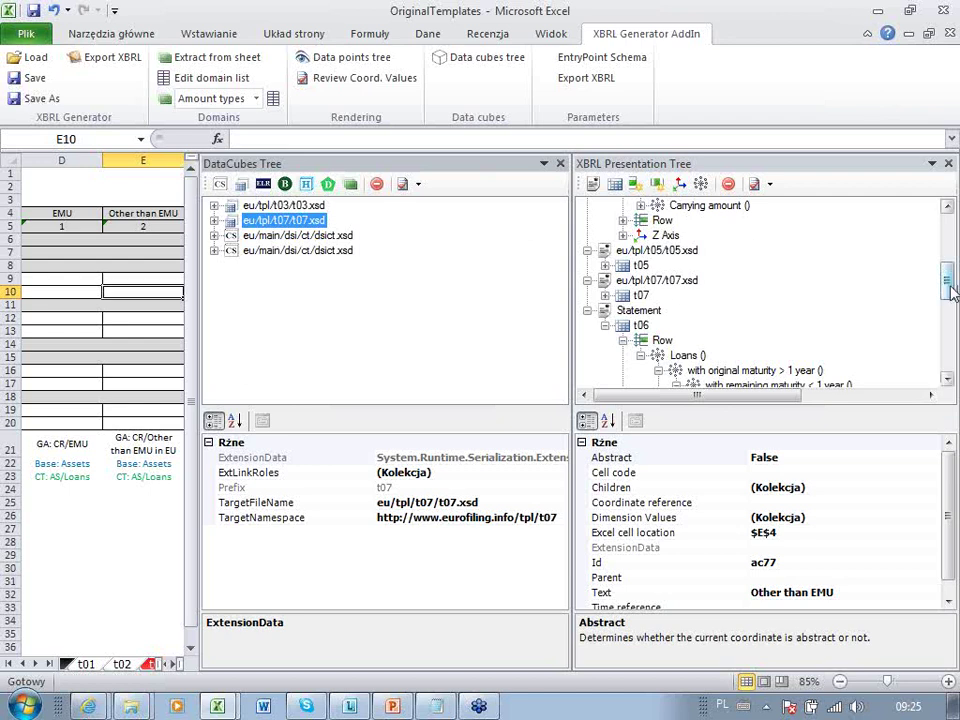
Delete the Statement schema containing table t06 from the XBRL presentation tree
mouse_move(950, 284)
left_mouse_down()
mouse_move(949, 215)
mouse_move(955, 356)
mouse_move(953, 283)
left_mouse_up()
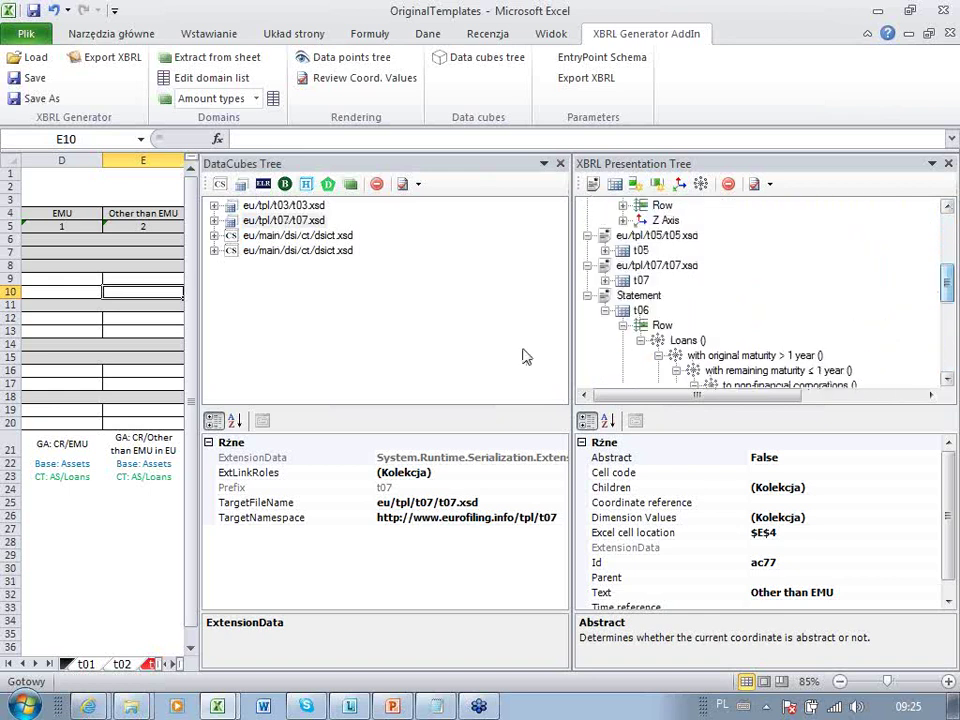
left_click(587, 296)
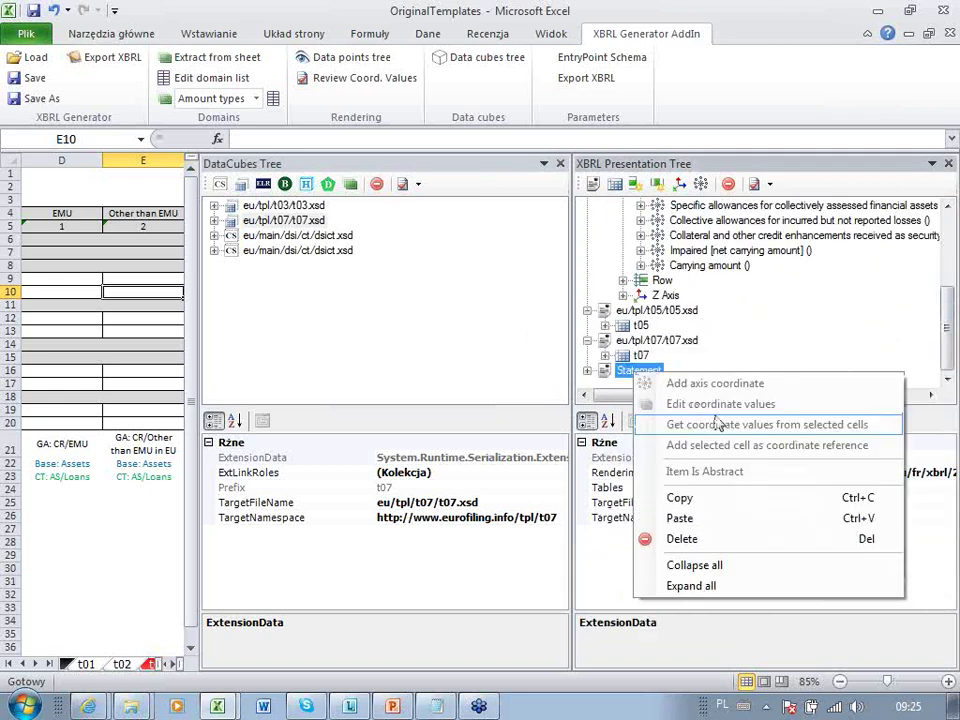
left_click(724, 545)
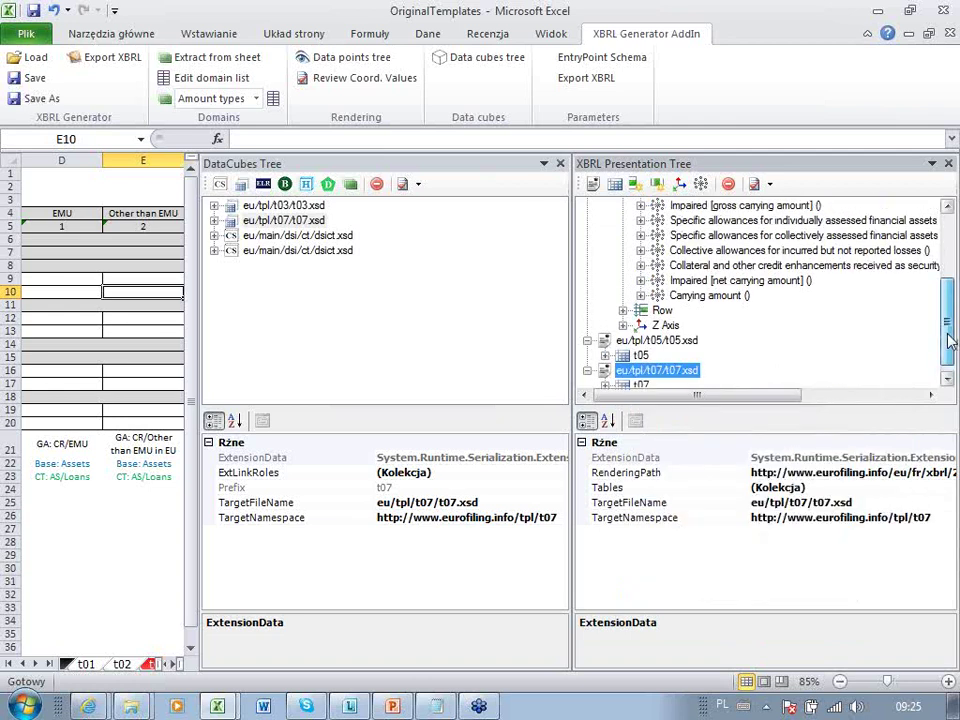
Check which tables can be chosen for a new statement cube, and dismiss the table selection without adding one
left_click_drag(949, 341, 936, 257)
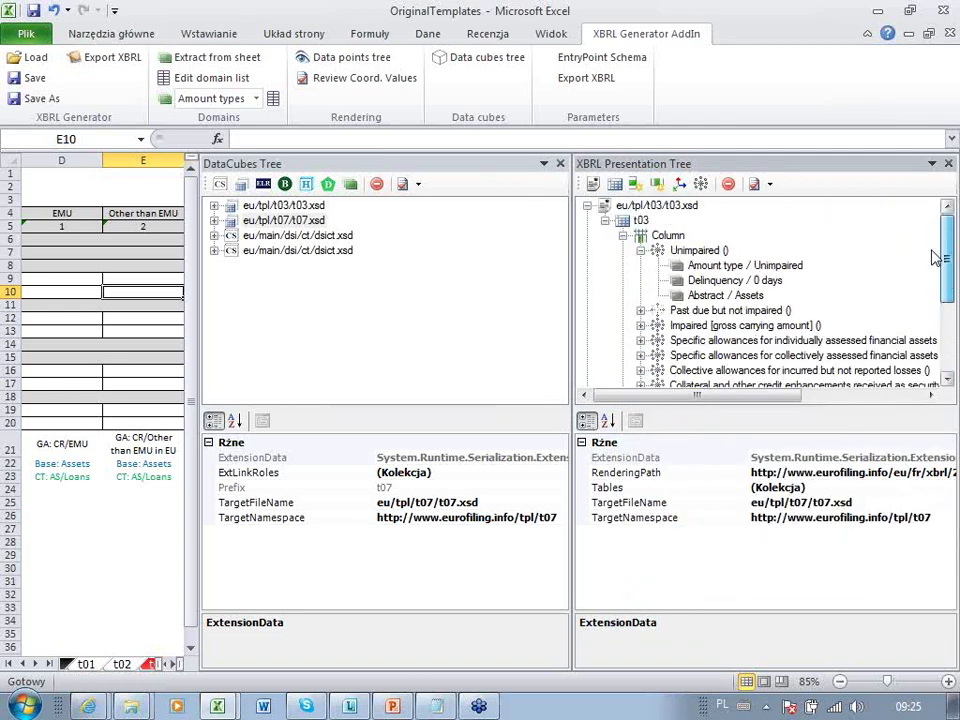
left_click(241, 188)
left_click(328, 358)
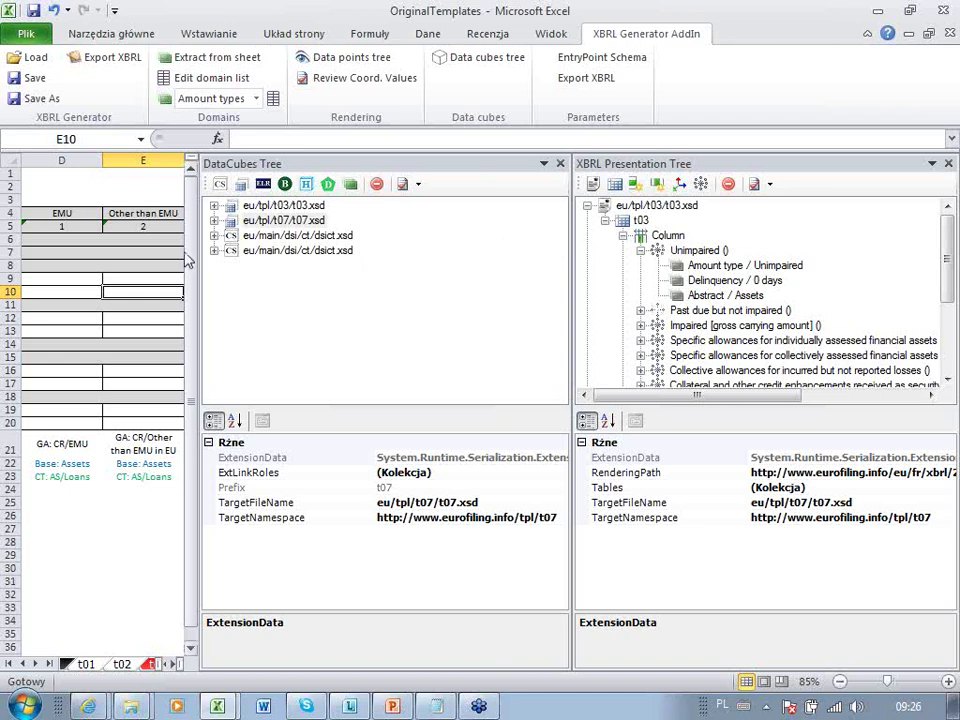
left_click(241, 184)
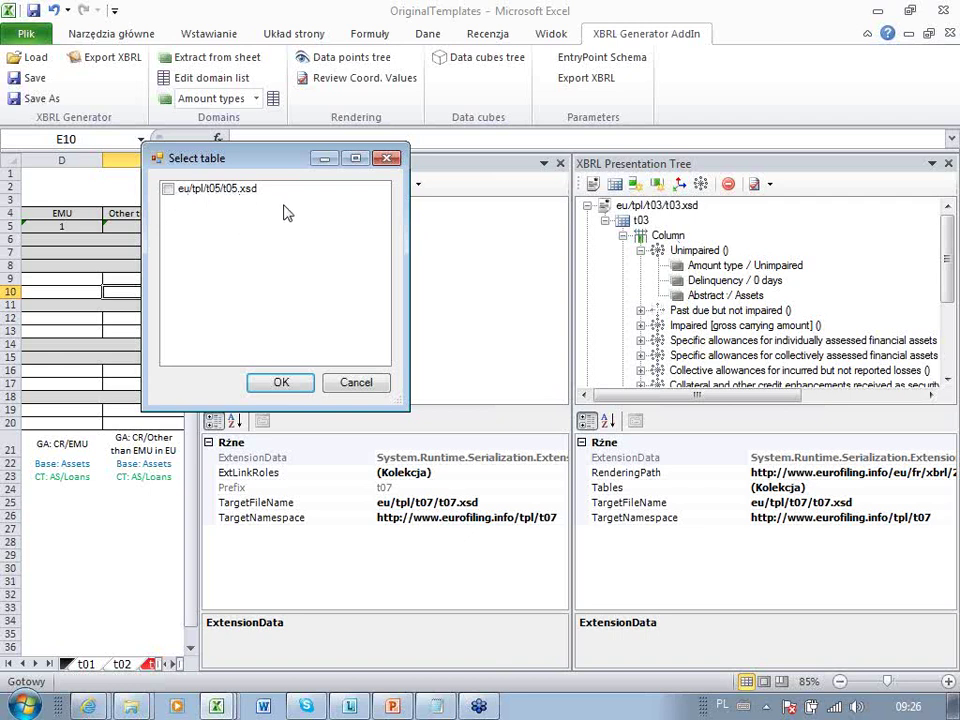
left_click(356, 383)
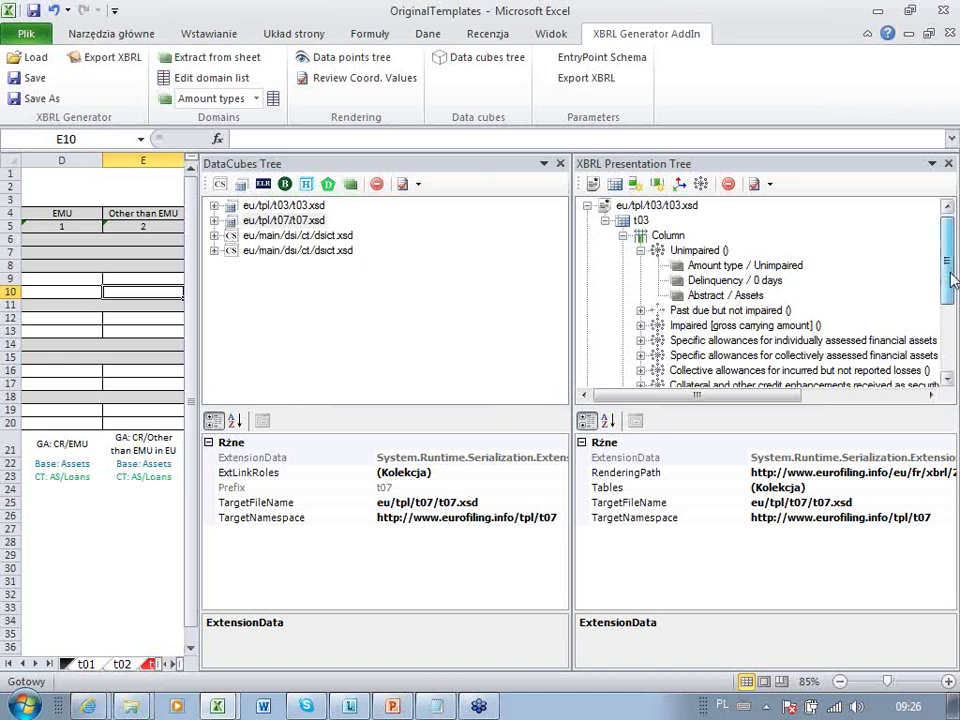
Delete the eu/tpl/t03/t03.xsd statement cube from the data cubes tree
mouse_move(947, 266)
left_mouse_down()
mouse_move(947, 274)
mouse_move(946, 266)
left_mouse_up()
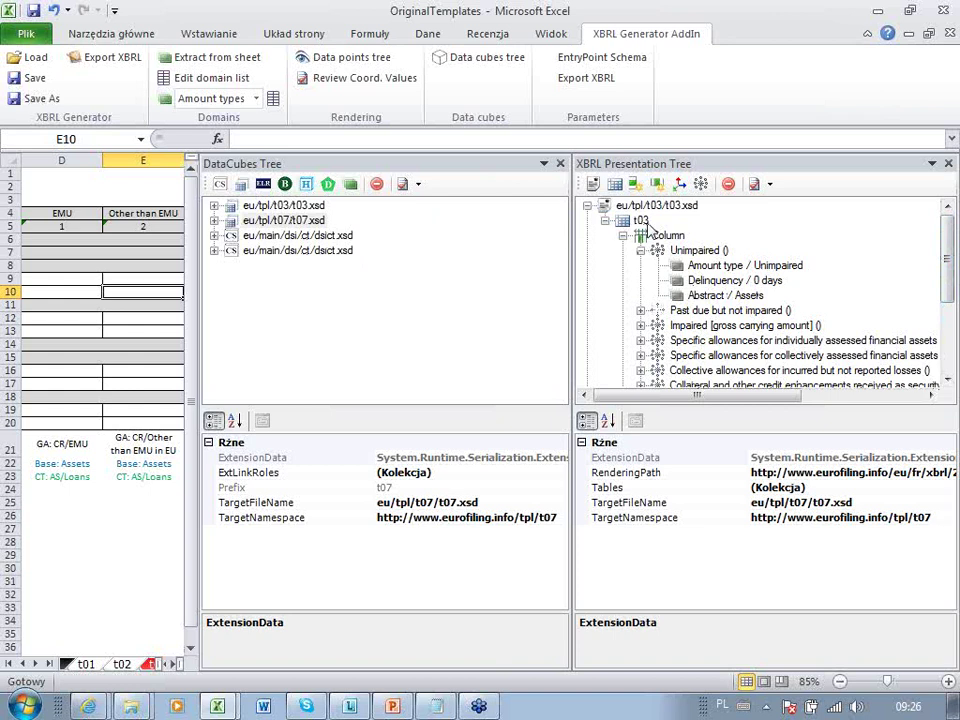
left_click(283, 205)
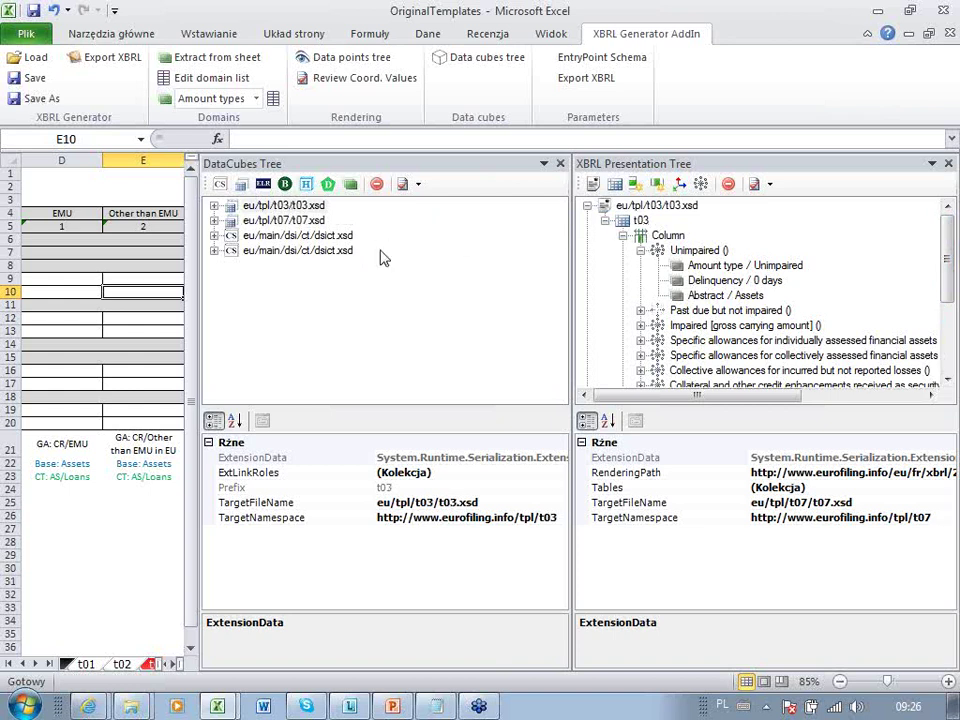
right_click(295, 213)
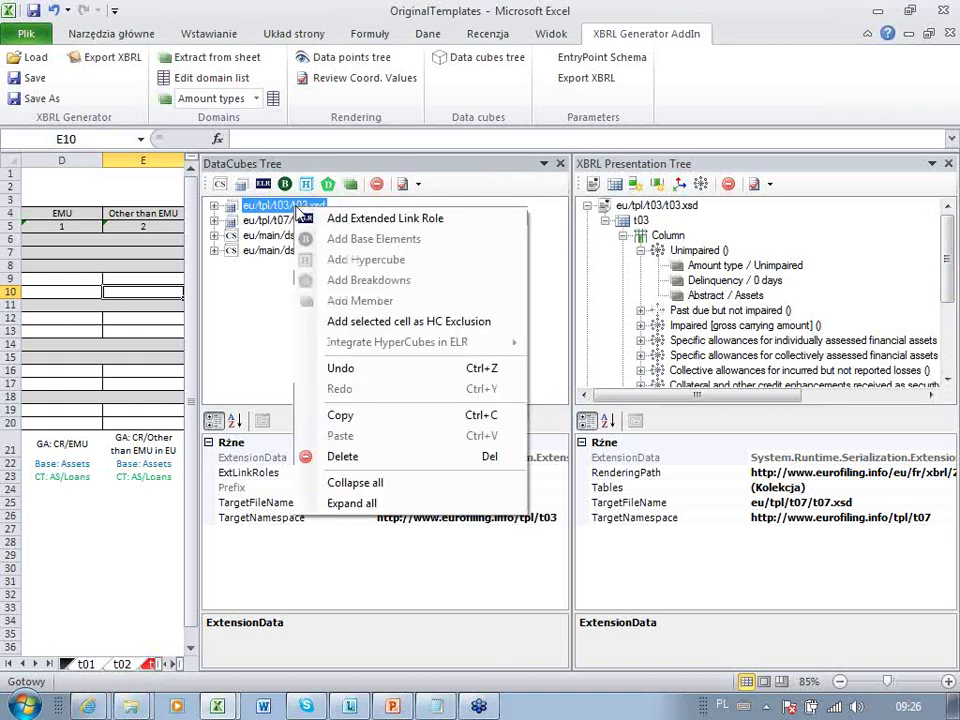
left_click(321, 457)
Add a new statement cube for the eu/tpl/t05/t05.xsd table
left_click(218, 184)
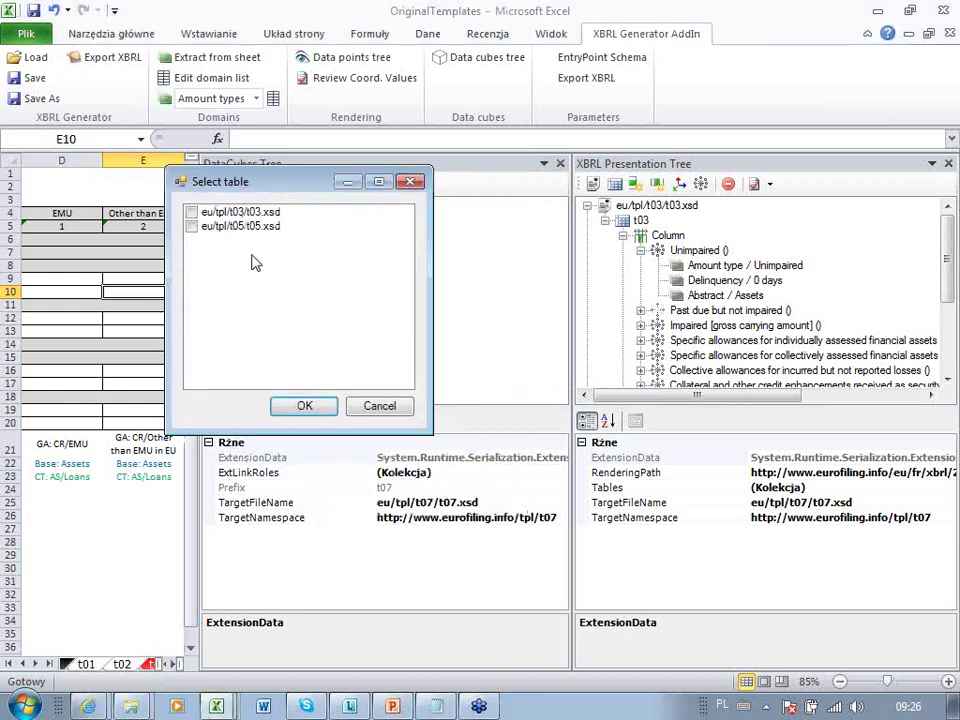
left_click(200, 228)
left_click(192, 227)
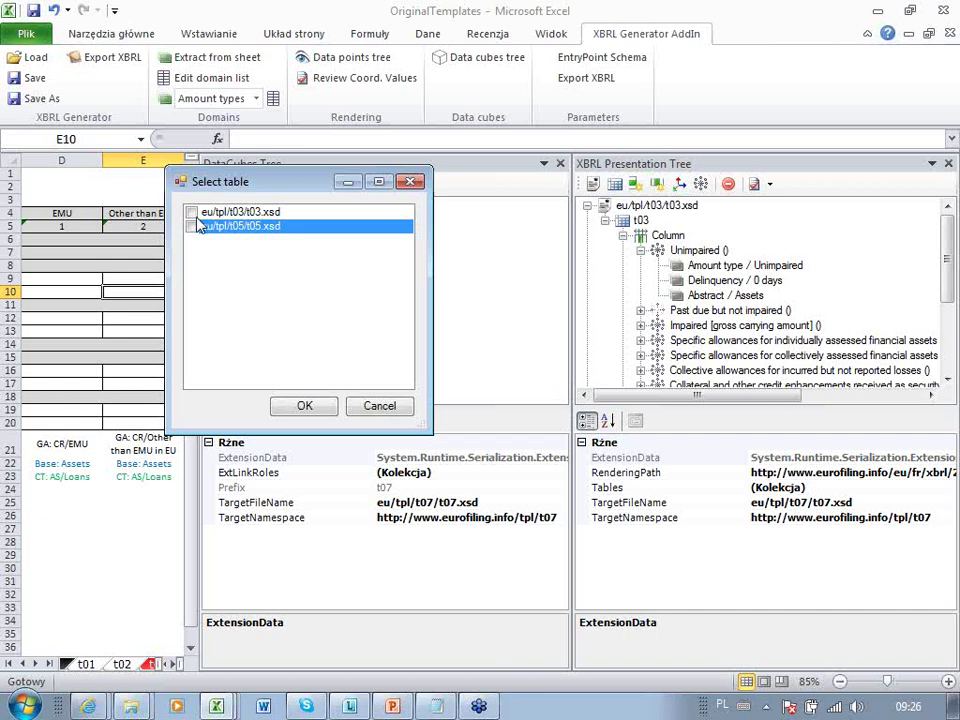
left_click(313, 410)
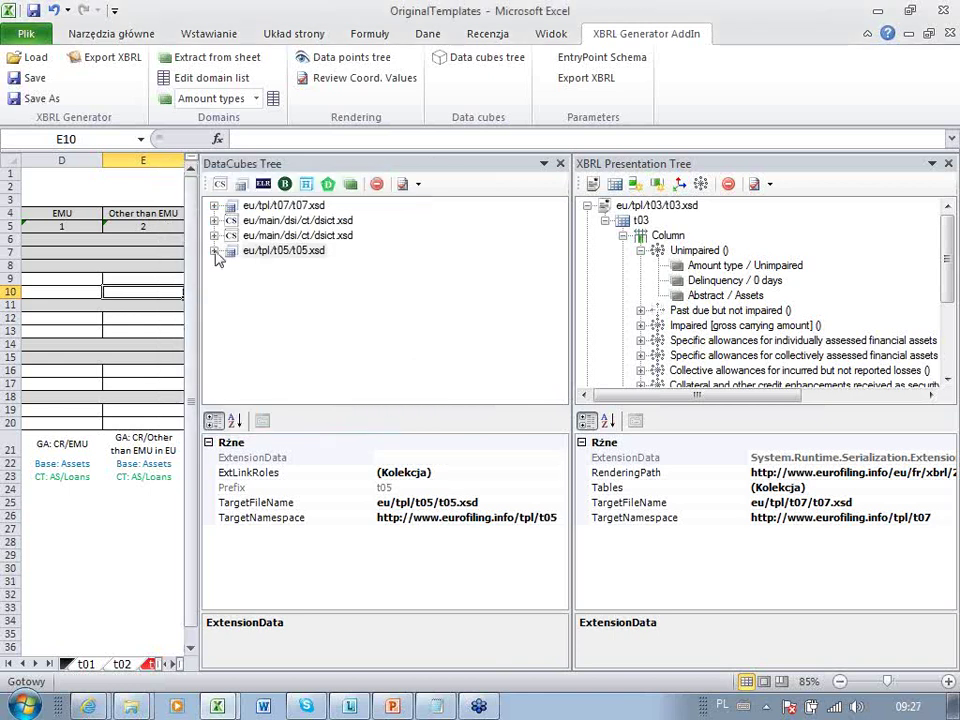
Examine the extended link roles of the eu/tpl/t05/t05.xsd cube and the breakdowns in the sc_01 hypercube
left_click(214, 251)
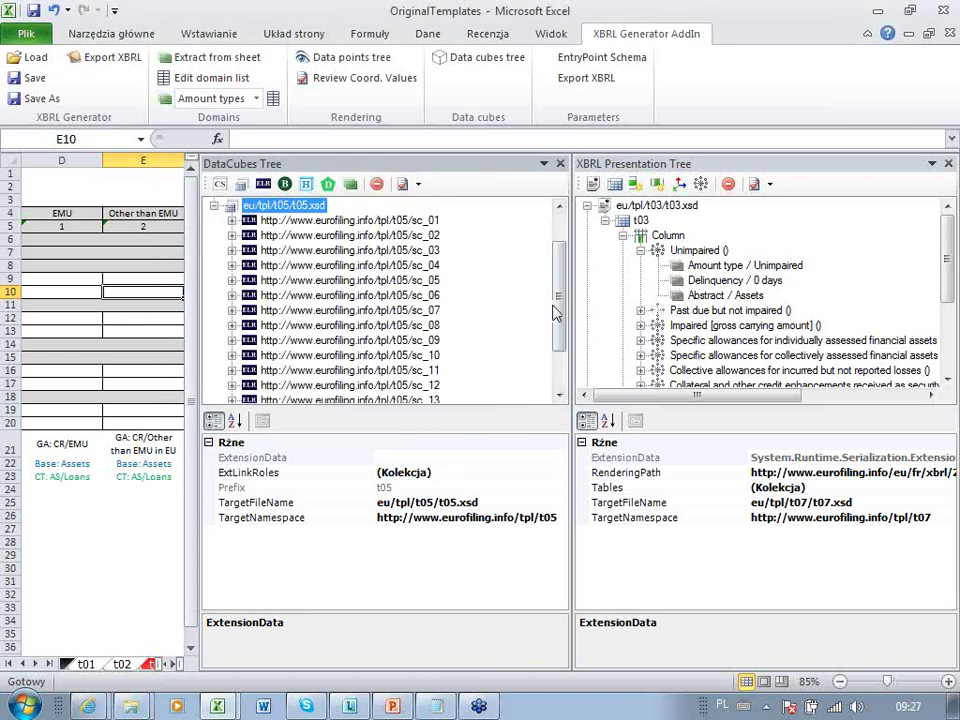
left_click_drag(559, 300, 512, 300)
left_click(232, 250)
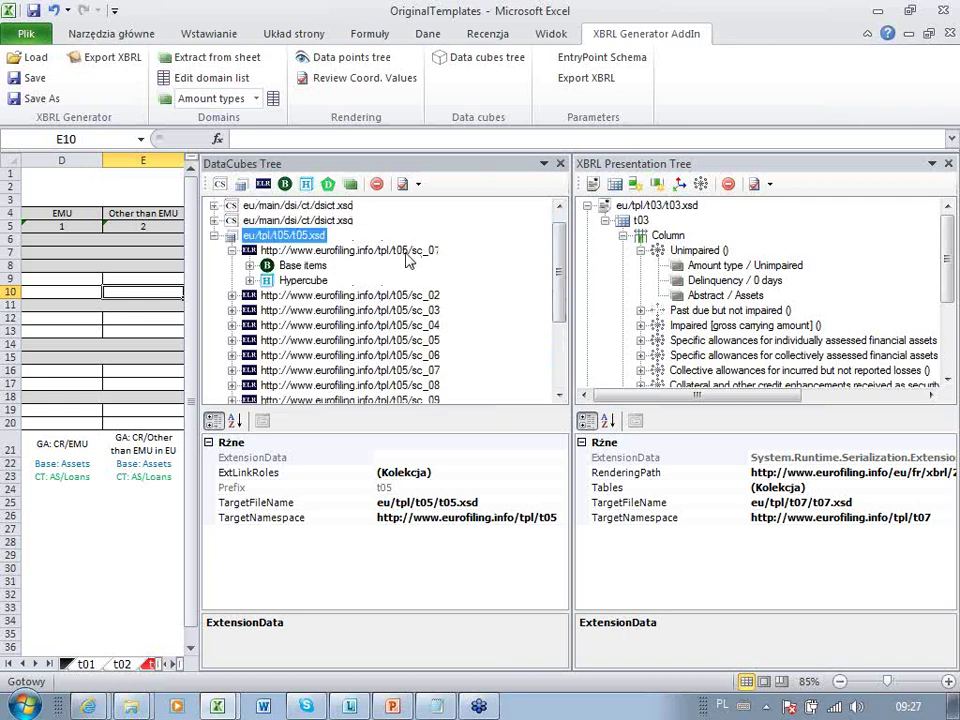
left_click(250, 281)
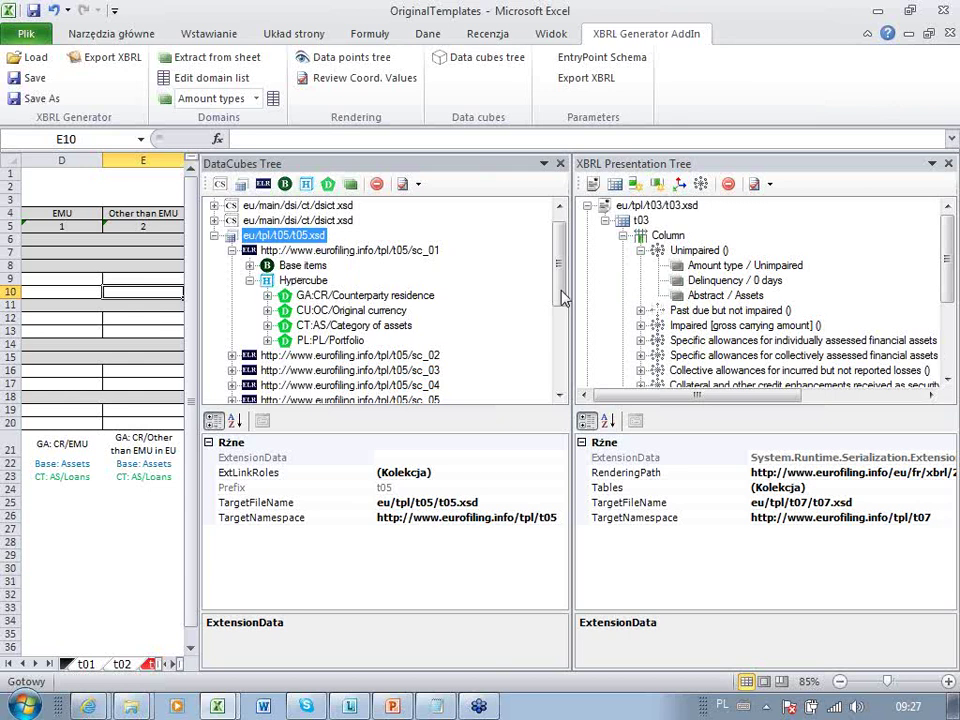
mouse_move(560, 300)
left_mouse_down()
mouse_move(566, 324)
mouse_move(560, 285)
left_mouse_up()
left_click(249, 296)
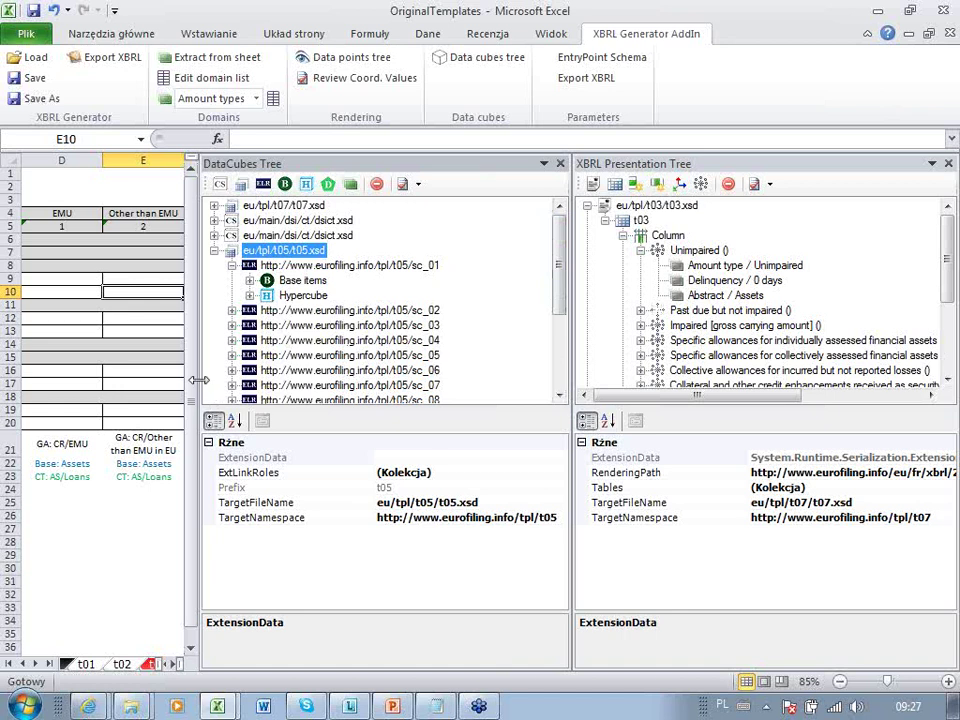
Widen the worksheet area and review the dimension annotations beside row 10 of table t06
left_click(199, 379)
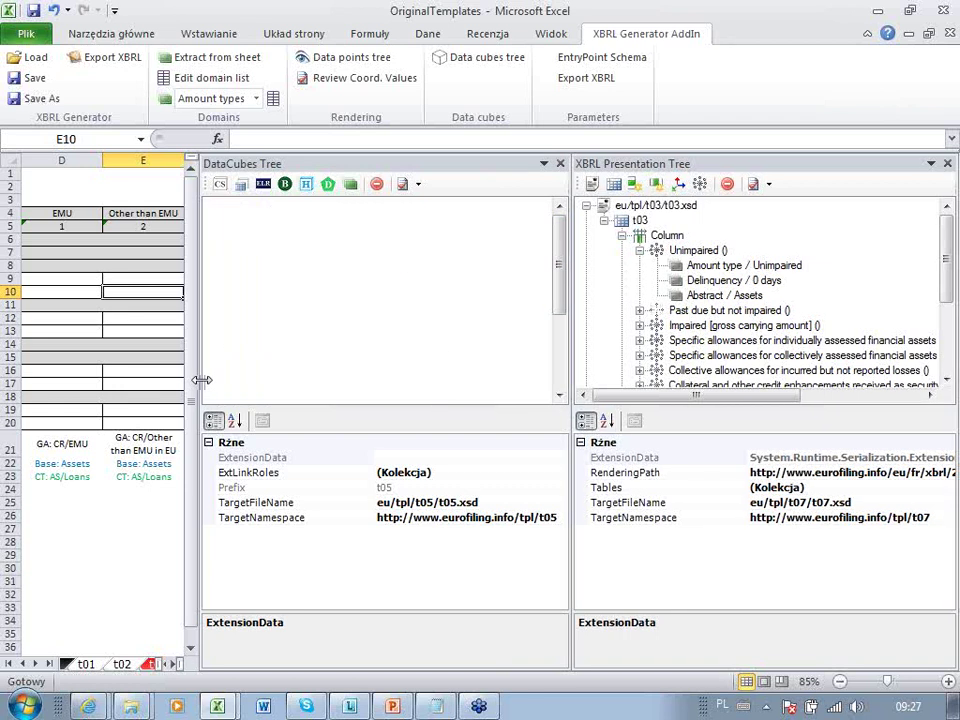
left_click_drag(199, 379, 497, 380)
left_click(313, 292)
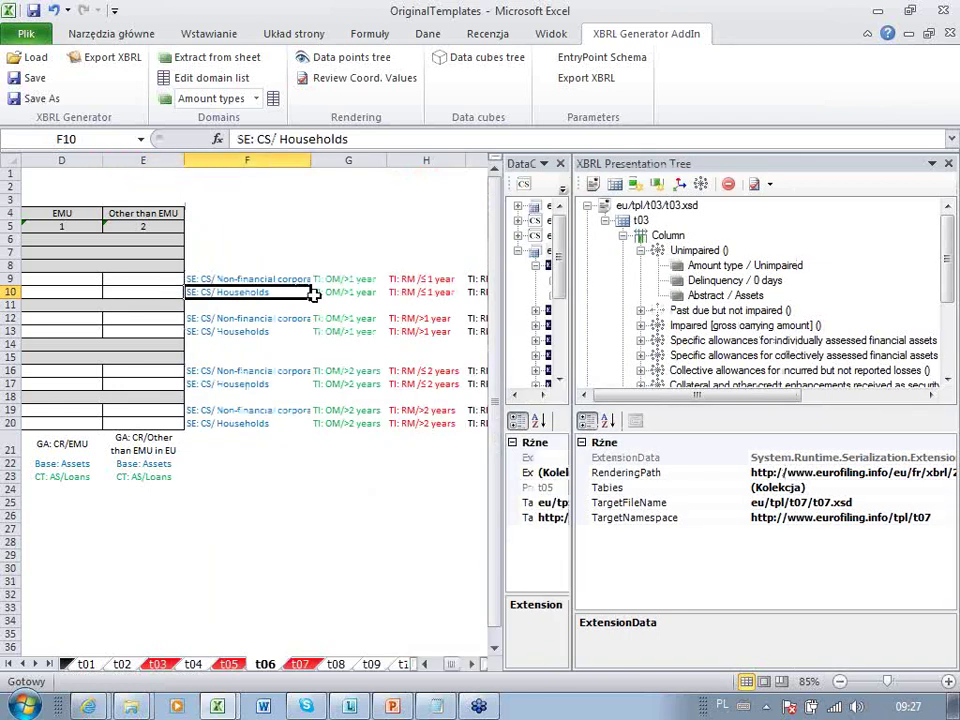
key("Right")
key("Right")
key("Right")
key("Left")
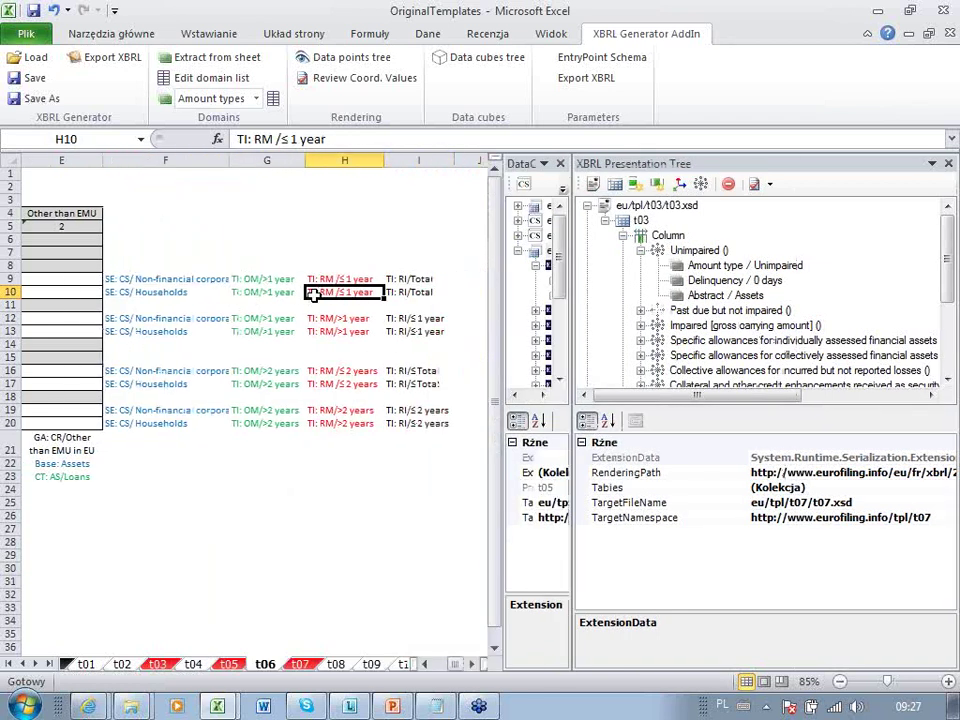
key("Left")
key("Left")
key("Left")
key("Left")
key("Down")
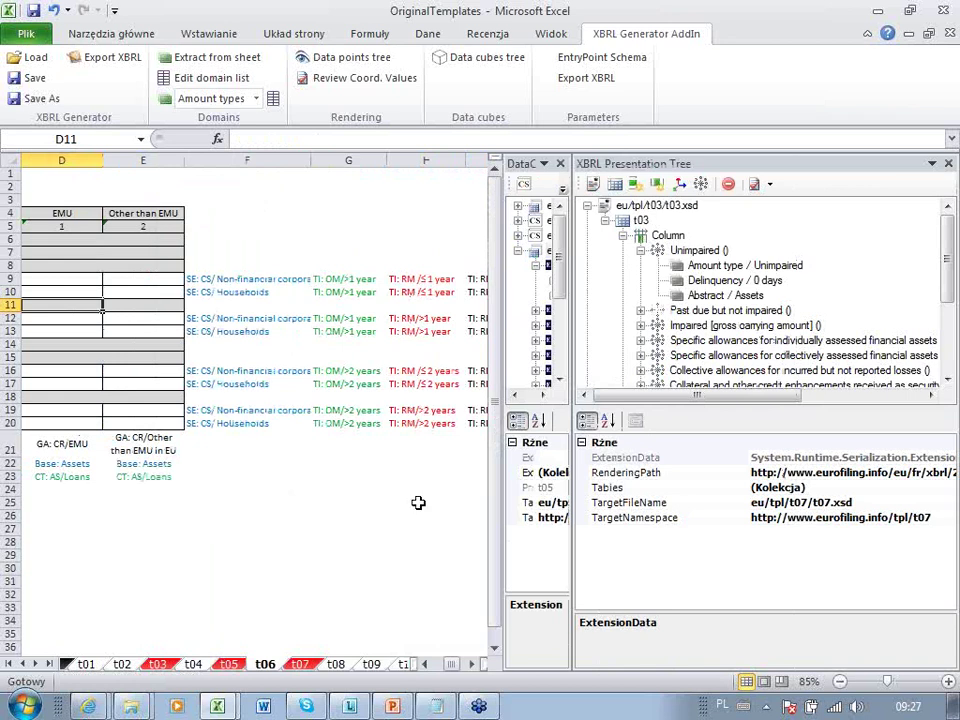
Go to the t05 sheet and review the category and portfolio annotations beside row 27 of the second table
left_click(230, 664)
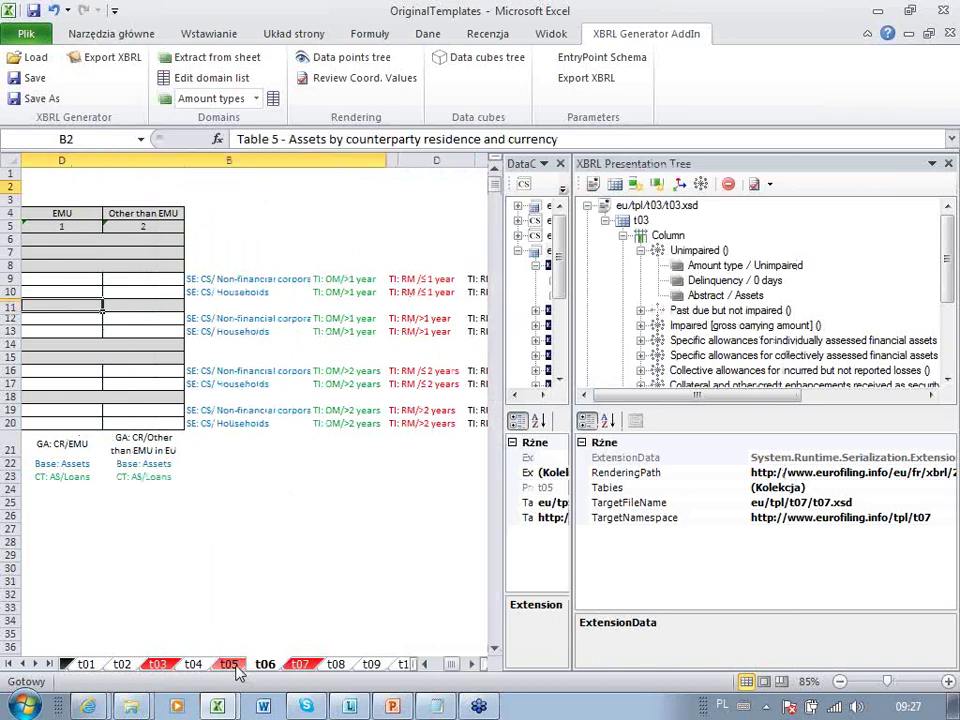
key("Right")
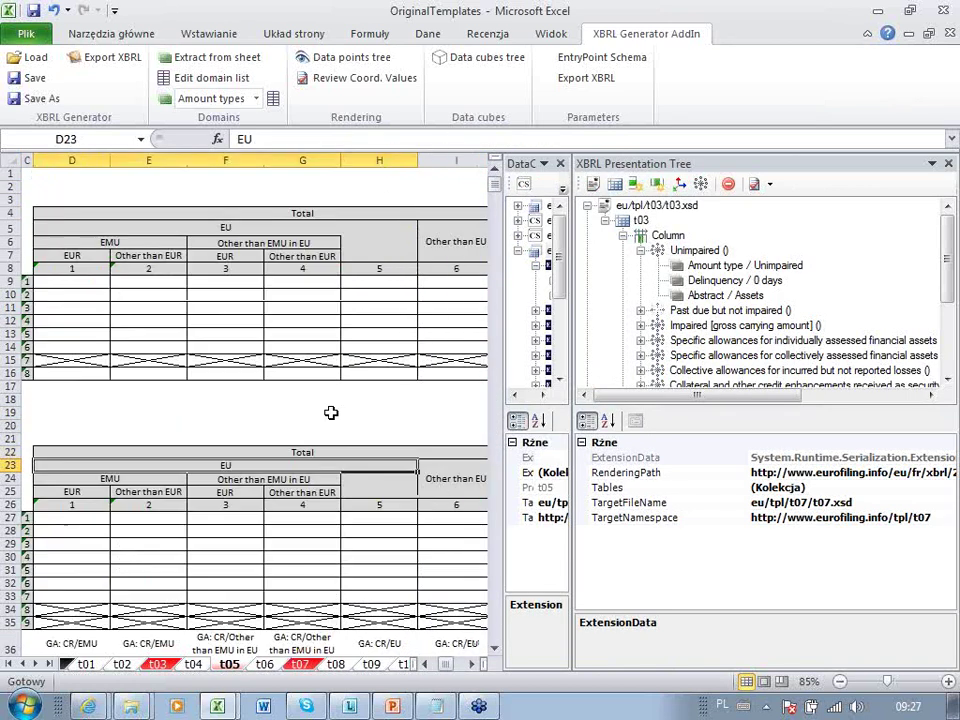
key("Right")
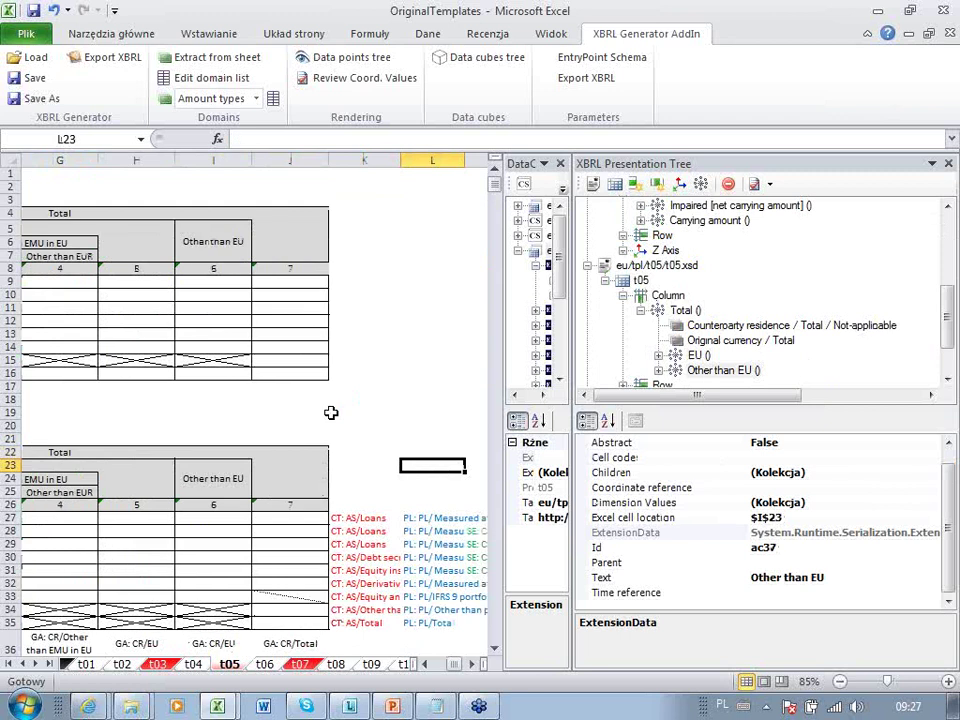
key("Right")
key("Right")
key("Right")
key("Right")
key("Right")
key("Right")
key("Right")
key("Right")
key("Right")
key("Down")
key("Down")
key("Left")
key("Left")
key("Down")
key("Down")
key("Left")
key("Left")
key("Left")
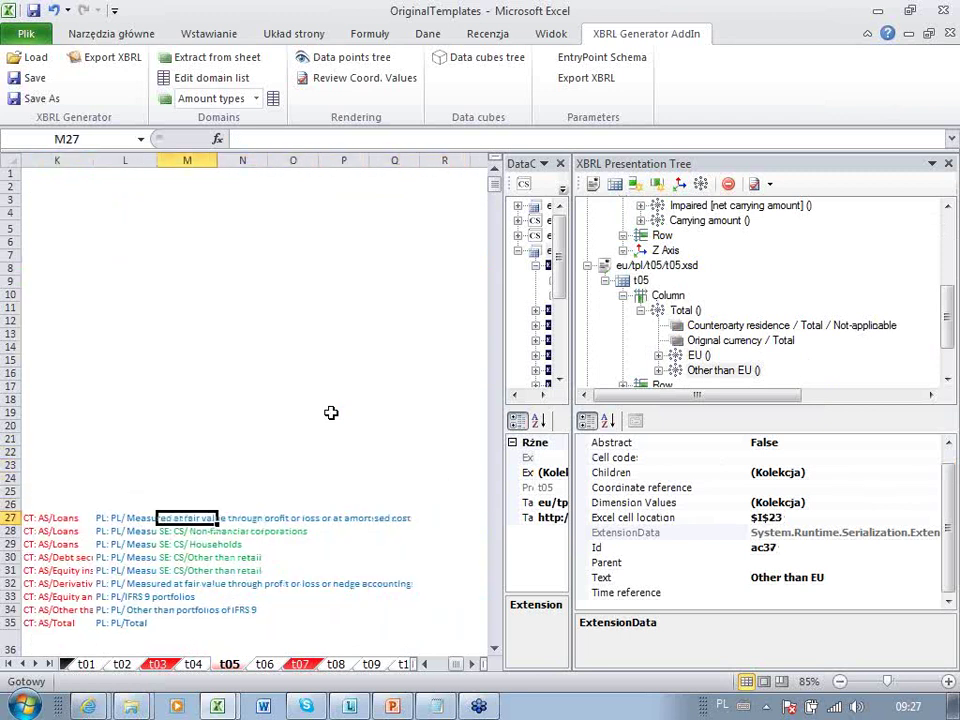
key("Left")
key("Left")
key("Left")
key("Right")
key("Right")
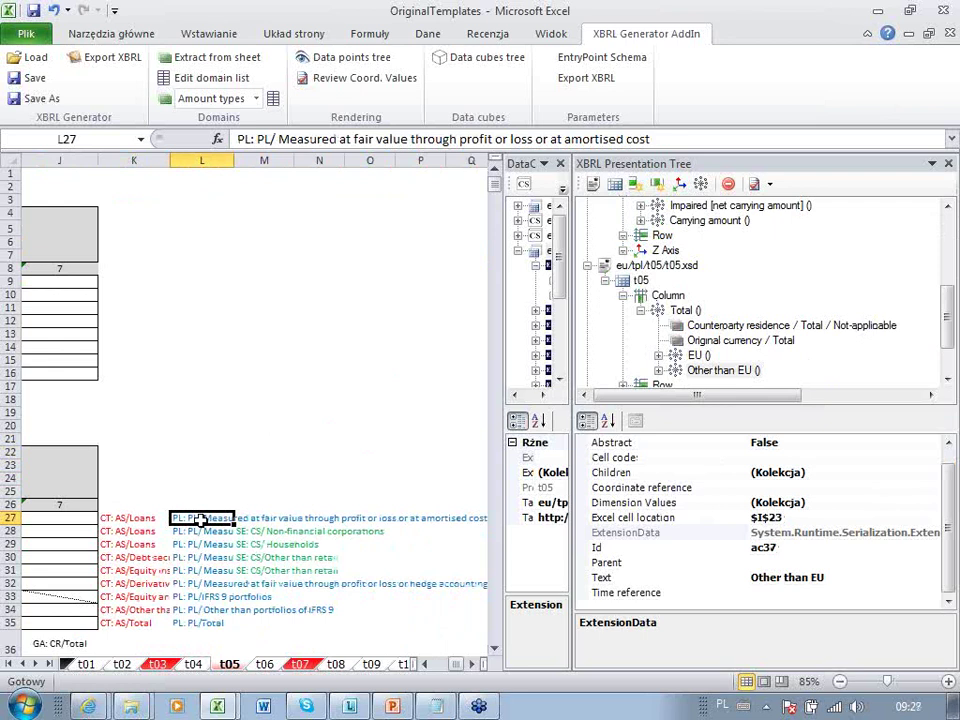
Compare the category, portfolio and counterparty sector annotations assigned to row 28 of table t05
left_click(145, 531)
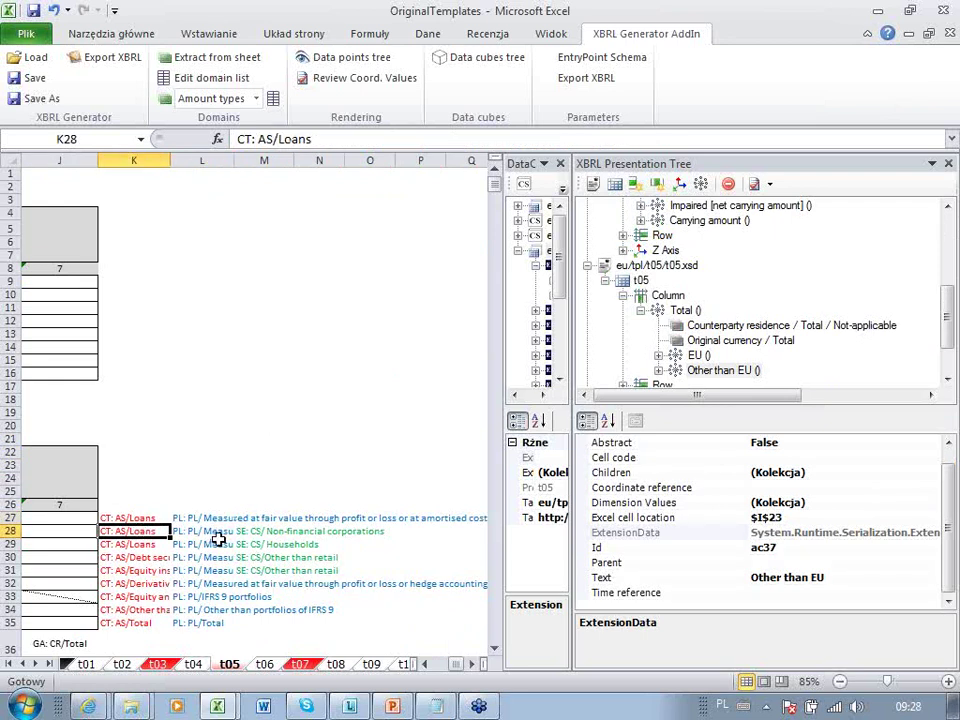
left_click(210, 531)
left_click(268, 531)
key("Left")
key("Left")
key("Right")
key("Right")
key("Left")
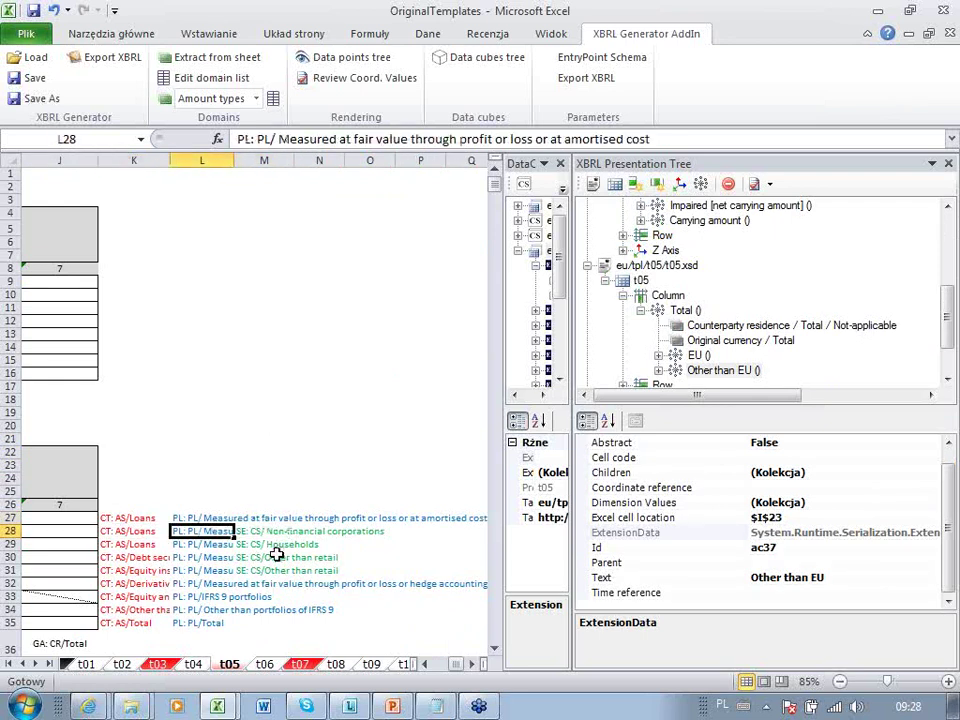
key("Left")
key("Left")
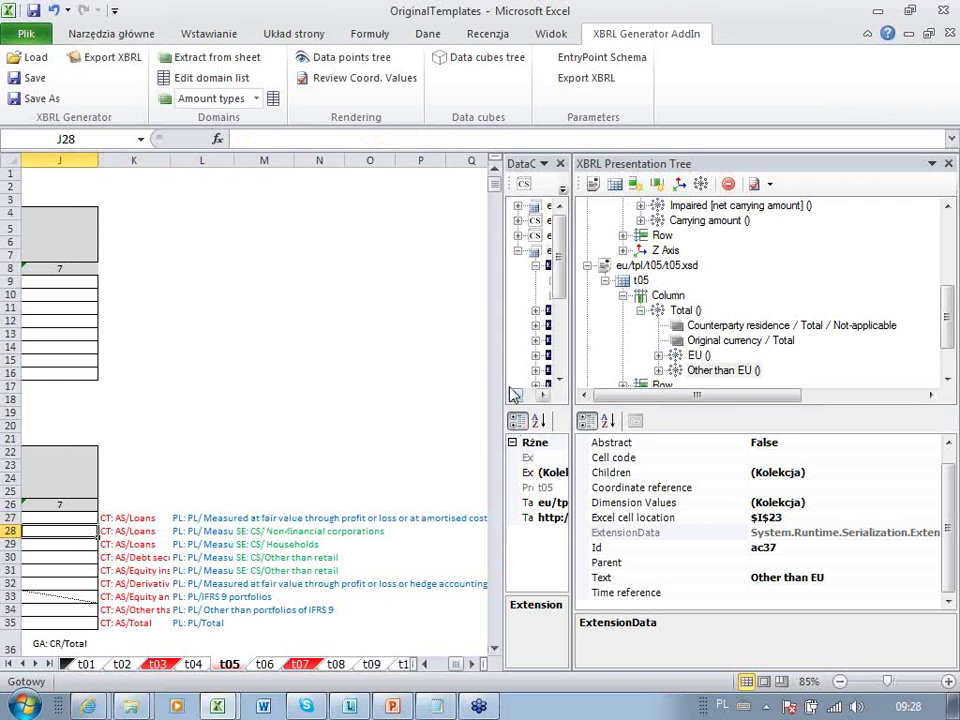
View the properties of the t05 cube's sc_07 extended link role, and make room for the worksheet again
left_click_drag(501, 375, 241, 405)
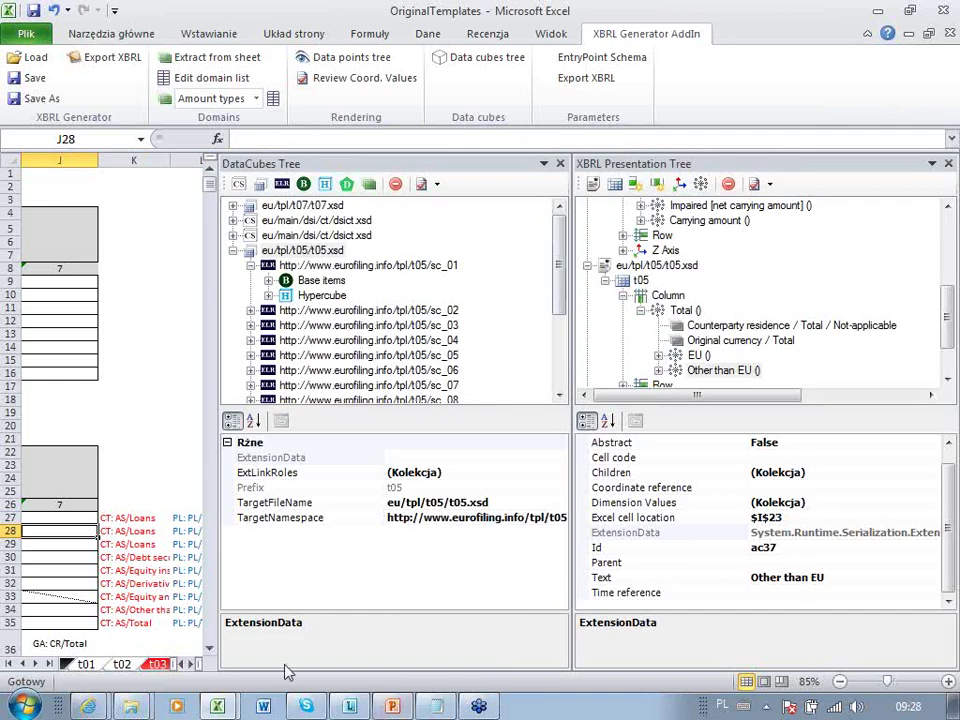
left_click(320, 385)
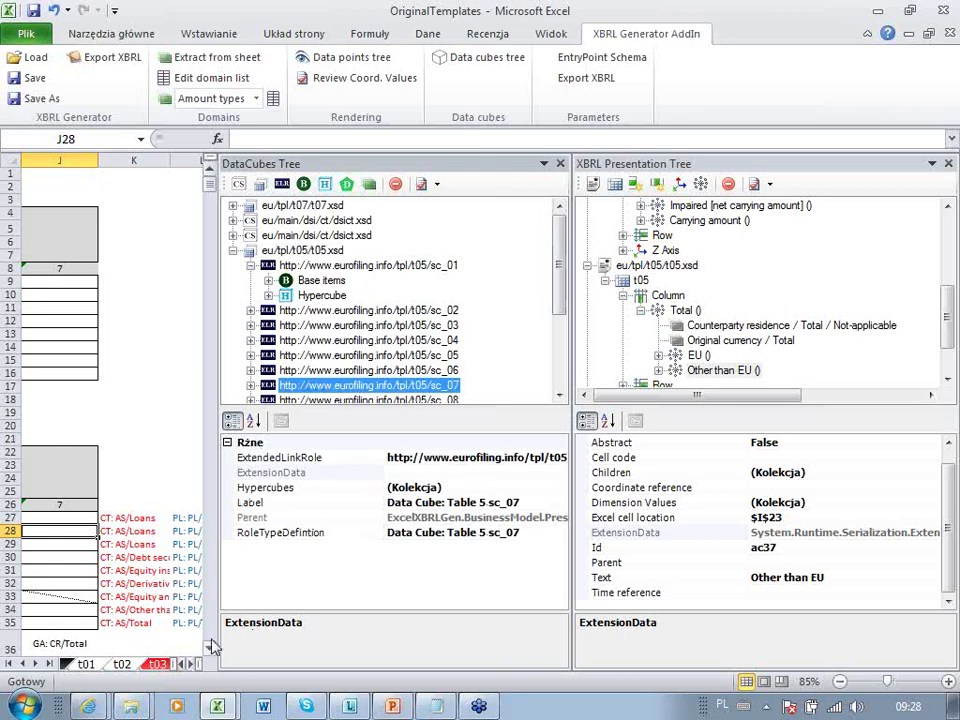
left_click(217, 536)
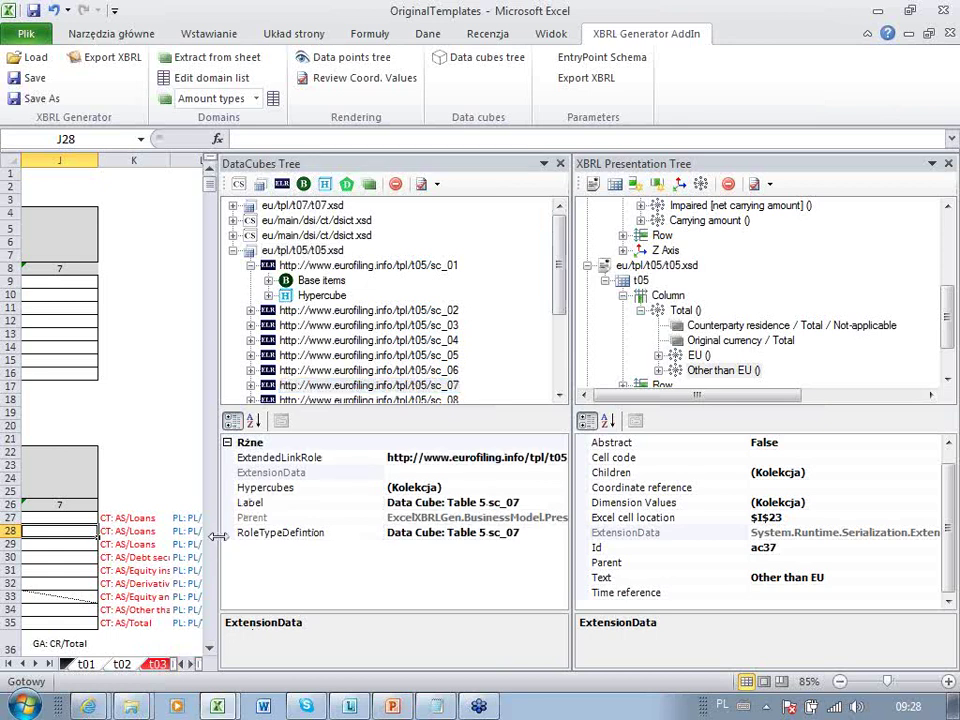
left_click_drag(217, 536, 356, 526)
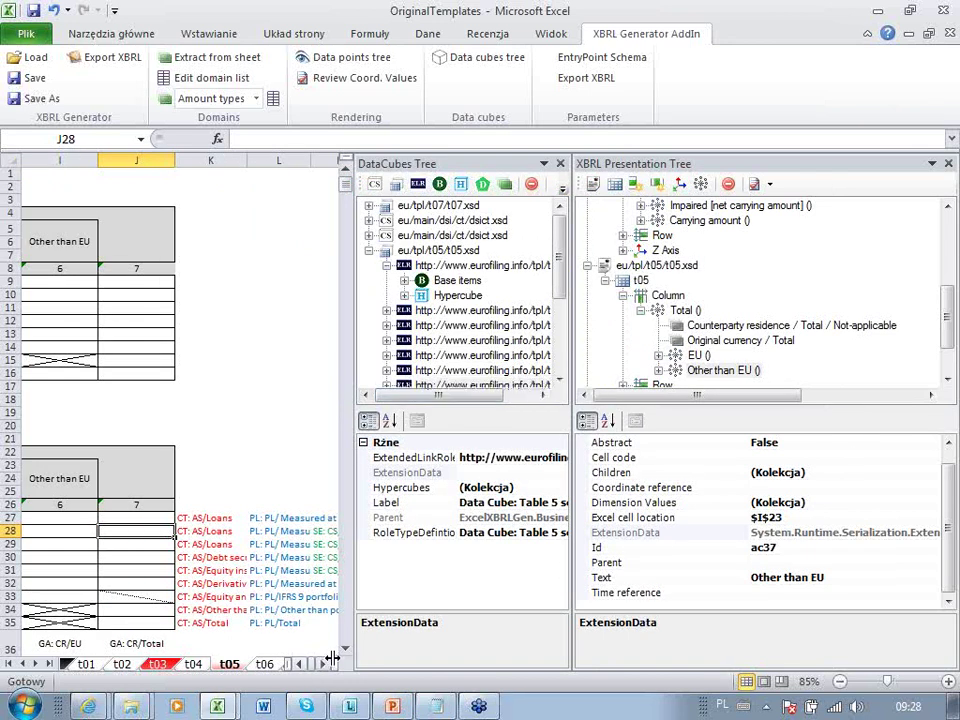
Add the crossed-out cell G34 of table t05 as a hypercube exclusion to the eu/tpl/t05/t05.xsd cube
left_click(148, 474)
key("Left")
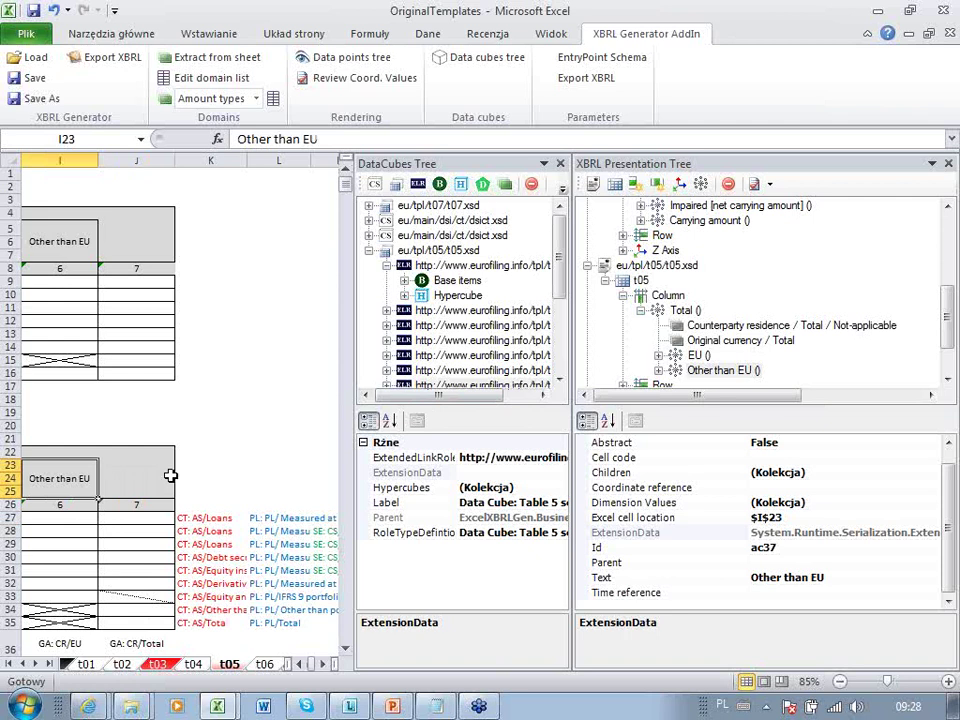
key("Left")
key("Left")
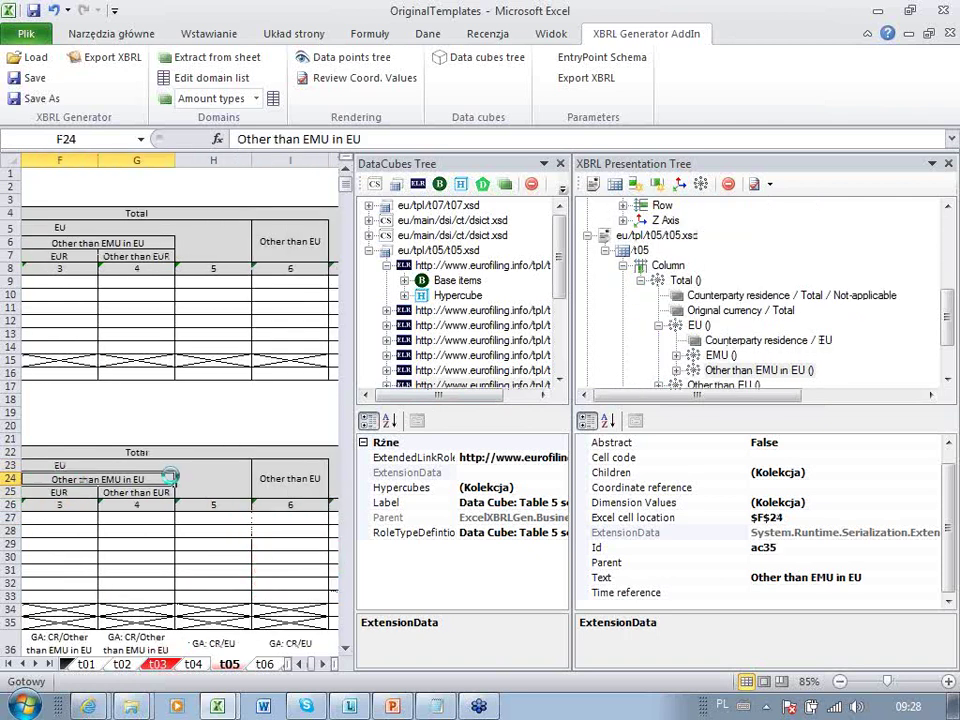
key("Down")
key("Right")
key("Down")
key("Down")
key("Down")
key("Down")
key("Down")
key("Down")
key("Down")
key("Down")
key("Down")
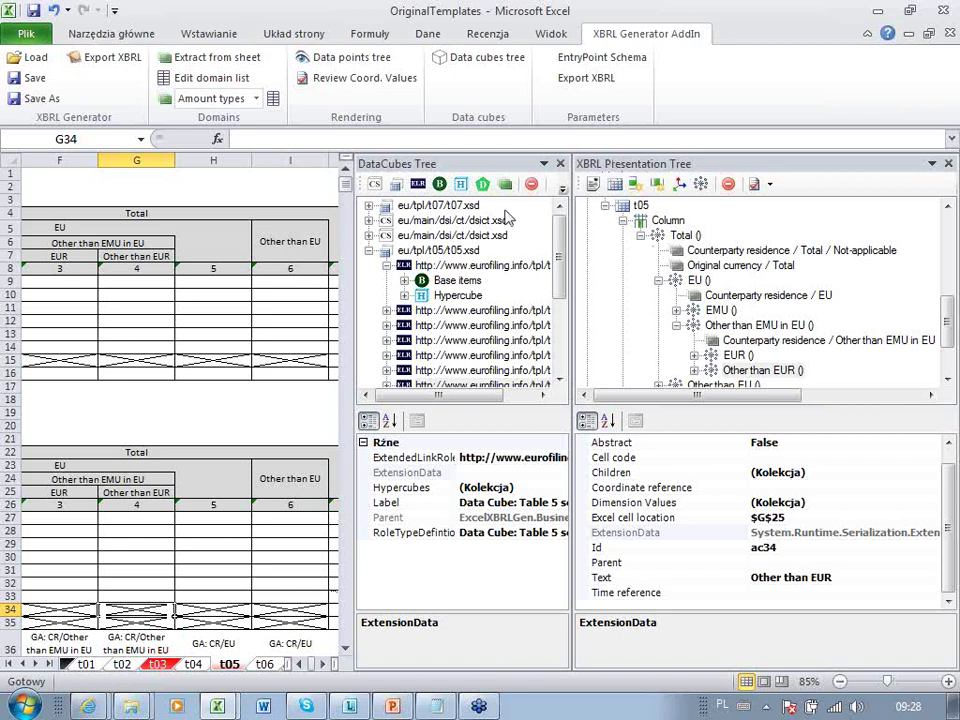
left_click(440, 252)
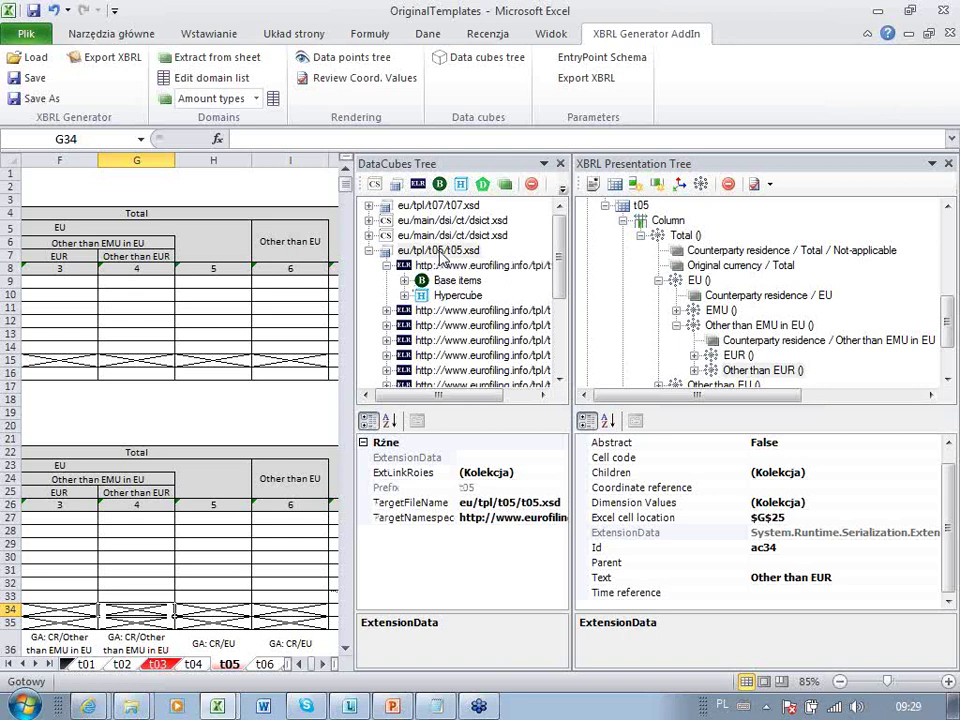
right_click(441, 253)
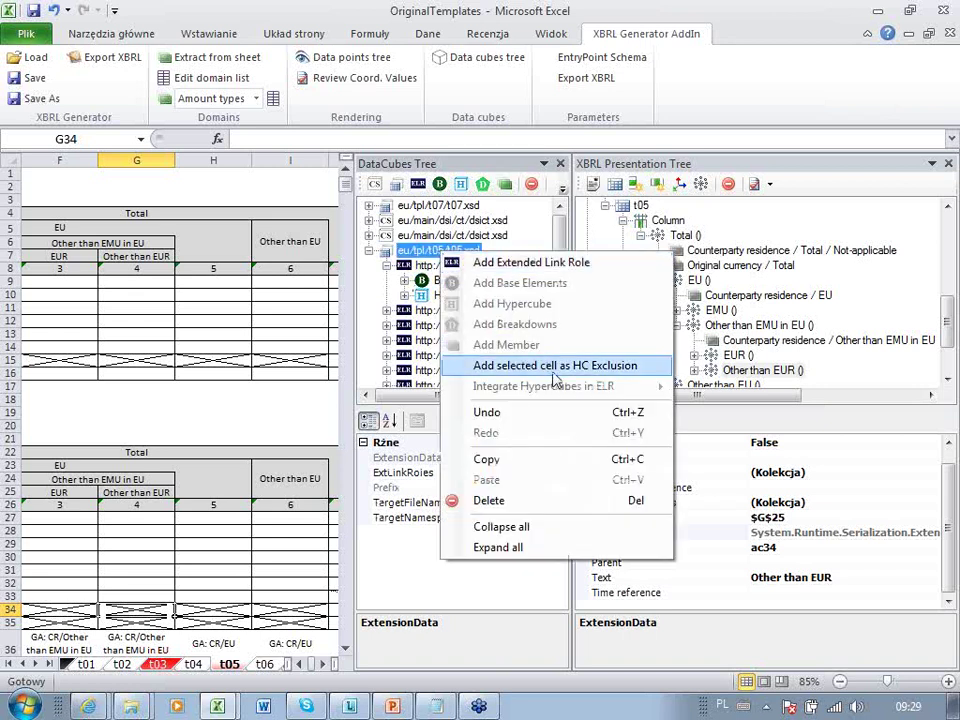
left_click(640, 370)
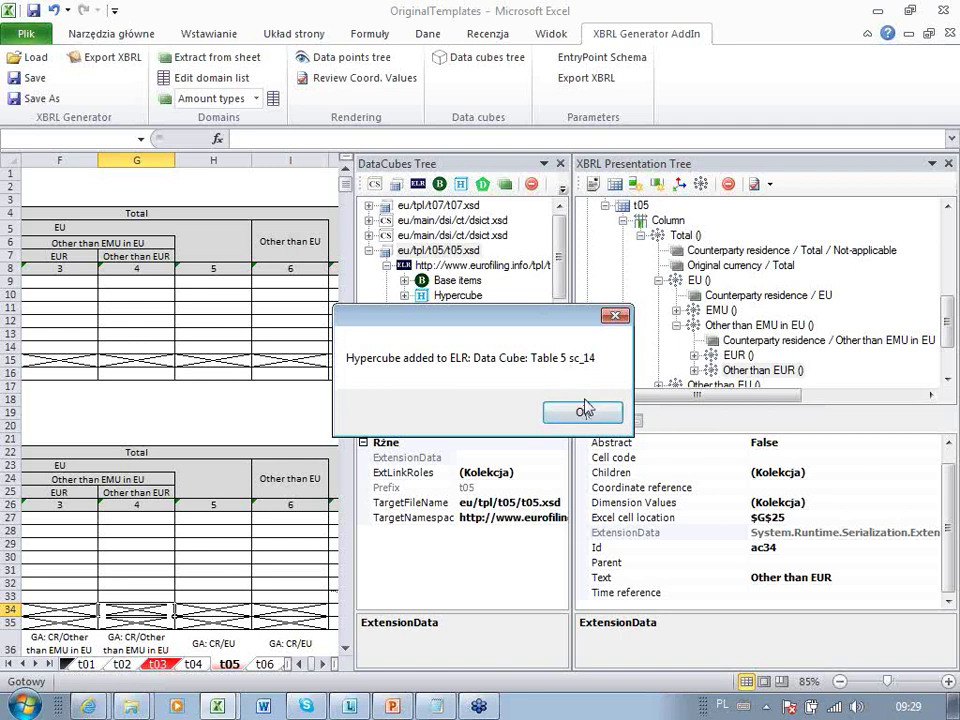
left_click(585, 411)
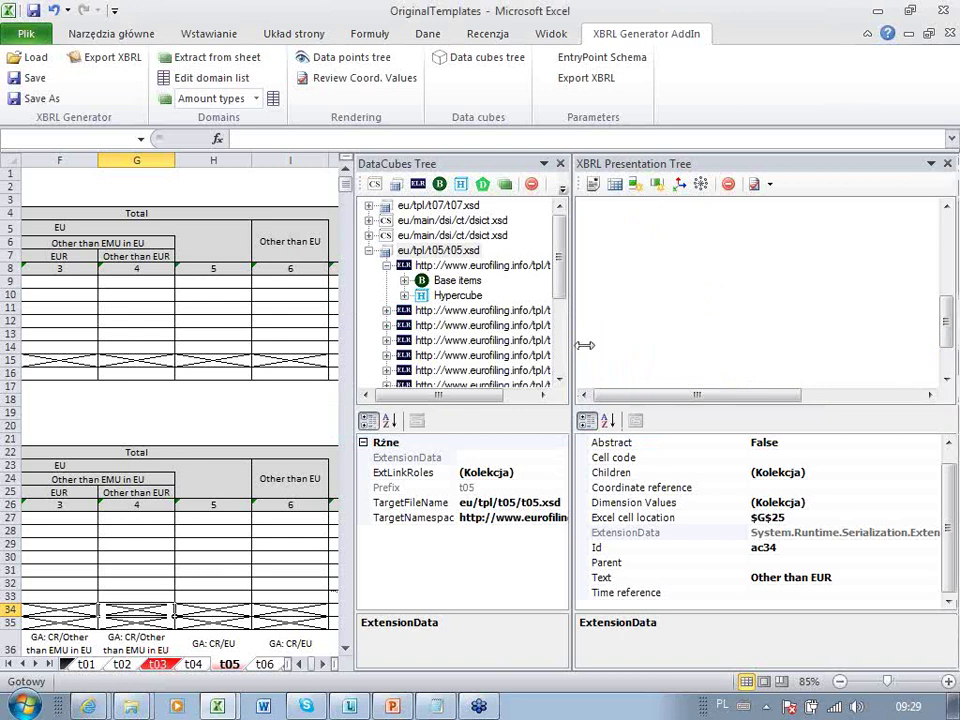
Make room for the data cubes tree and examine the dimensions of the hypercube exclusion under the t05 cube's sc_14 extended link role
left_click_drag(608, 342, 671, 361)
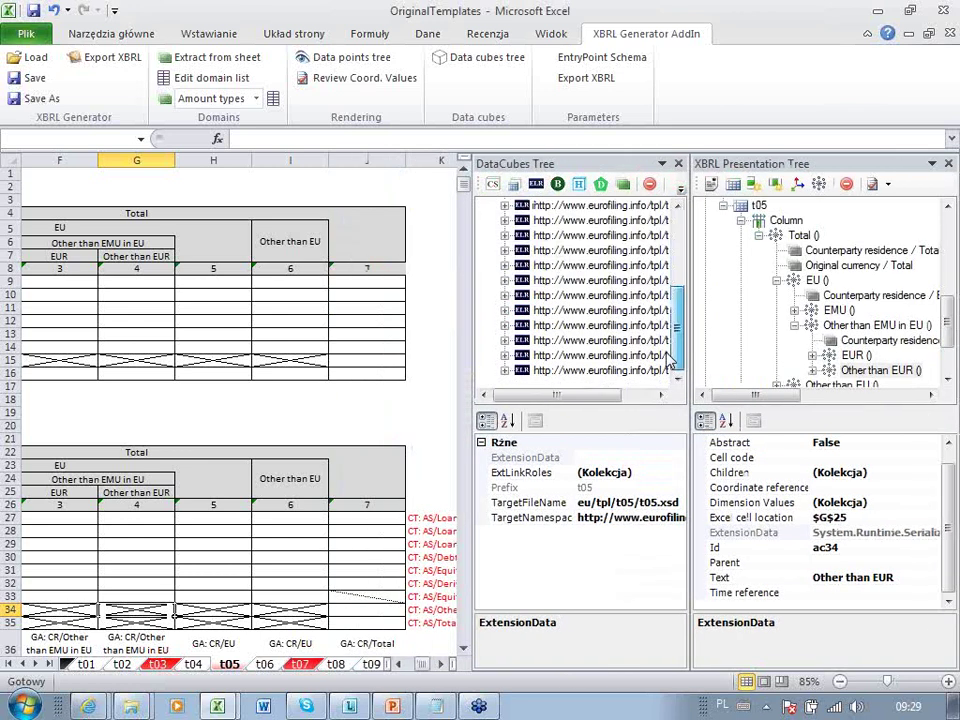
left_click_drag(375, 342, 197, 342)
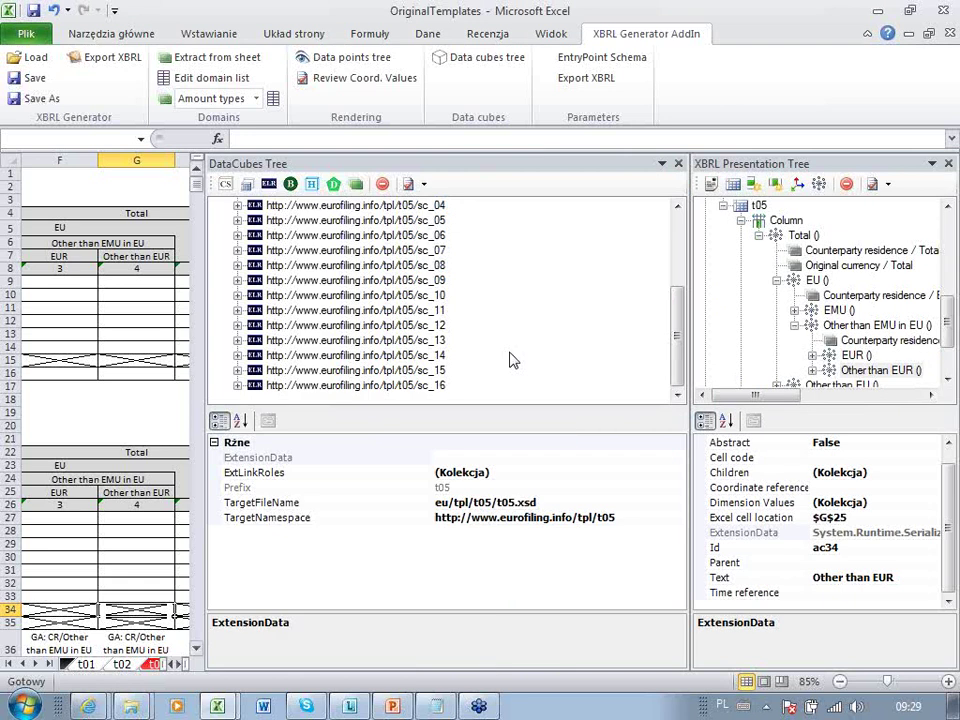
double_click(396, 340)
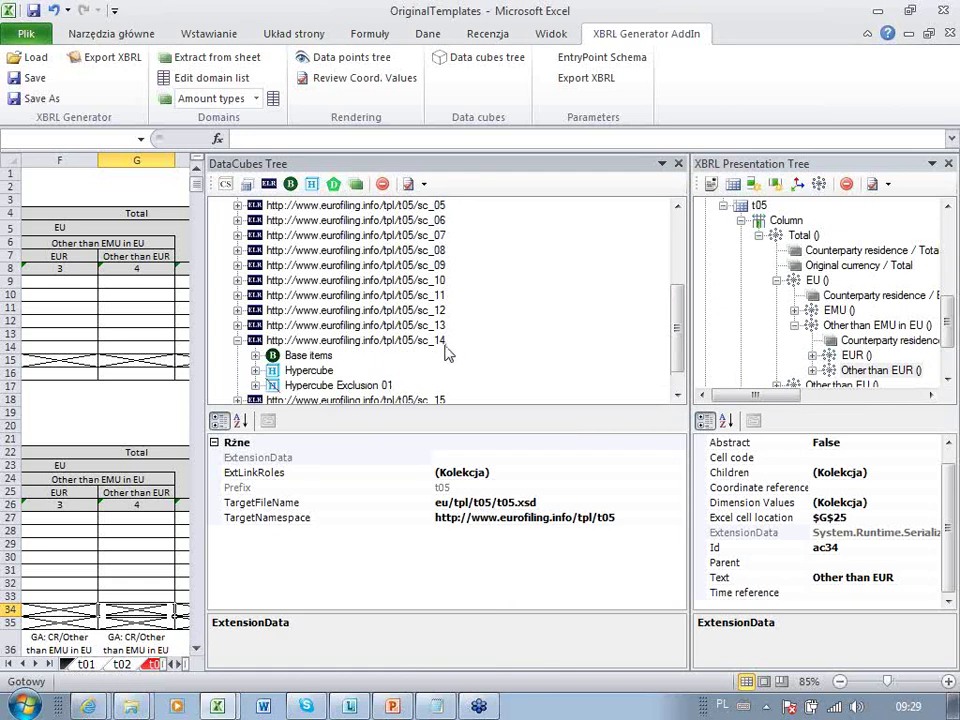
left_click(255, 385)
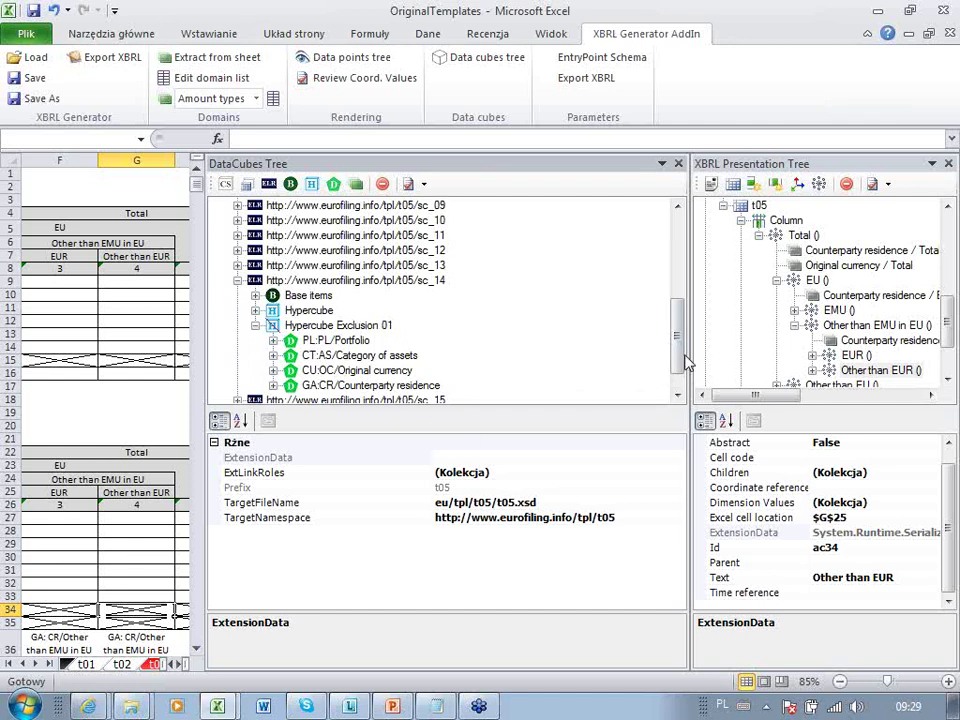
Add the crossed-out cell H34 of table t05 as a hypercube exclusion to the eu/tpl/t05/t05.xsd cube
left_click(181, 612)
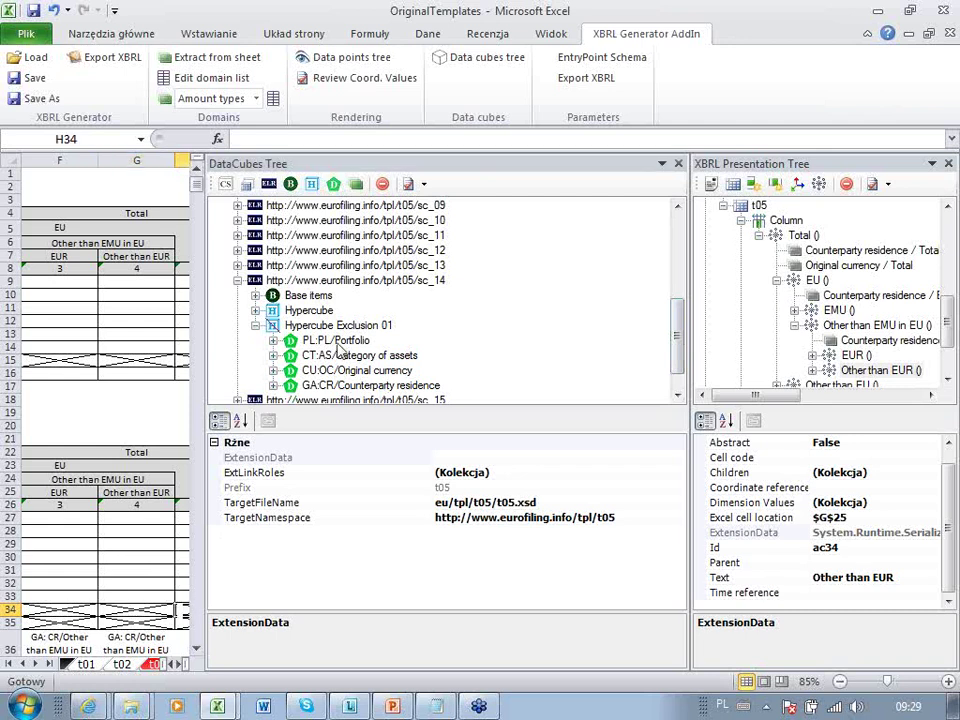
right_click(183, 609)
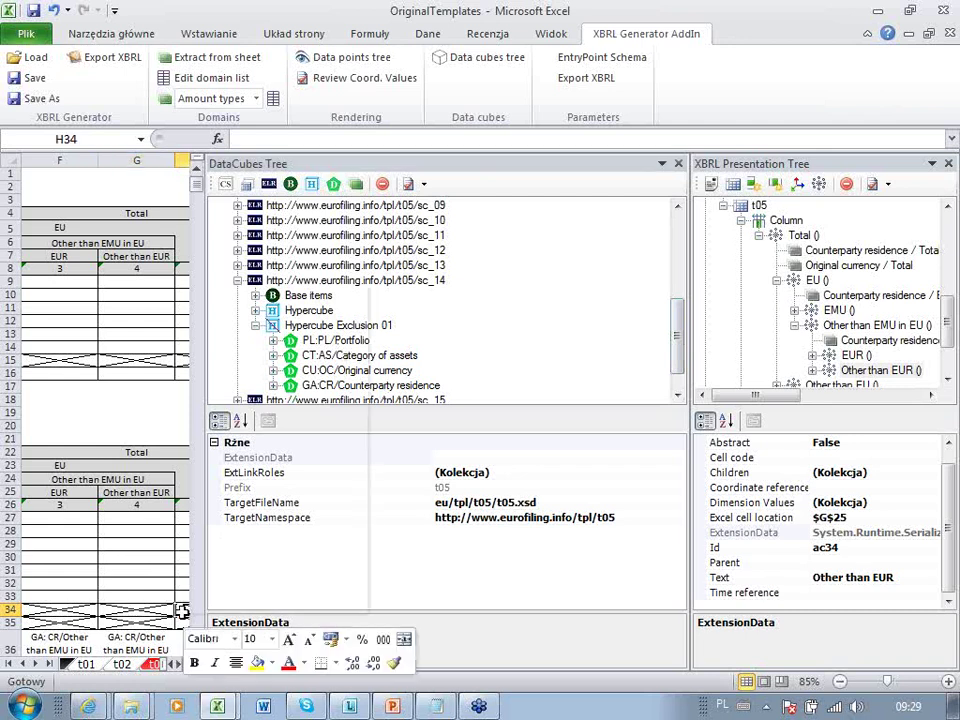
left_click(511, 367)
left_click_drag(677, 347, 677, 253)
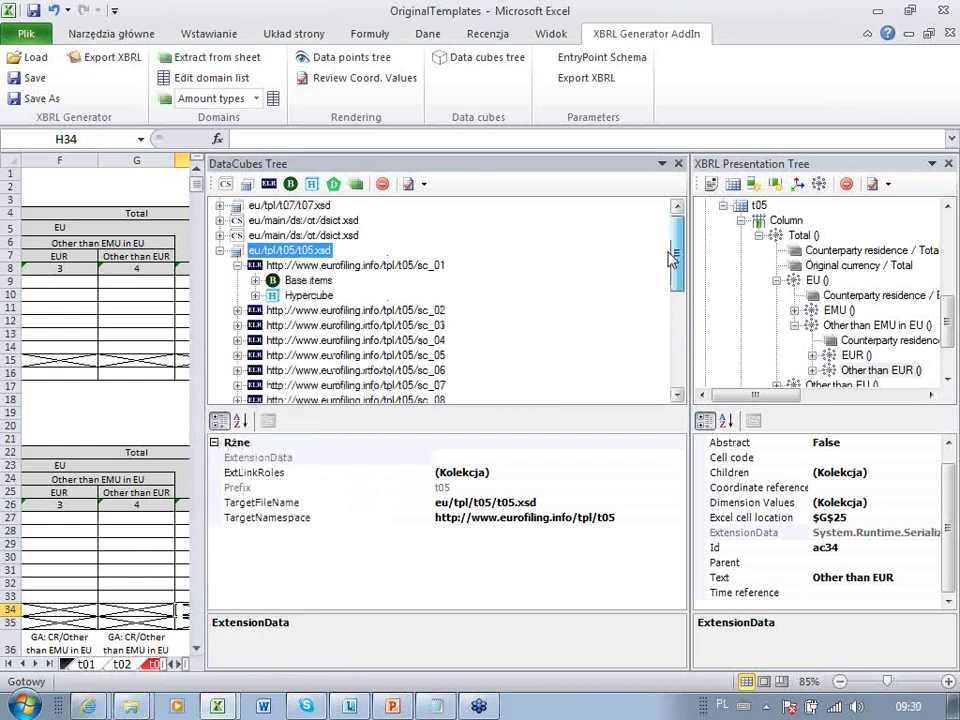
right_click(306, 253)
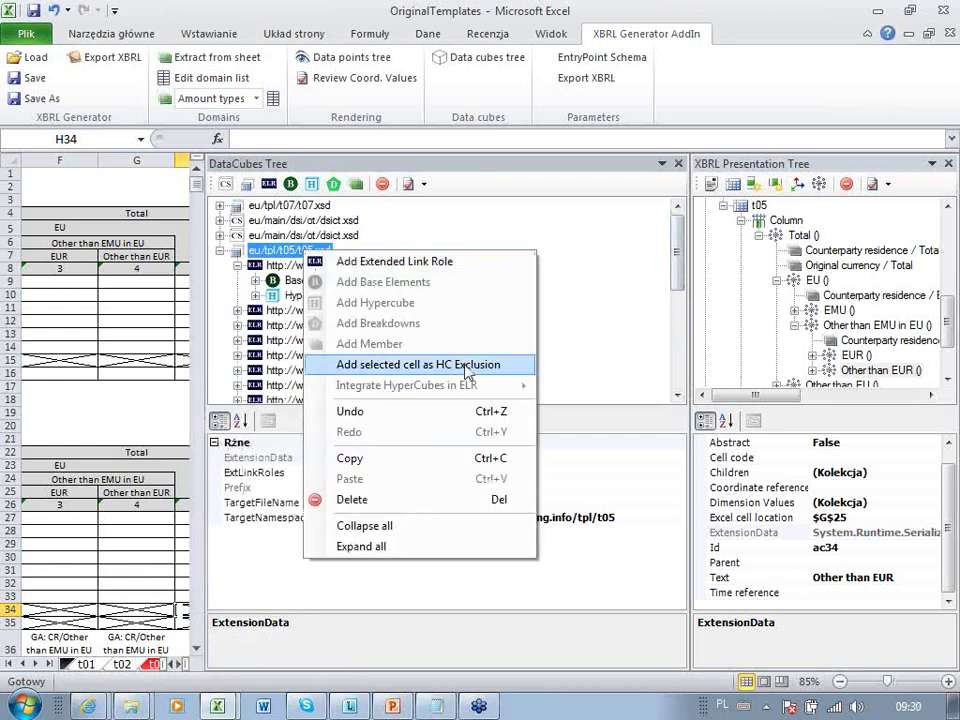
left_click(440, 304)
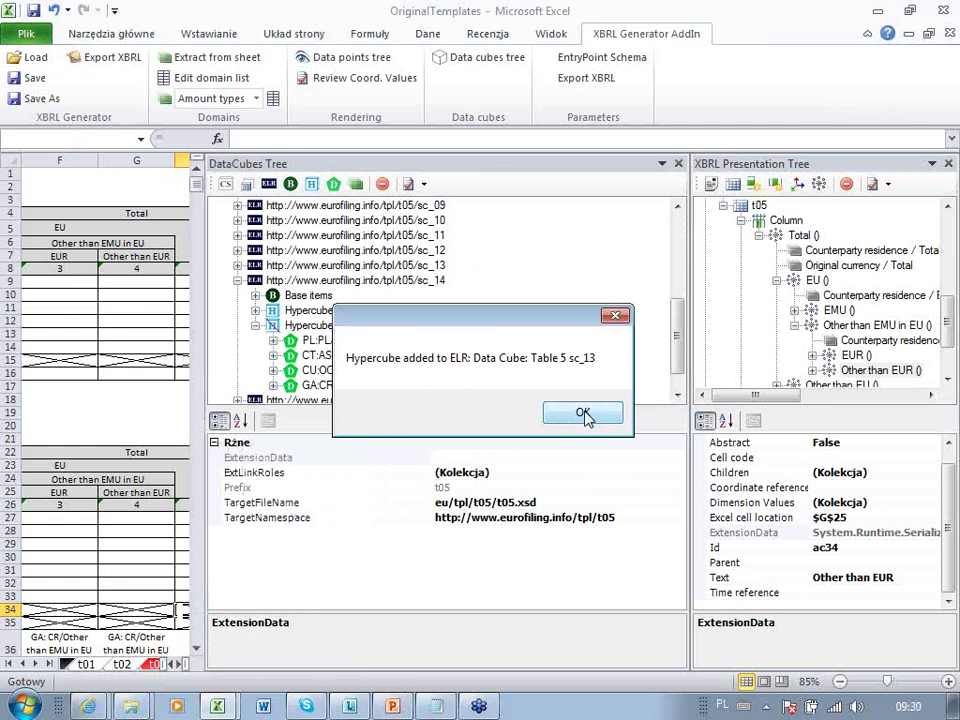
left_click(585, 416)
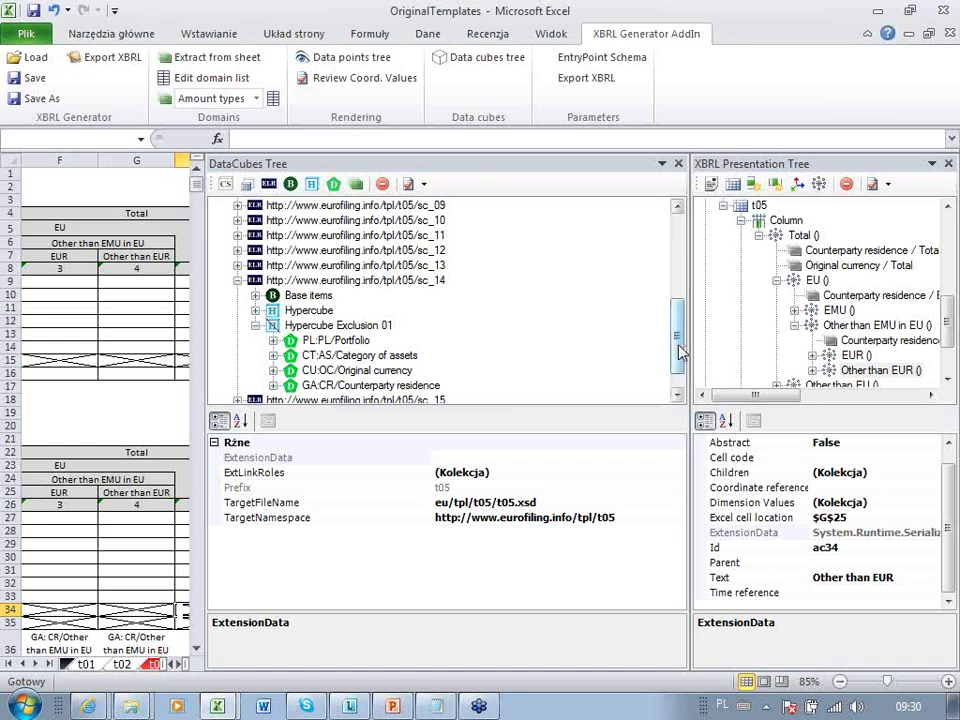
left_click_drag(677, 347, 682, 253)
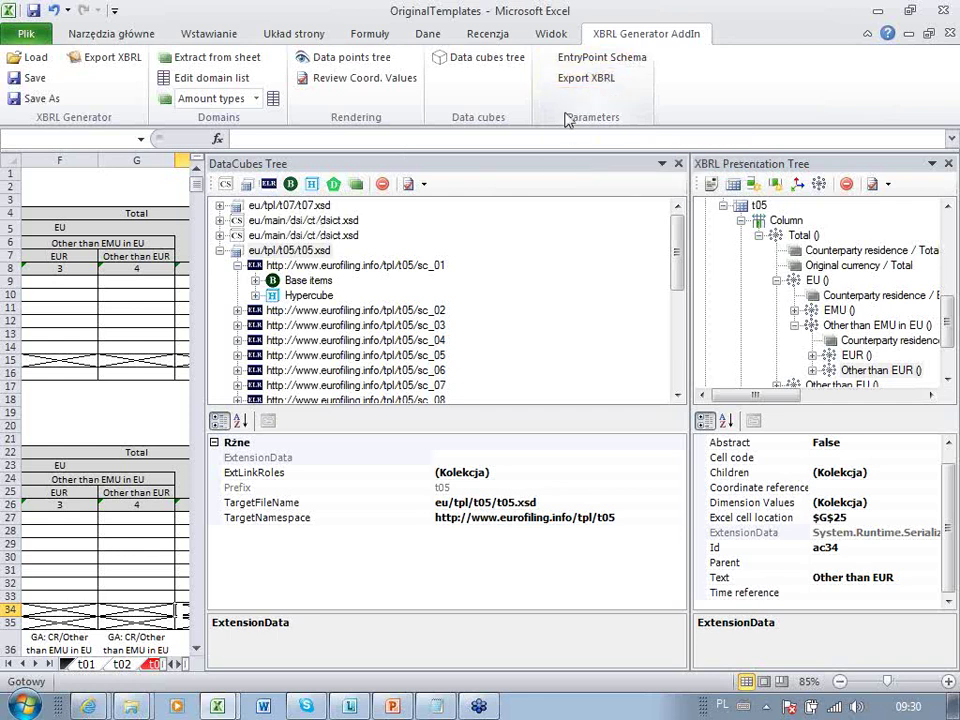
Review the entry point schema's target file, target name and prefix, and accept them as they are
left_click(601, 62)
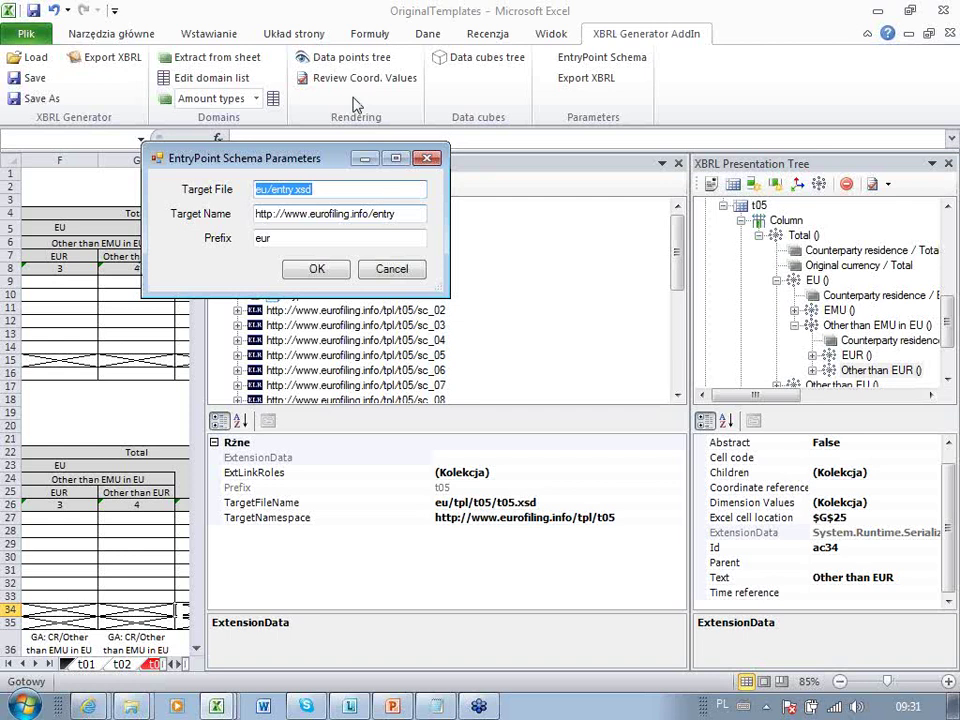
left_click(405, 189)
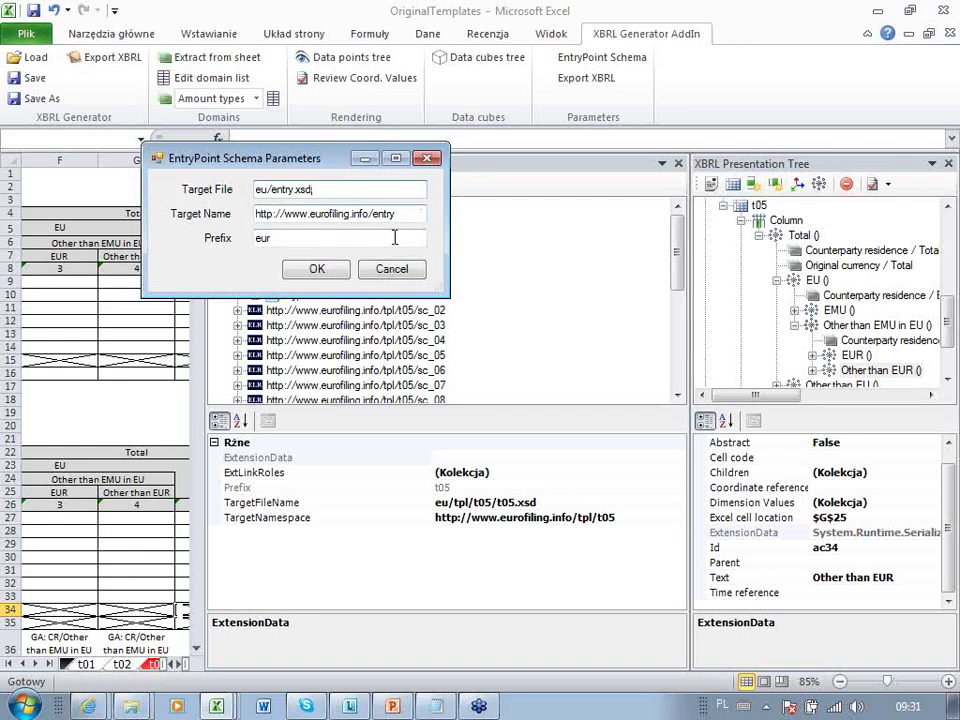
left_click(317, 267)
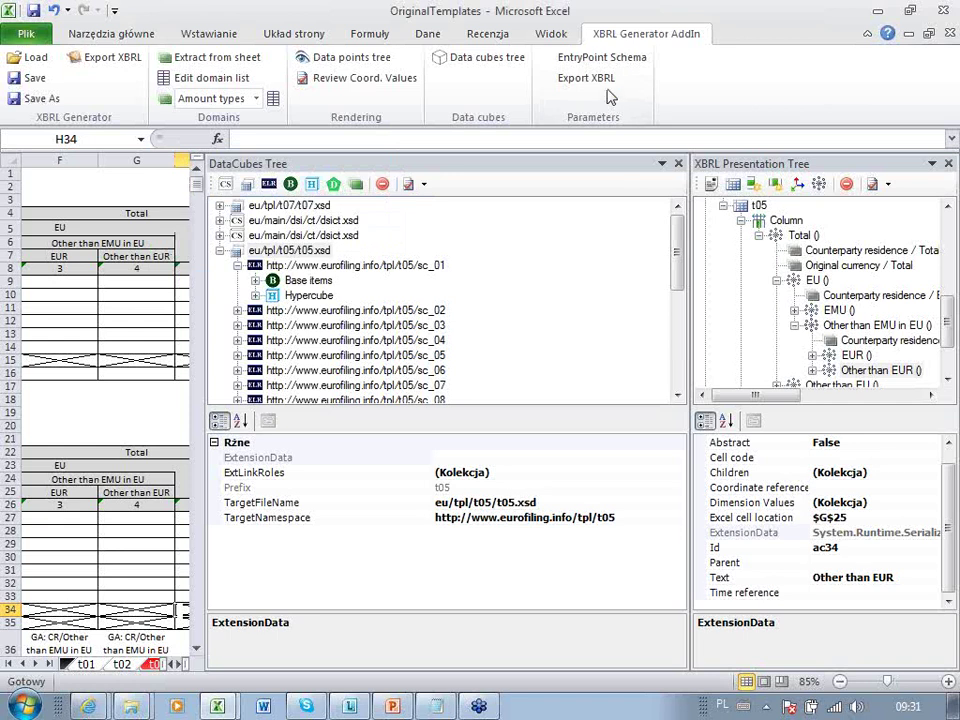
Set the default XBRL export location to the Taxonomy folder in D:\Eurofiling\Example, keeping en as the language
left_click(585, 82)
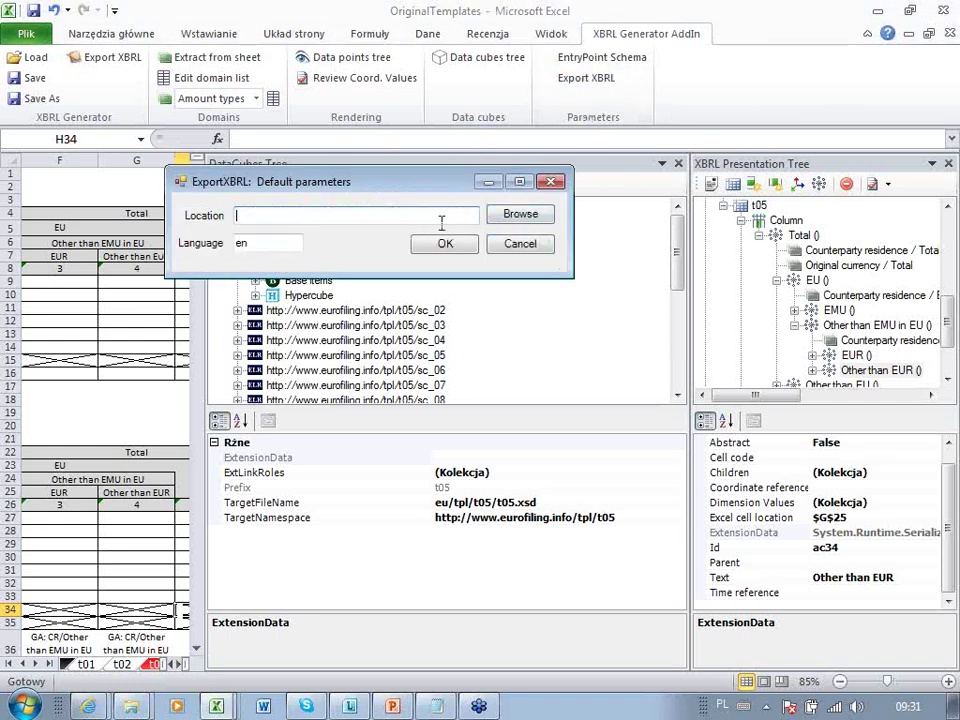
left_click(498, 213)
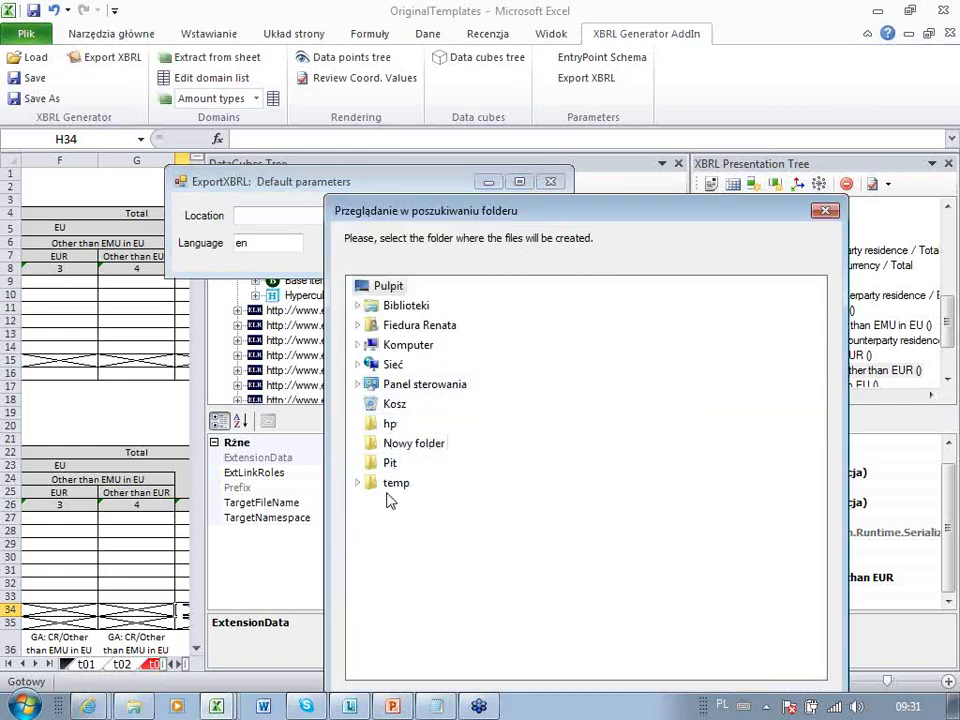
left_click(358, 345)
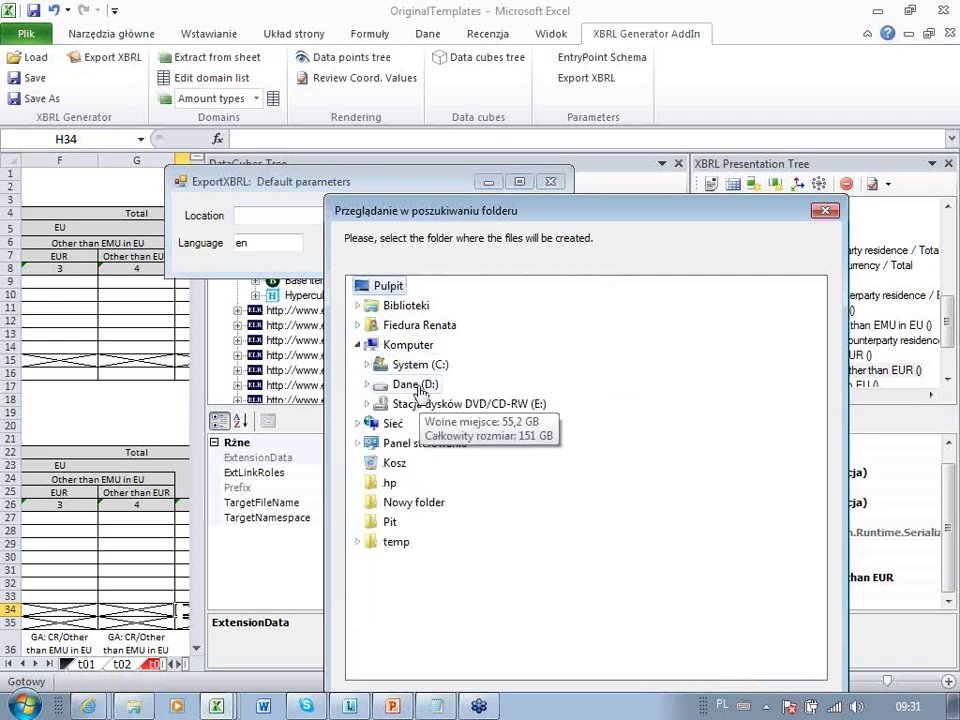
double_click(405, 385)
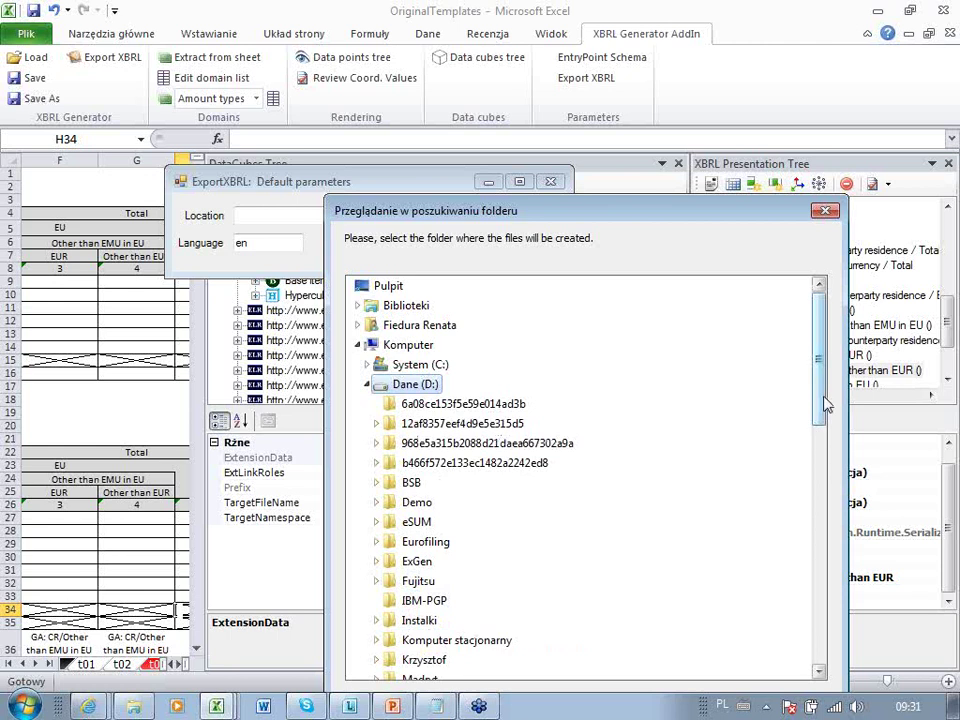
left_click_drag(825, 402, 828, 450)
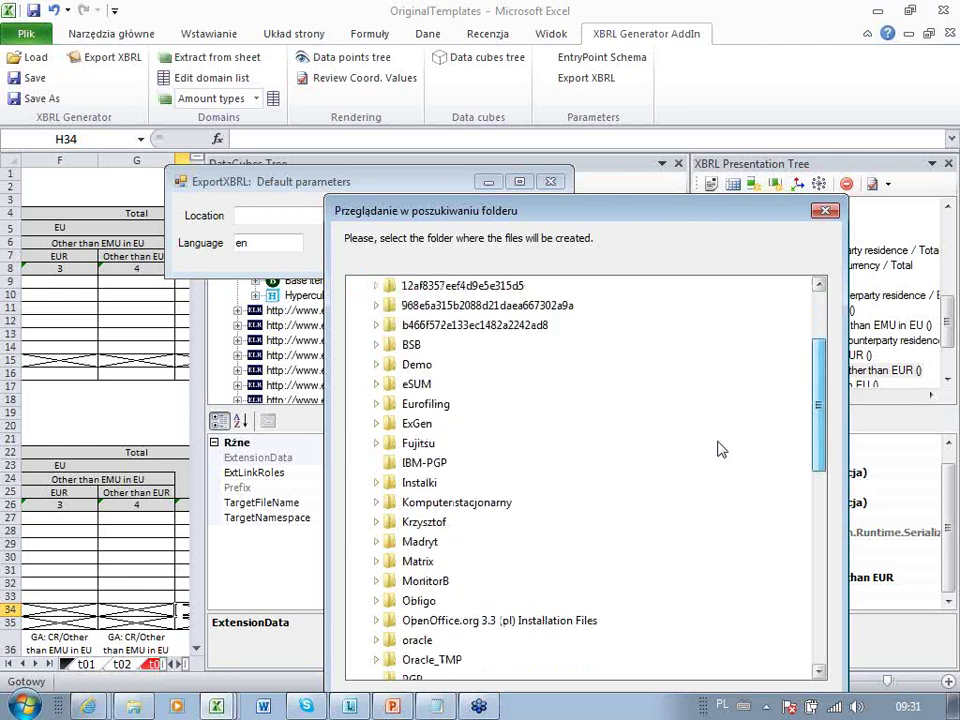
left_click(386, 404)
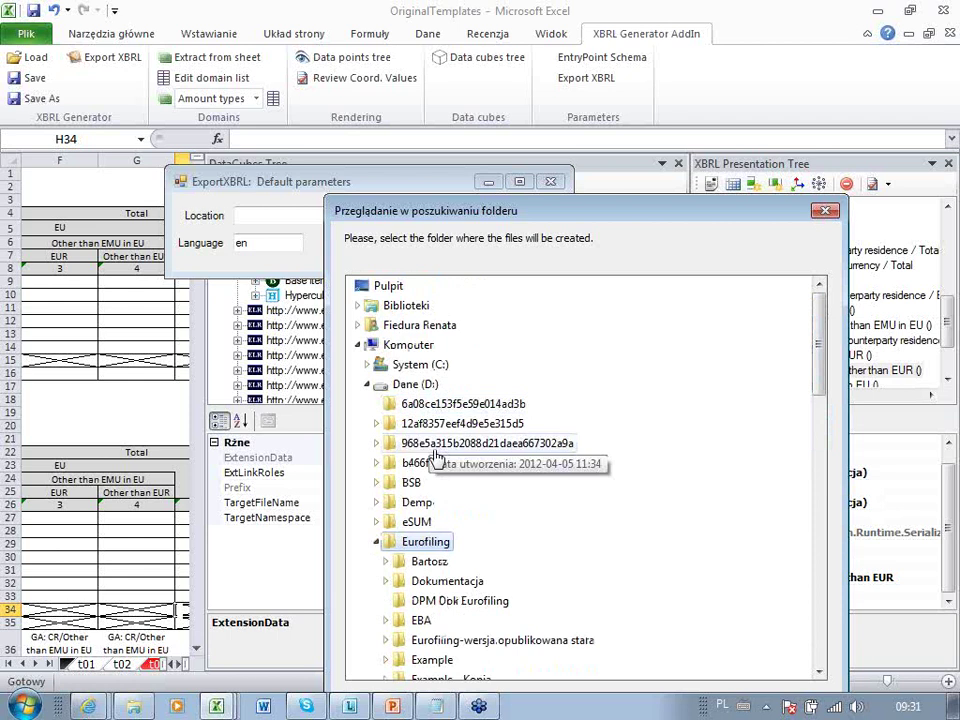
left_click_drag(821, 388, 821, 428)
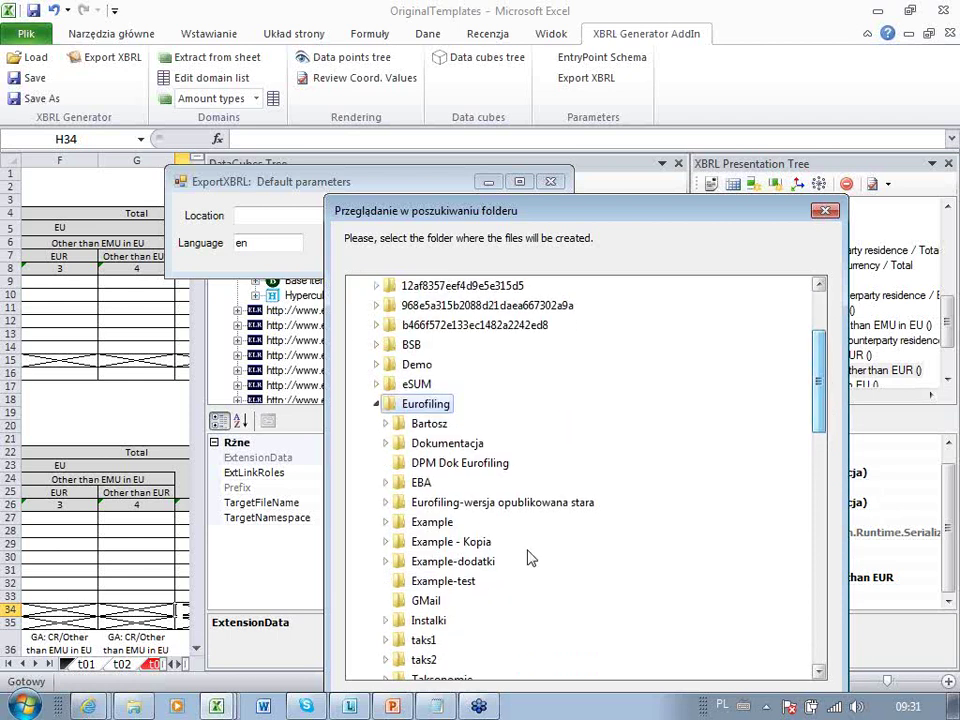
left_click(422, 522)
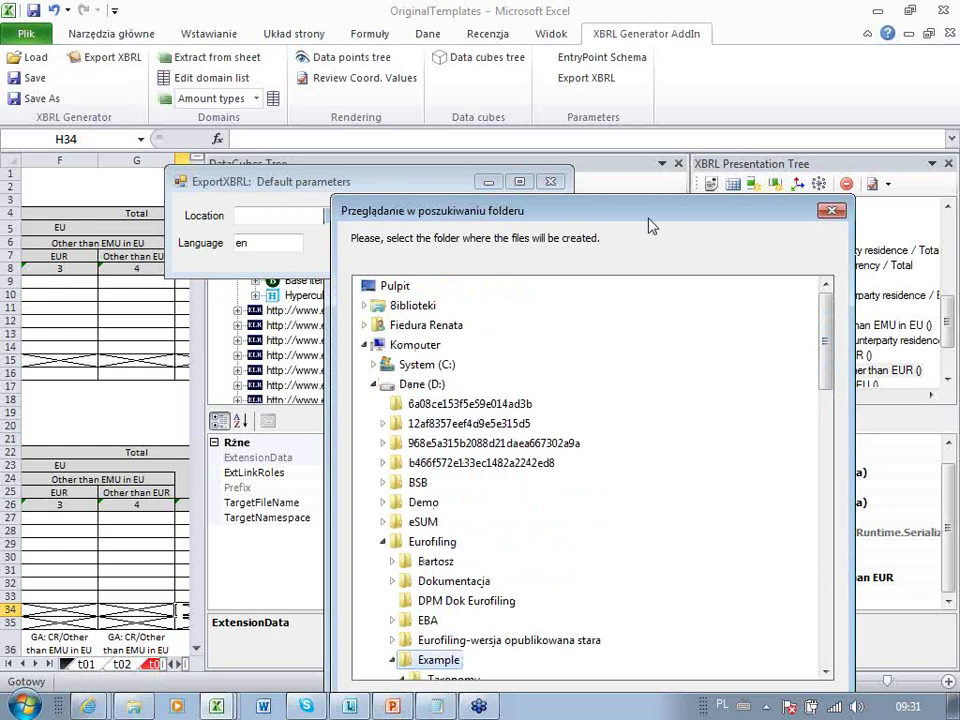
left_click_drag(640, 216, 610, 118)
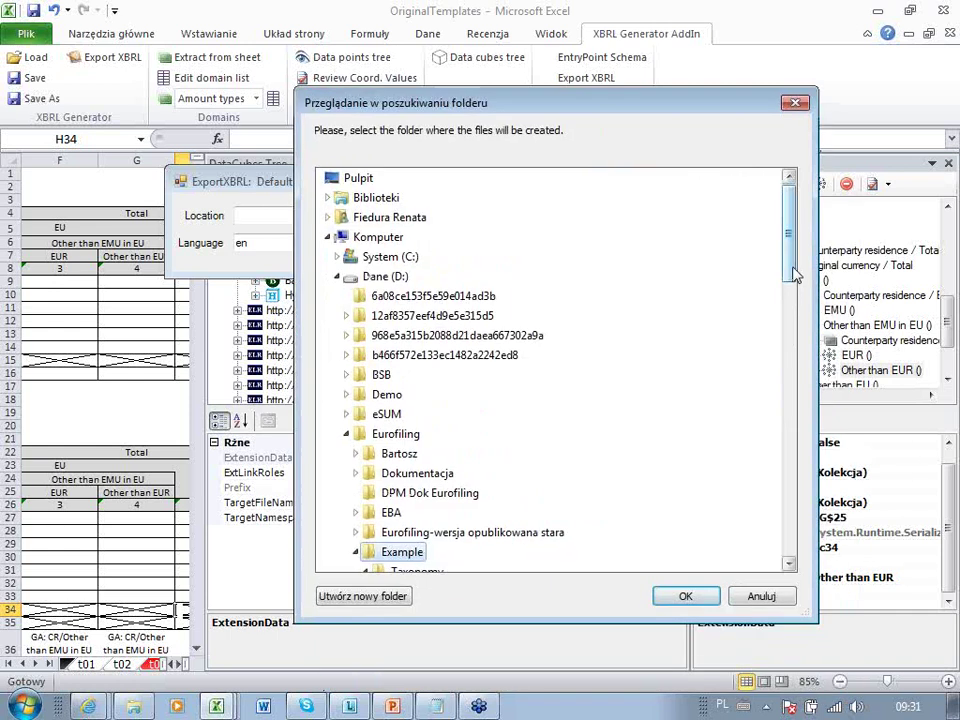
left_click(418, 571)
left_click(688, 597)
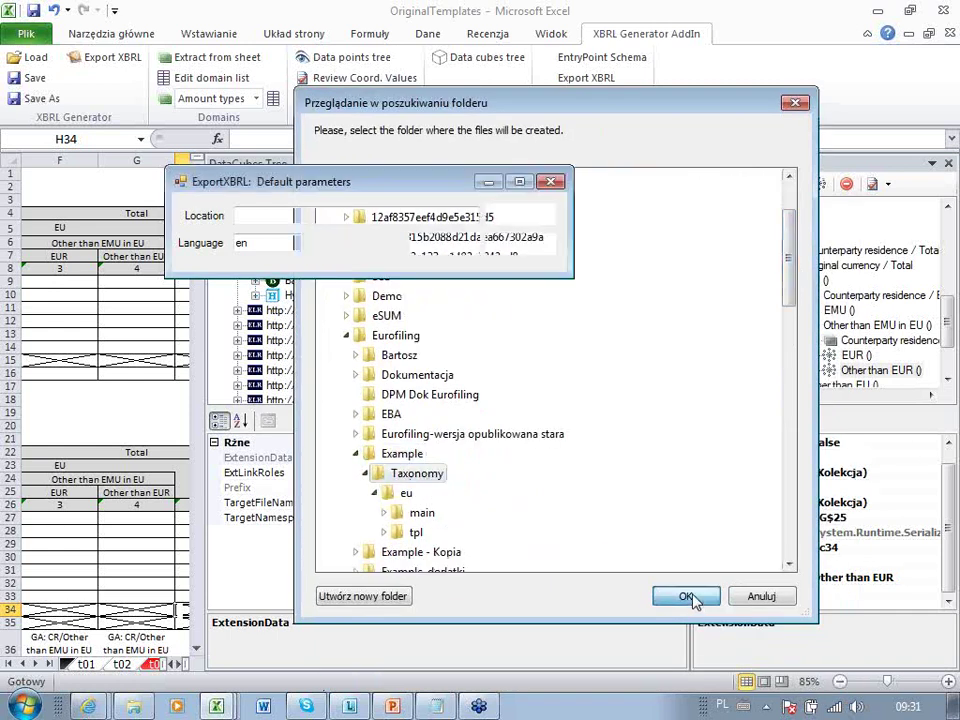
left_click(446, 245)
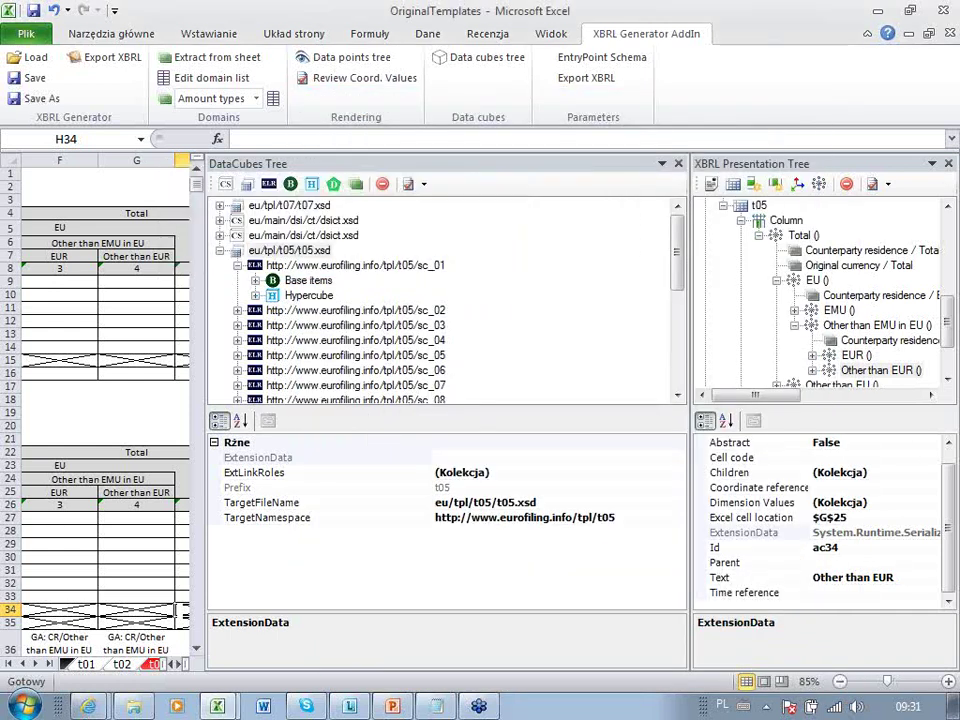
Switch to Windows Explorer and view the contents of the eu folder inside Example\Taxonomy
left_click(137, 708)
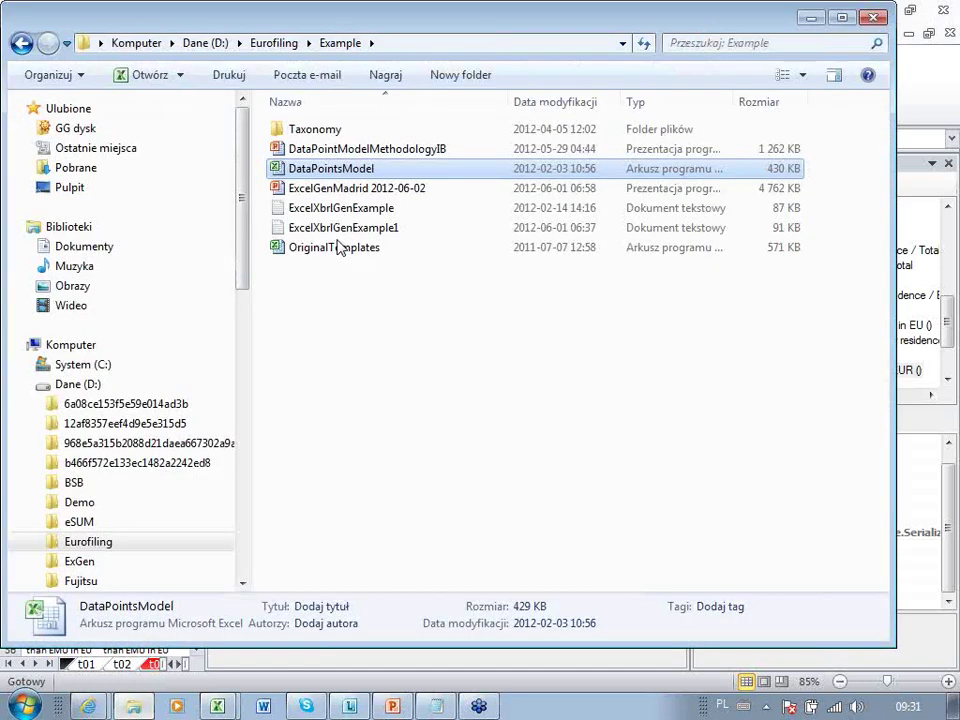
double_click(300, 128)
double_click(285, 129)
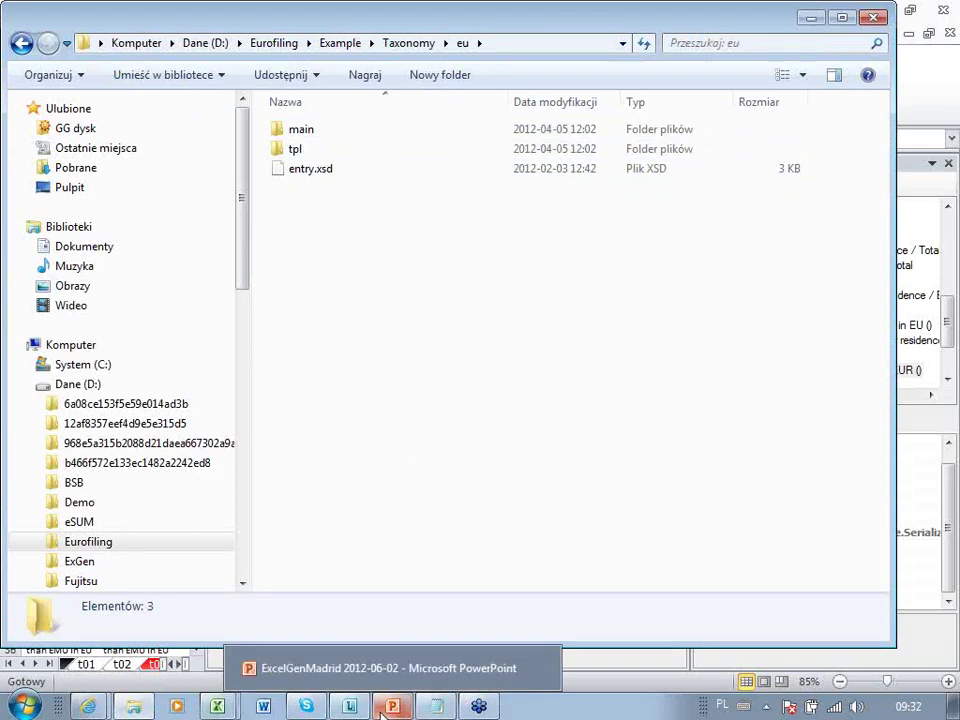
Switch to the DataPointsModel workbook in Excel and close both the data cubes tree and the XBRL presentation tree
mouse_move(218, 707)
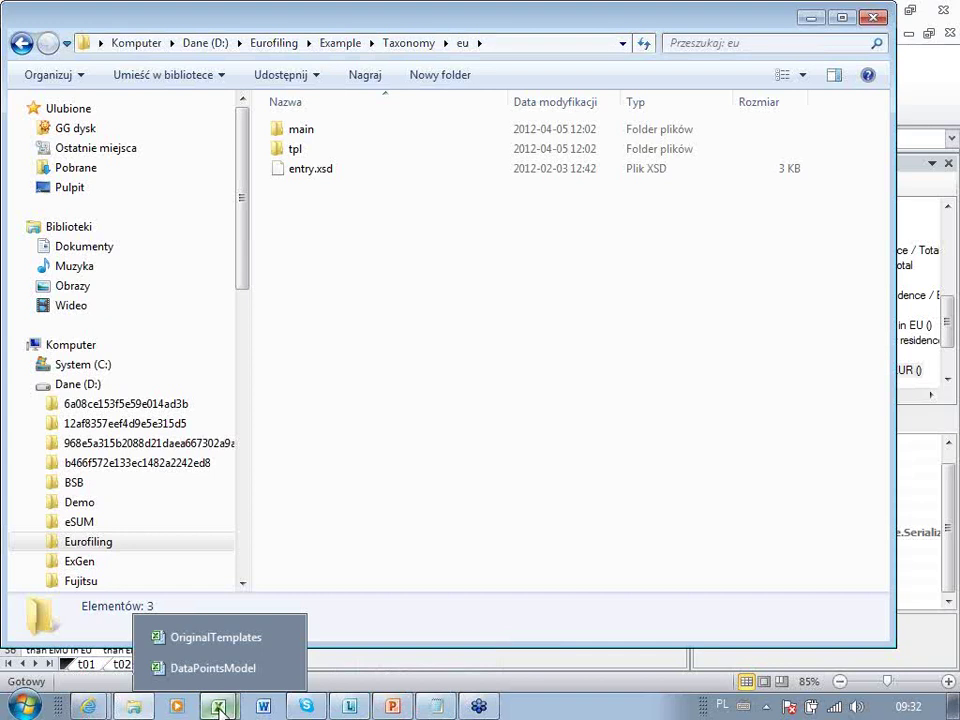
mouse_move(244, 667)
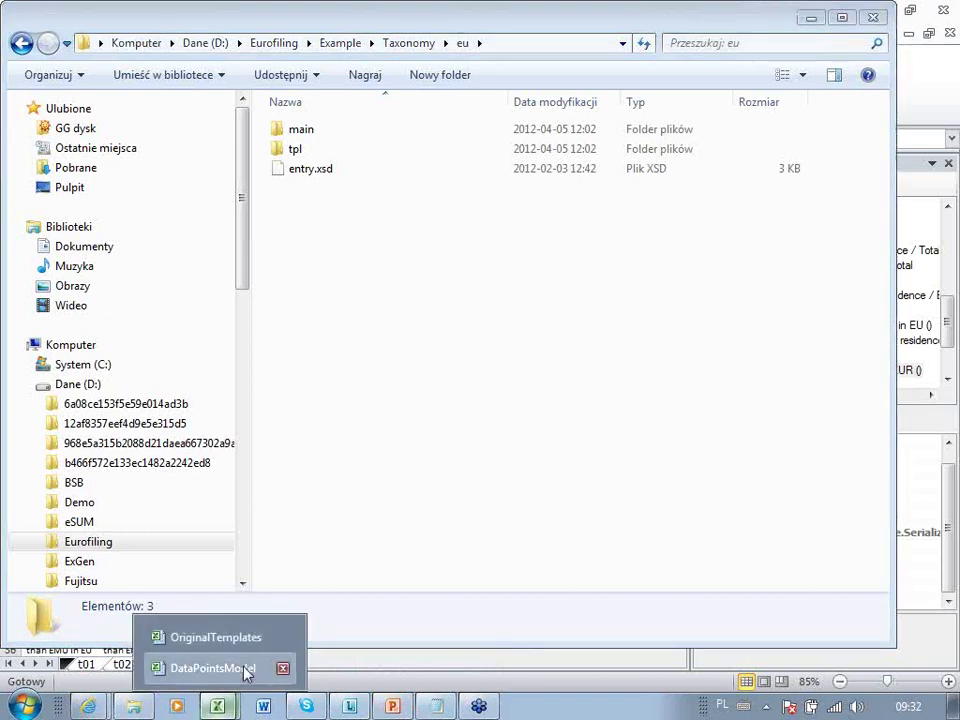
left_click(244, 668)
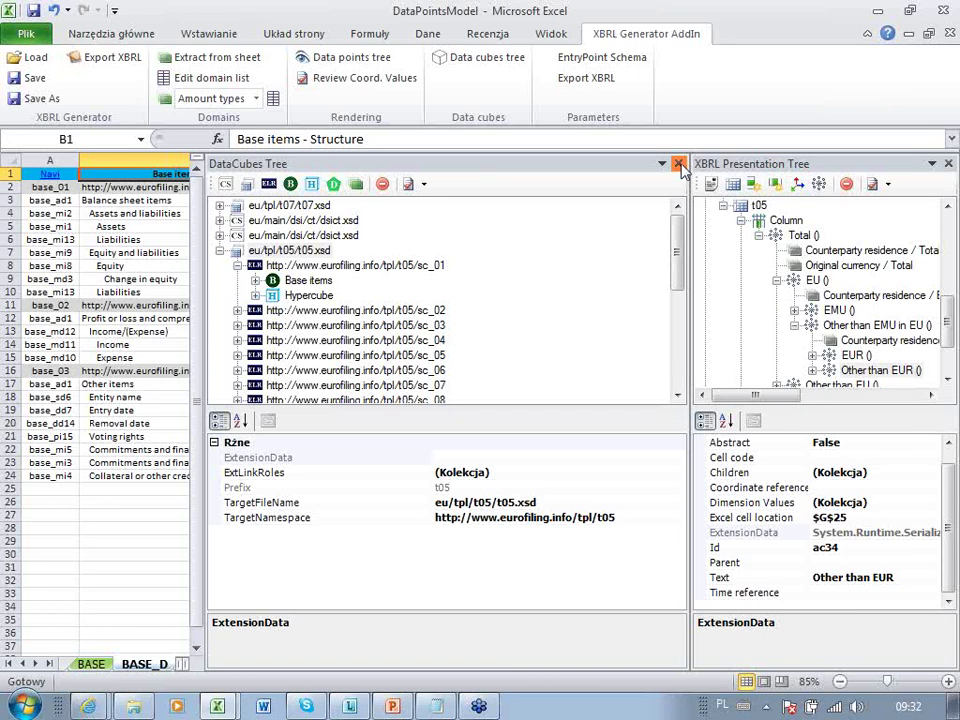
left_click(679, 164)
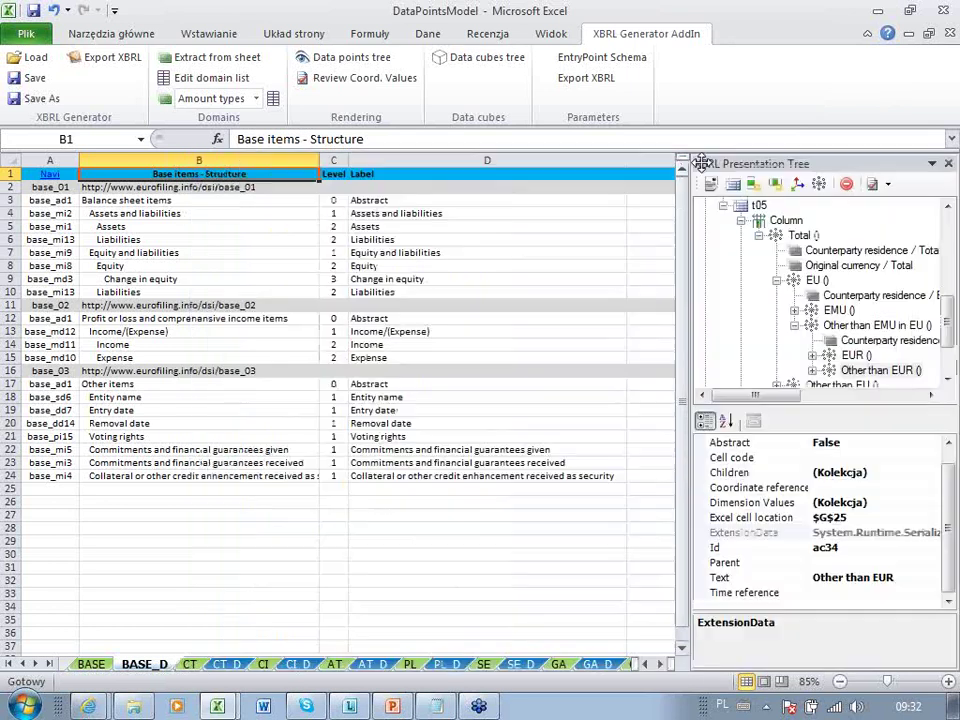
left_click(948, 163)
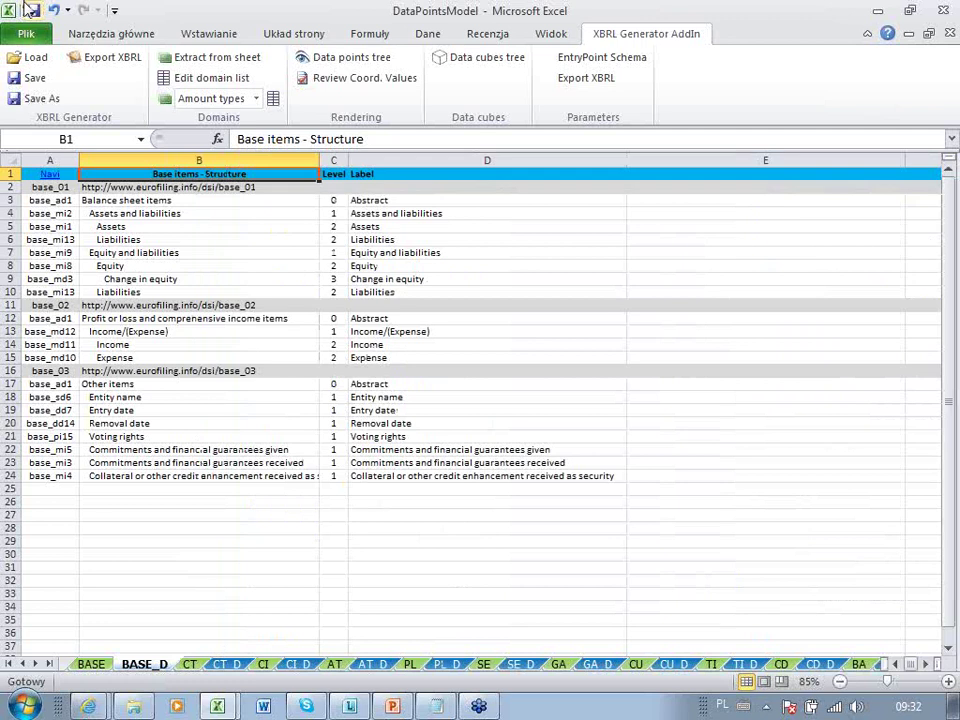
Save the XBRL Generator configuration as a new file named ExcelXbrlGenExample2 in the Eurofiling\Example folder
left_click(38, 100)
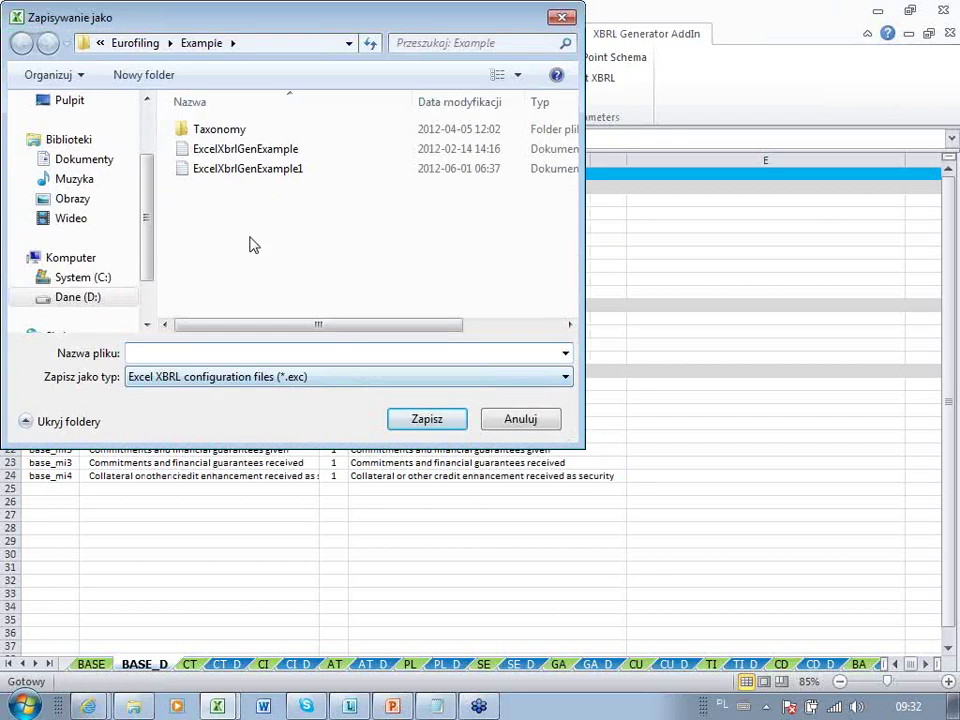
left_click(290, 170)
left_click(300, 357)
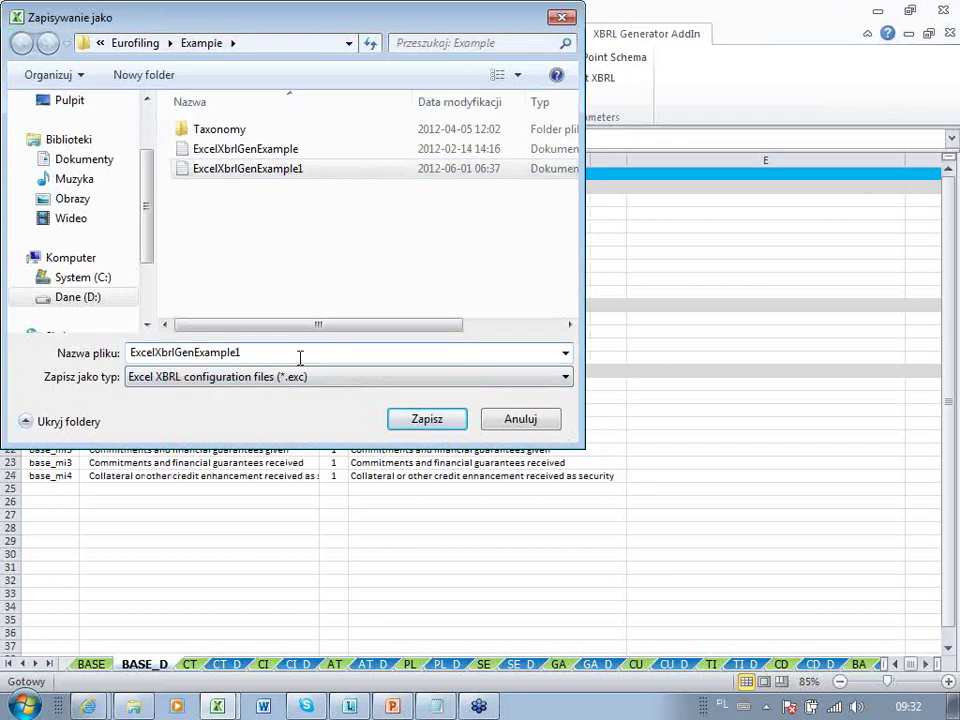
key("BackSpace")
type("2")
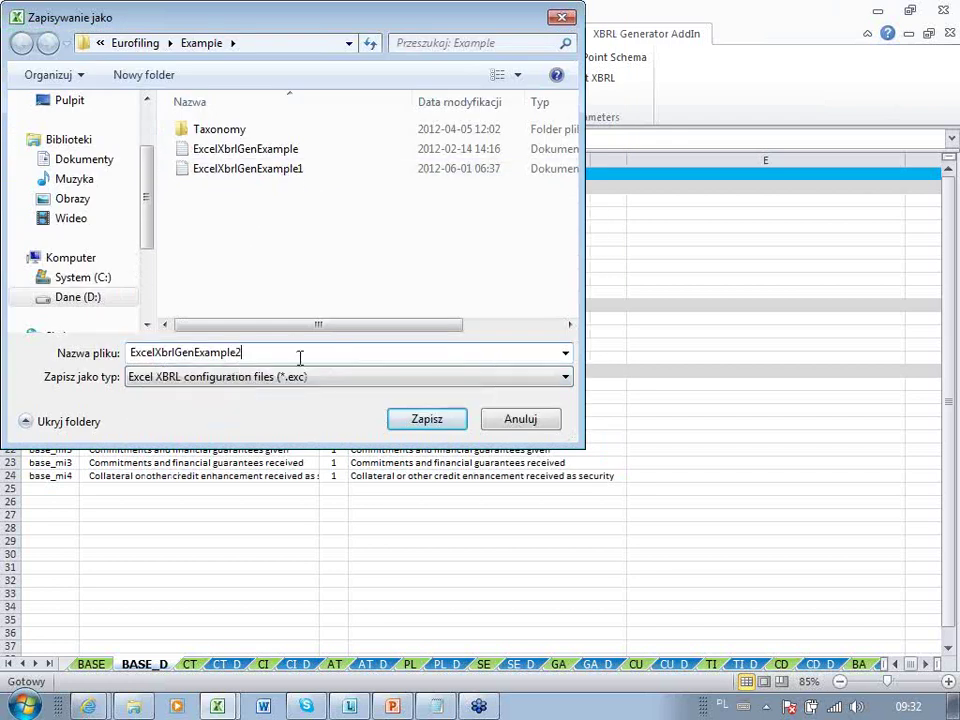
key("Return")
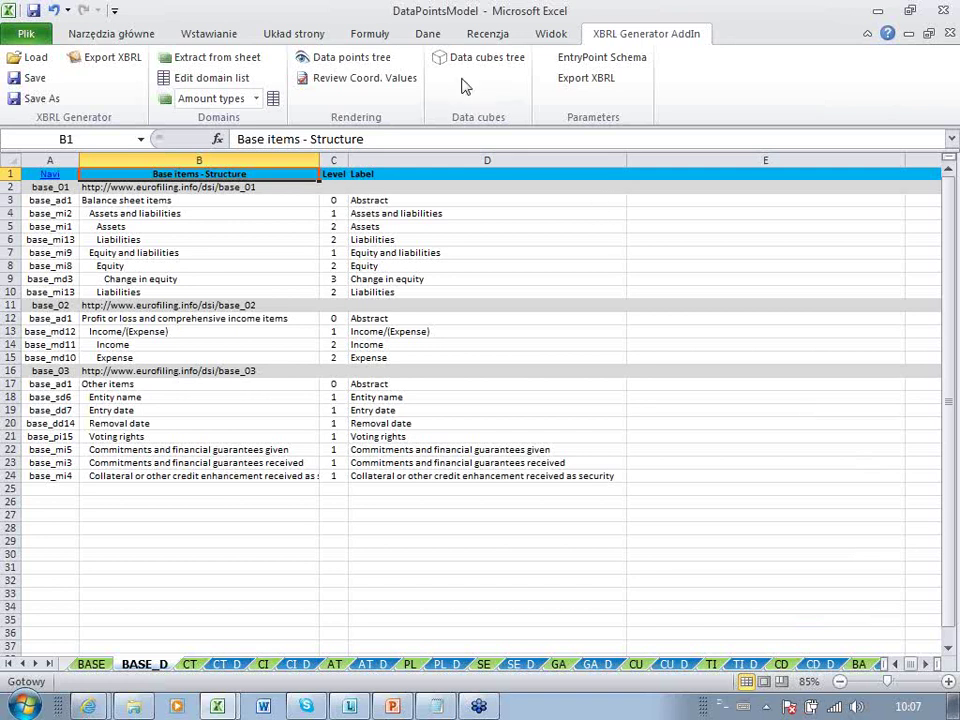
Show the coordinate values review beside the BASE_D sheet, widen it to about half the window, and check cell D21
left_click(364, 78)
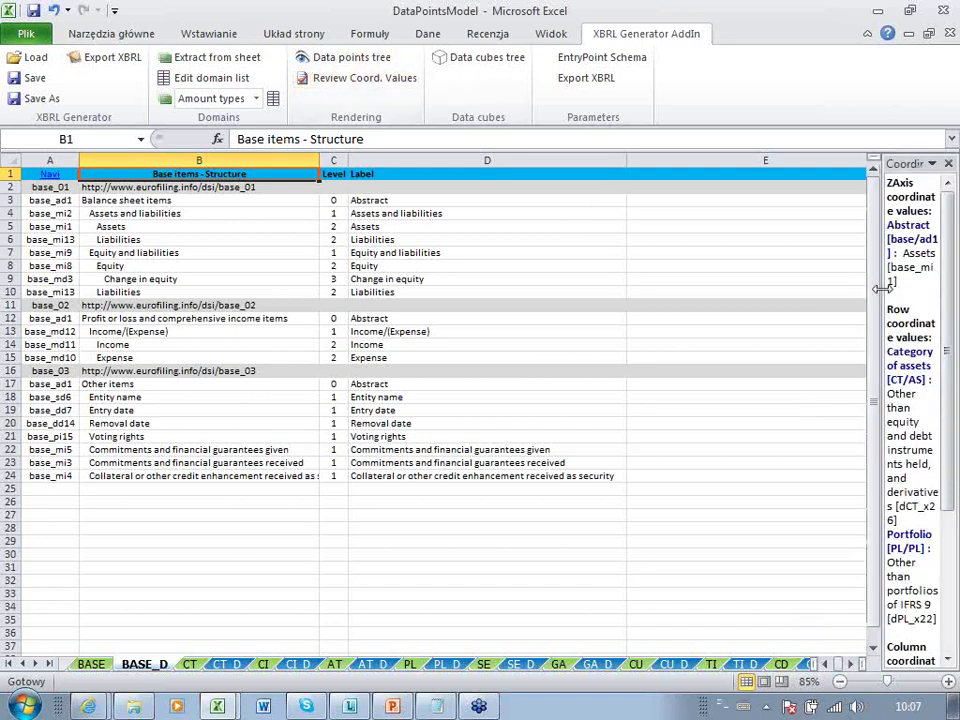
left_click_drag(870, 285, 518, 390)
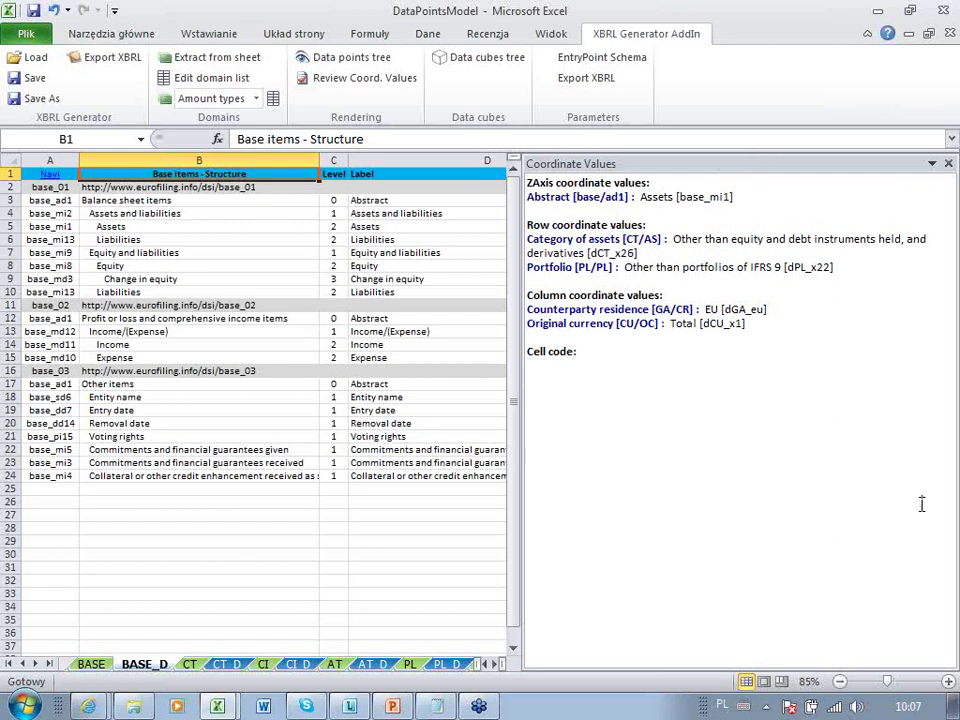
left_click(453, 432)
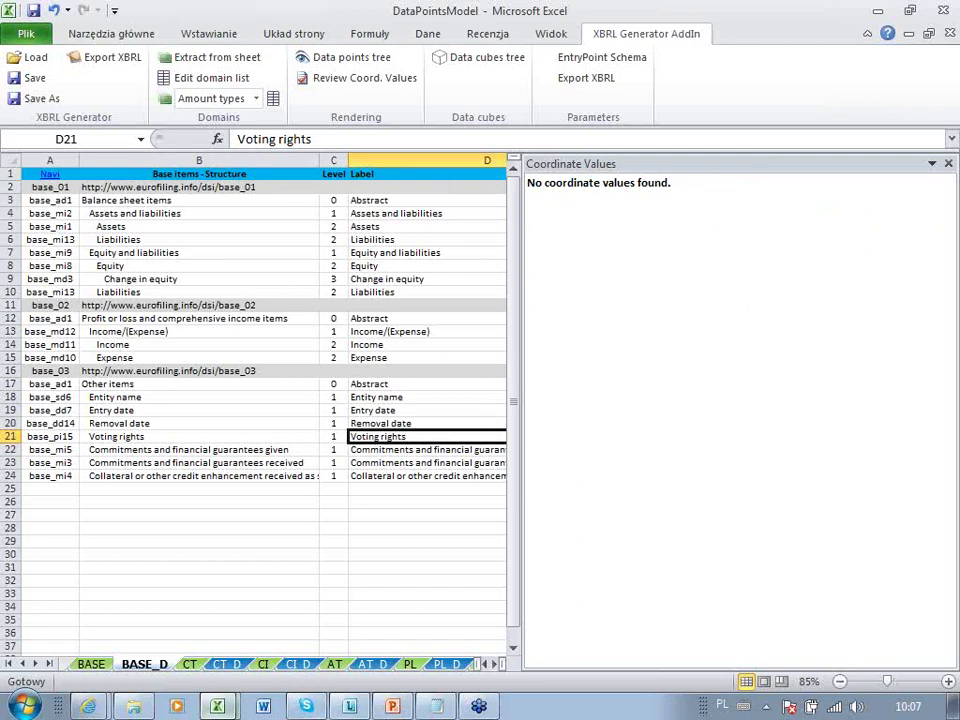
Switch to the OriginalTemplates workbook and review the coordinate values and cell code of cell E11 on sheet t07
left_click(217, 707)
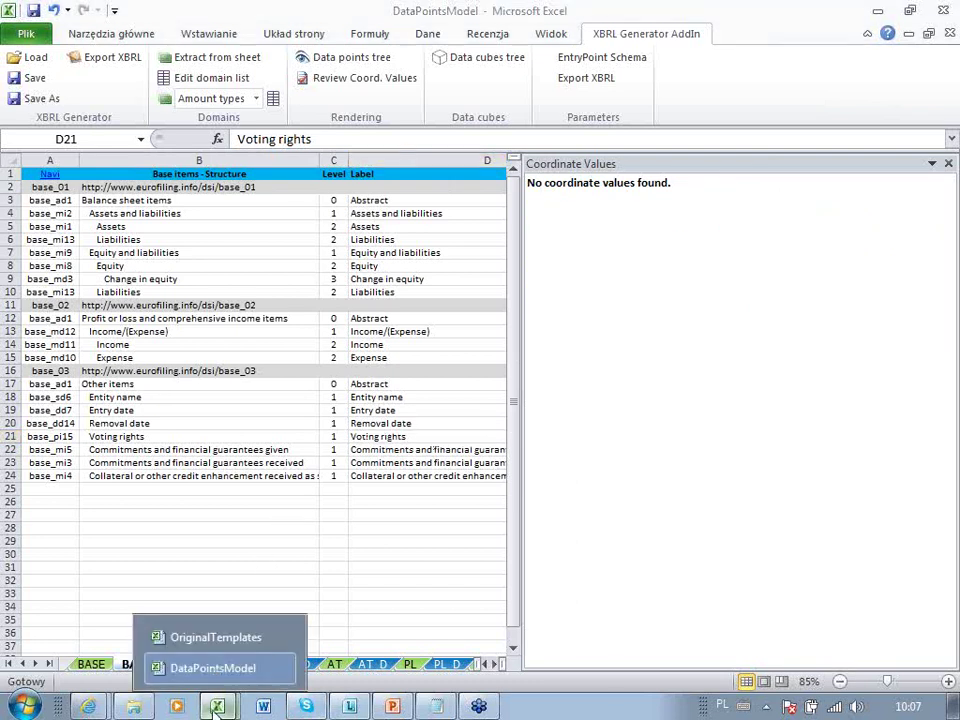
left_click(258, 648)
left_click(362, 544)
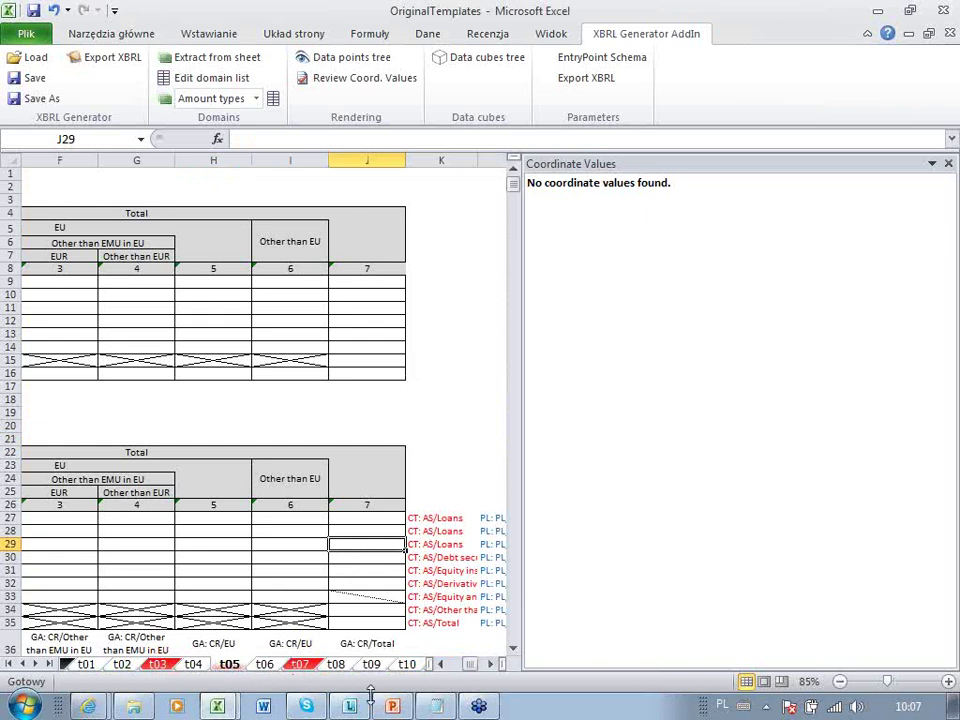
left_click(314, 665)
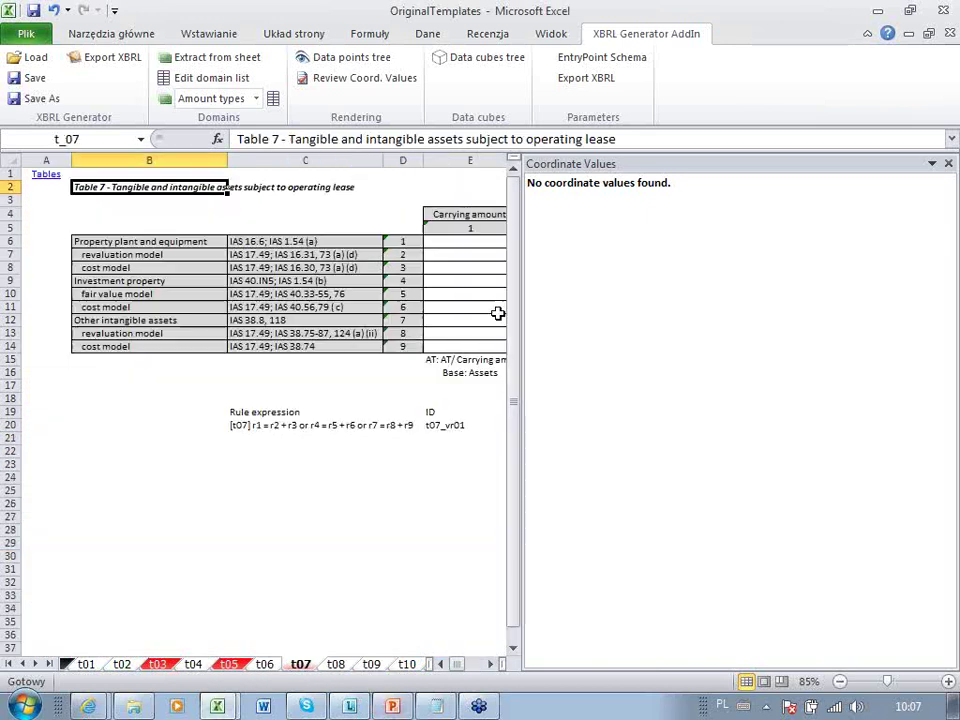
left_click(497, 312)
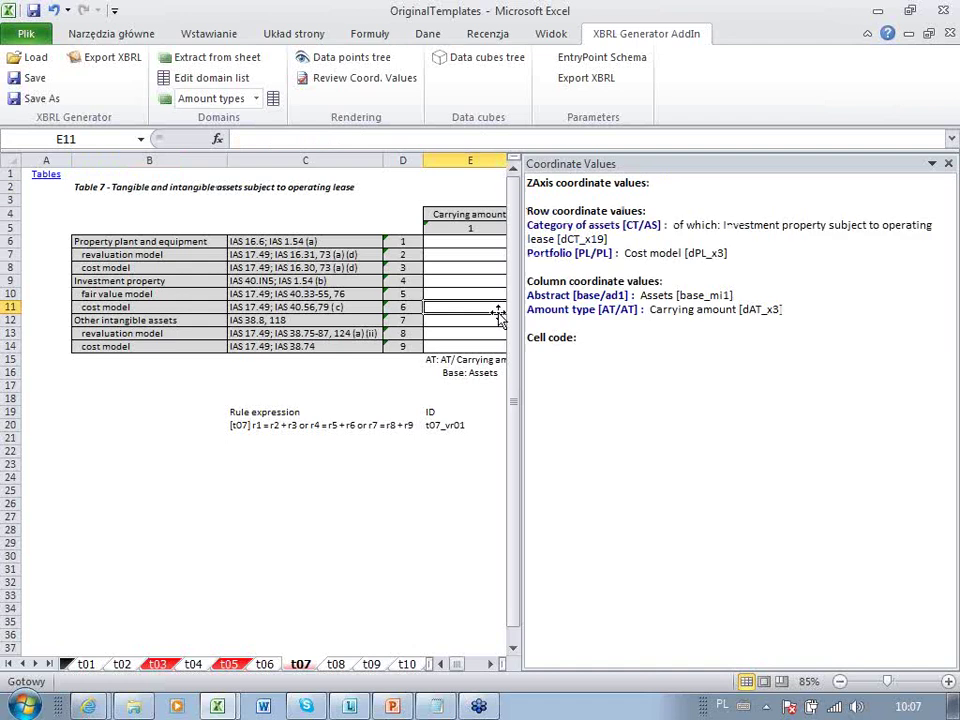
left_click(595, 335)
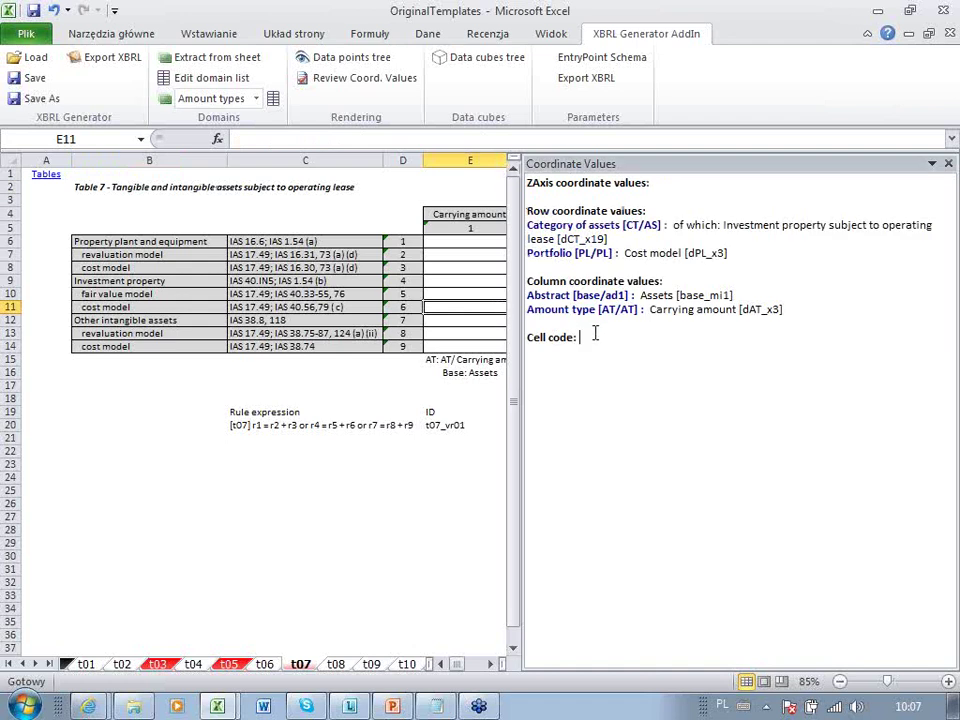